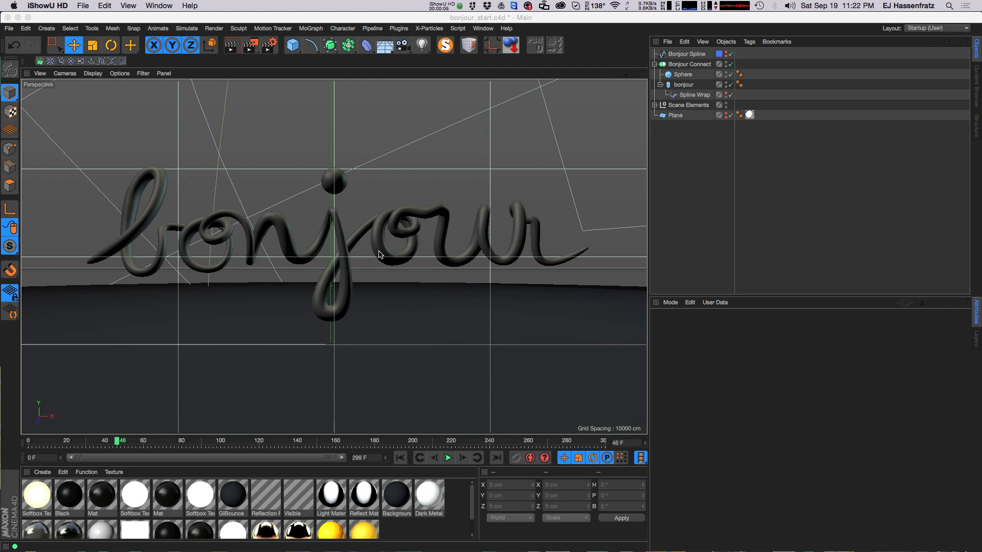
Disable the Bonjour Connect, Sphere and bonjour capsule to examine the bare Bonjour Spline in the four-view layout.
{"action": "left_click", "coordinate": [689, 95]}
{"action": "left_click", "coordinate": [684, 85]}
{"action": "left_click", "coordinate": [688, 53]}
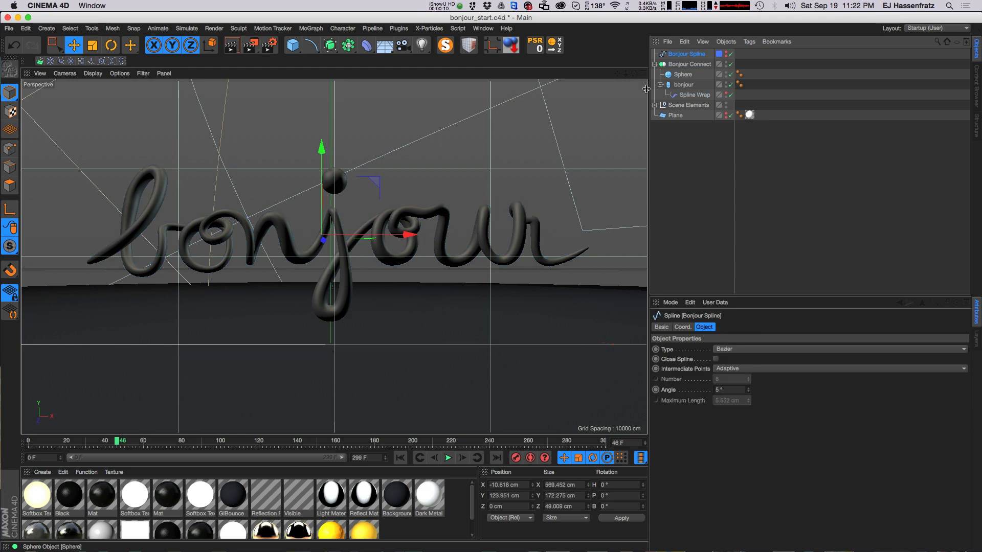
{"action": "left_click", "coordinate": [731, 64]}
{"action": "left_click", "coordinate": [730, 74]}
{"action": "left_click", "coordinate": [731, 84]}
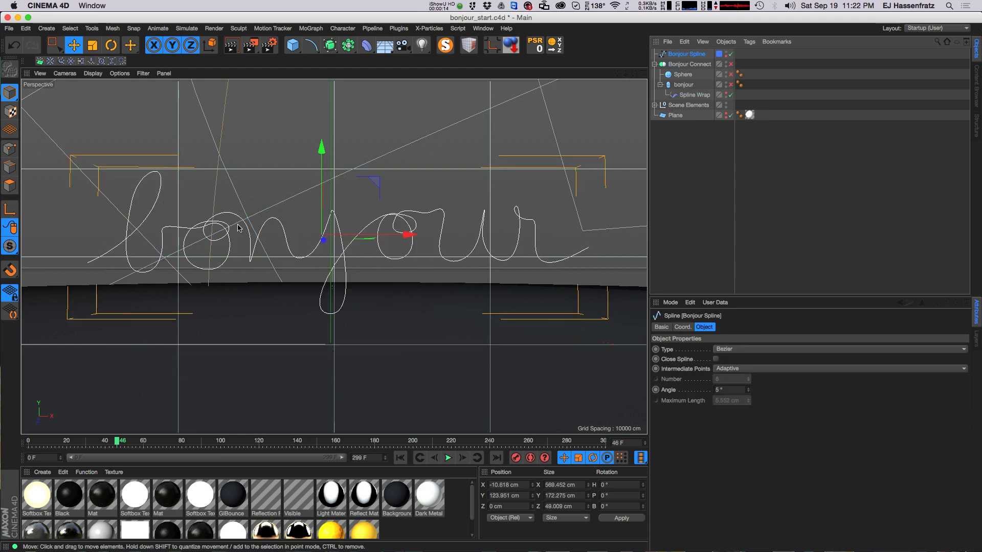
{"action": "left_click", "coordinate": [642, 73]}
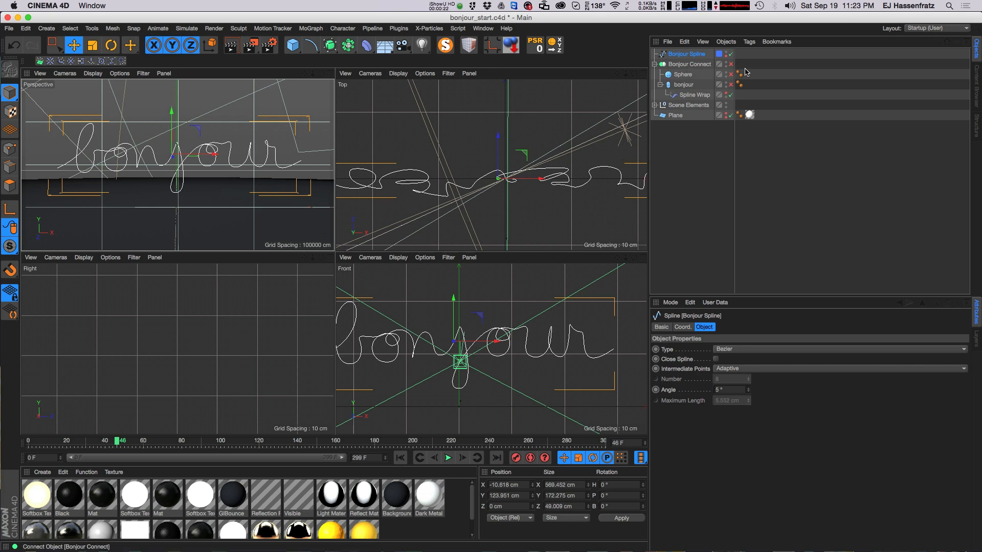
Re-enable the Bonjour Connect, Sphere and bonjour capsule, and return to the single Perspective view.
{"action": "left_click", "coordinate": [705, 86]}
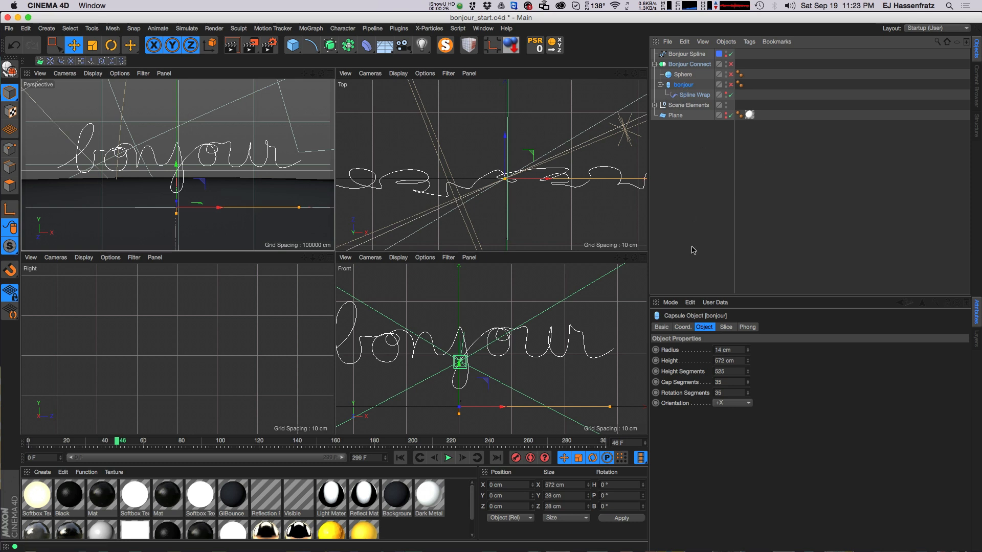
{"action": "left_click", "coordinate": [731, 75]}
{"action": "left_click", "coordinate": [731, 84]}
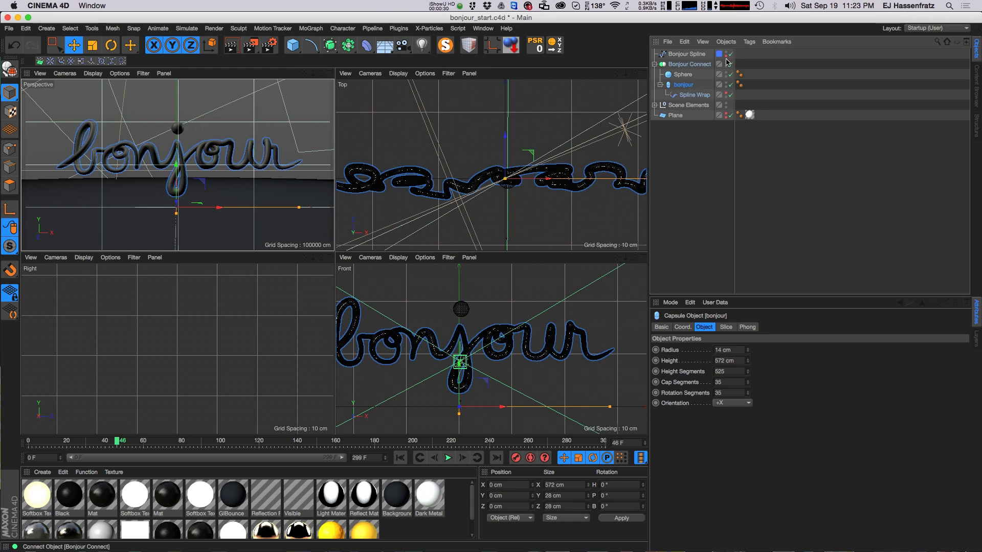
{"action": "left_click", "coordinate": [329, 73]}
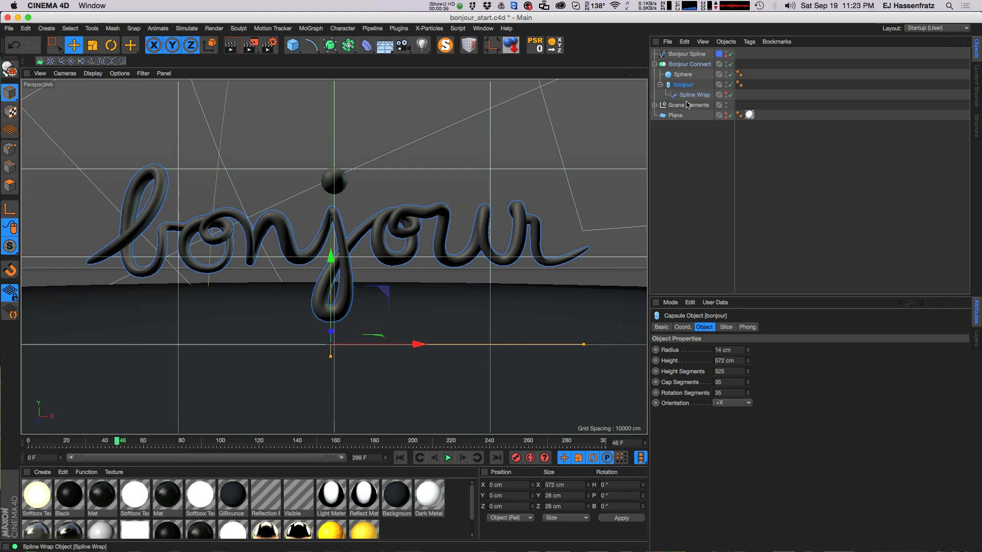
Examine the Sphere and Bonjour Connect objects, then collapse the Bonjour Connect hierarchy and clear the selection.
{"action": "left_click", "coordinate": [682, 74]}
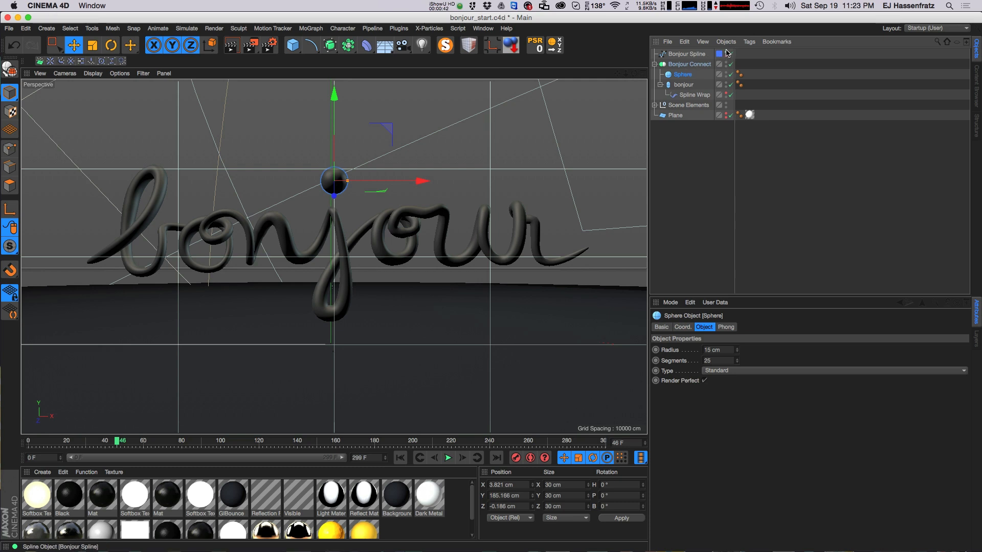
{"action": "left_click", "coordinate": [681, 65]}
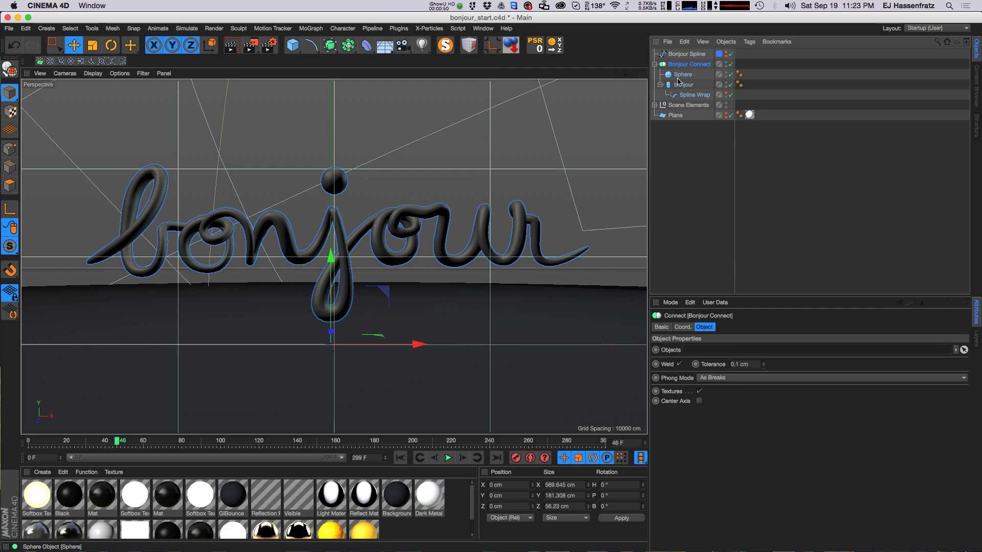
{"action": "left_click", "coordinate": [695, 77]}
{"action": "left_click", "coordinate": [684, 76]}
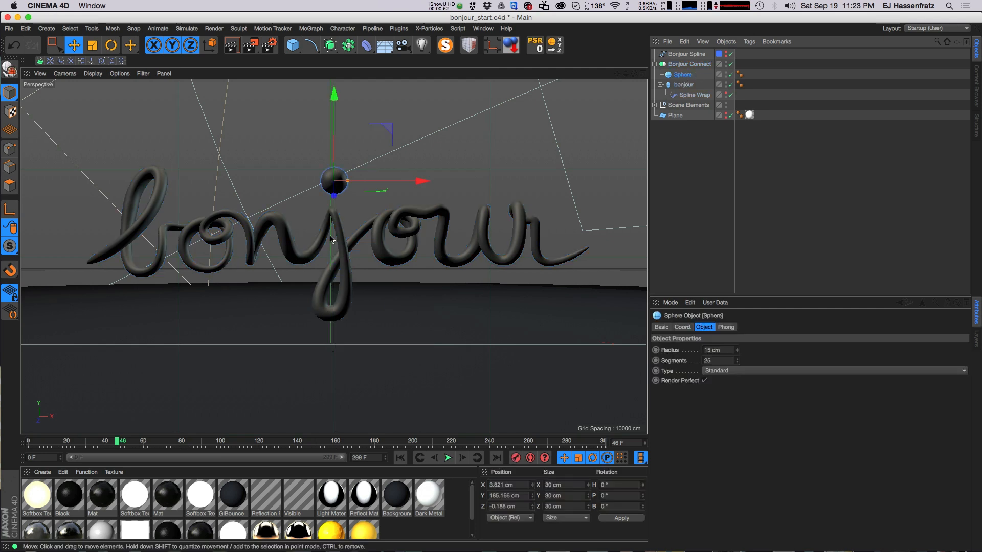
{"action": "left_click", "coordinate": [698, 64]}
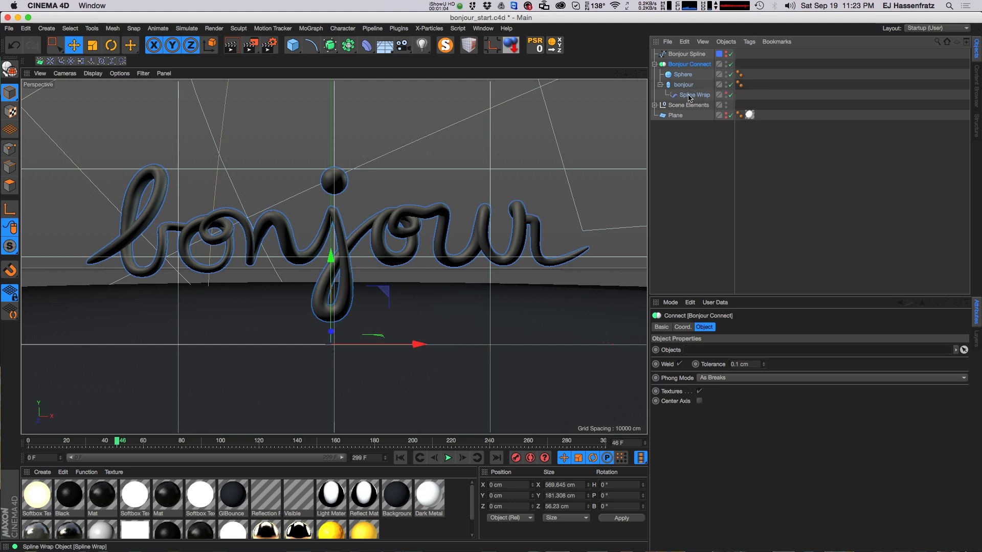
{"action": "left_click", "coordinate": [656, 65]}
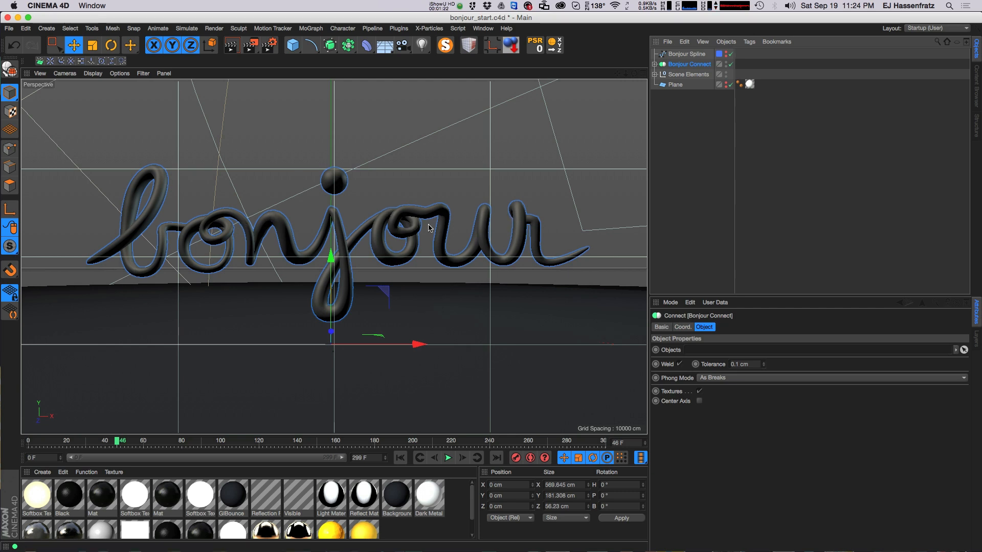
{"action": "left_click", "coordinate": [701, 212]}
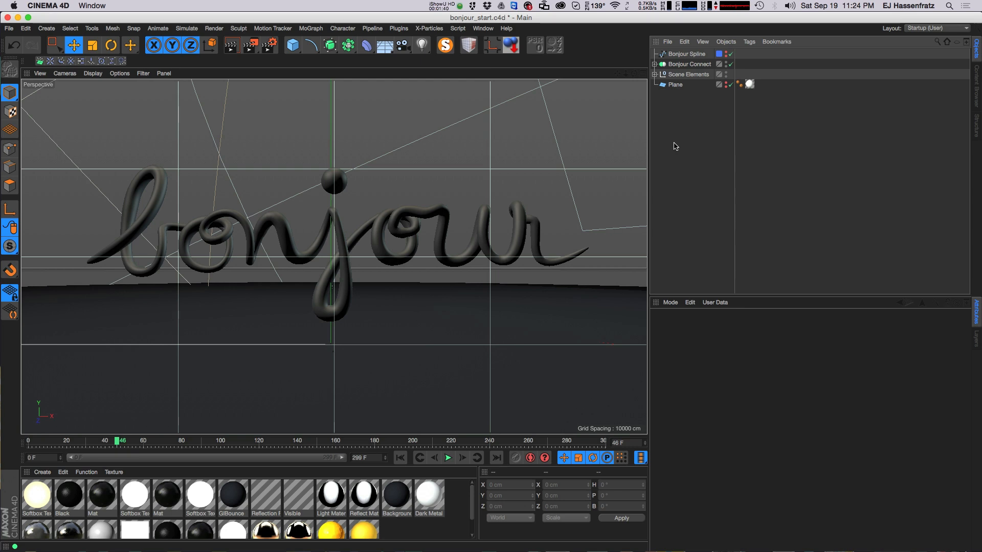
Add an X-Particles xpEmitter to the scene and enlarge the area showing its attributes.
{"action": "left_click", "coordinate": [434, 29]}
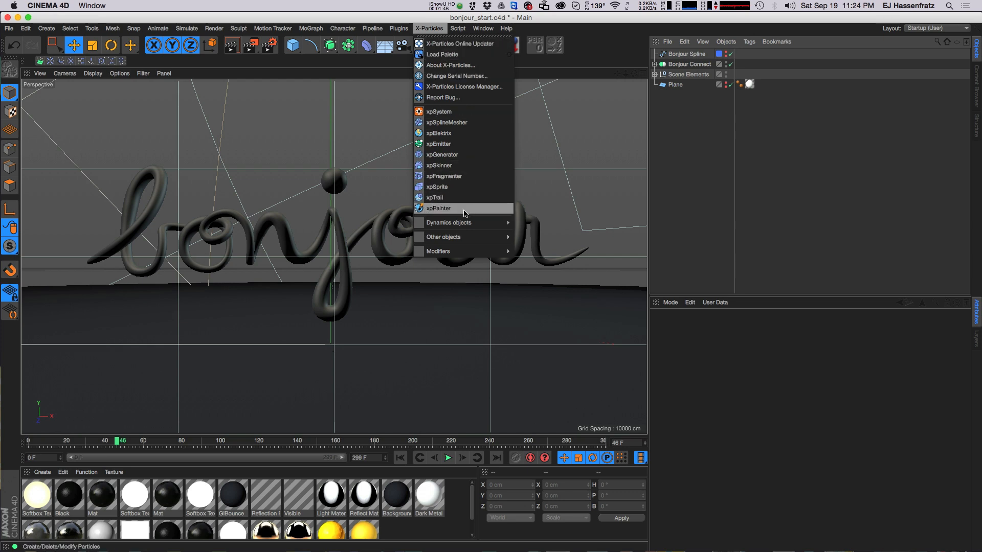
{"action": "mouse_move", "coordinate": [461, 225]}
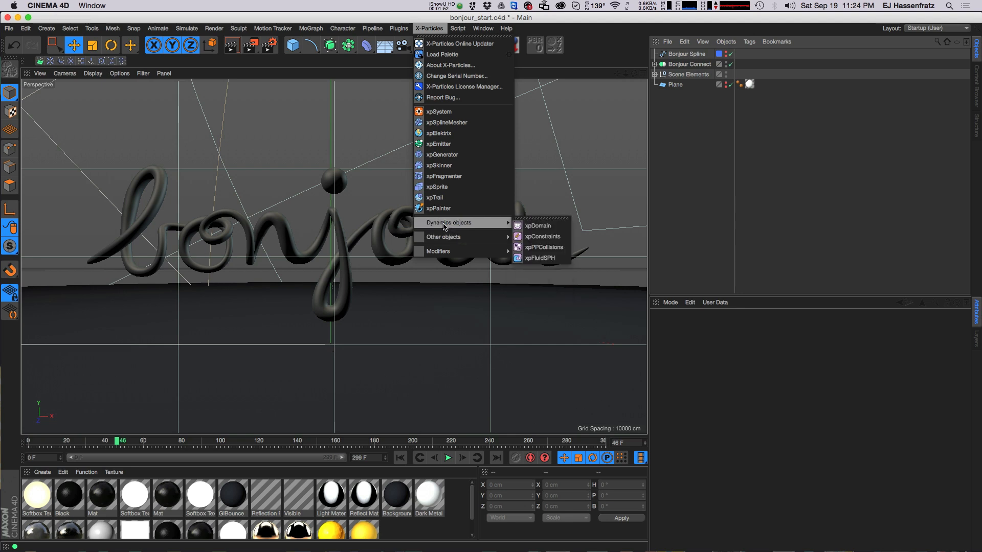
{"action": "left_click", "coordinate": [437, 147]}
{"action": "left_click_drag", "start_coordinate": [674, 121], "coordinate": [677, 128]}
{"action": "left_click_drag", "start_coordinate": [763, 296], "coordinate": [767, 216]}
Play the animation to preview the emitter's default emission, and return to frame 0.
{"action": "left_click", "coordinate": [448, 458]}
{"action": "left_click", "coordinate": [448, 458]}
{"action": "left_click", "coordinate": [400, 458]}
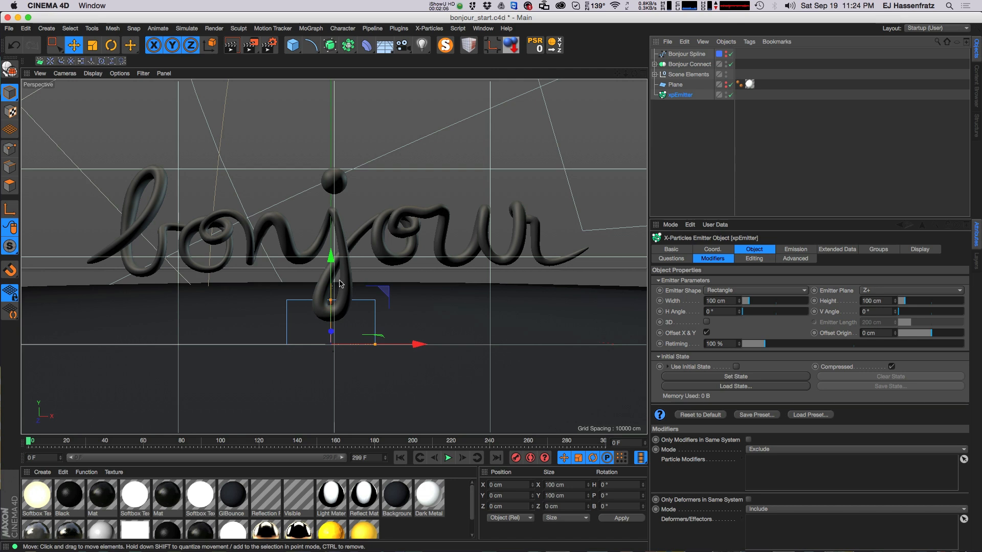
Set the xpEmitter's Emitter Shape to Object and assign Bonjour Connect as its source object.
{"action": "left_click", "coordinate": [726, 294]}
{"action": "left_click", "coordinate": [729, 340]}
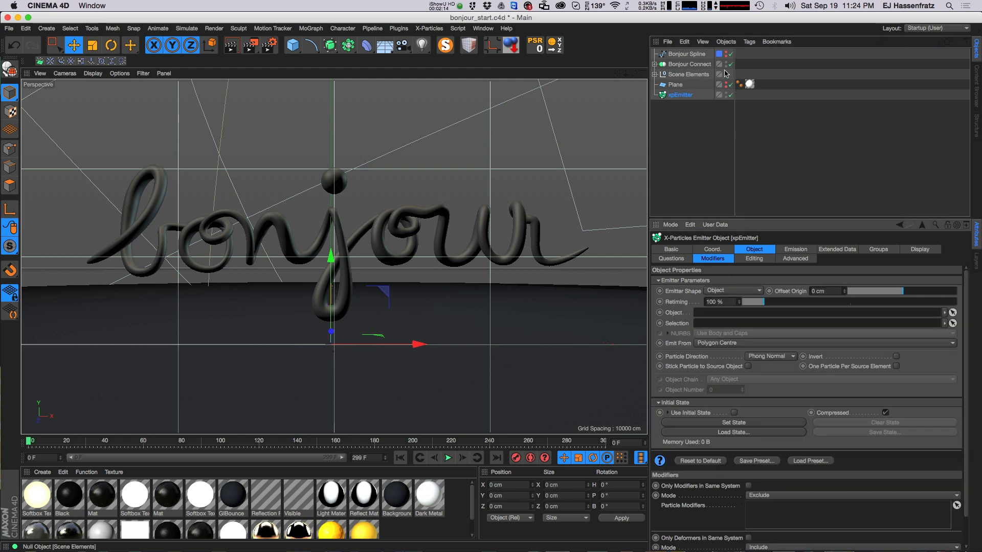
{"action": "left_click", "coordinate": [654, 65]}
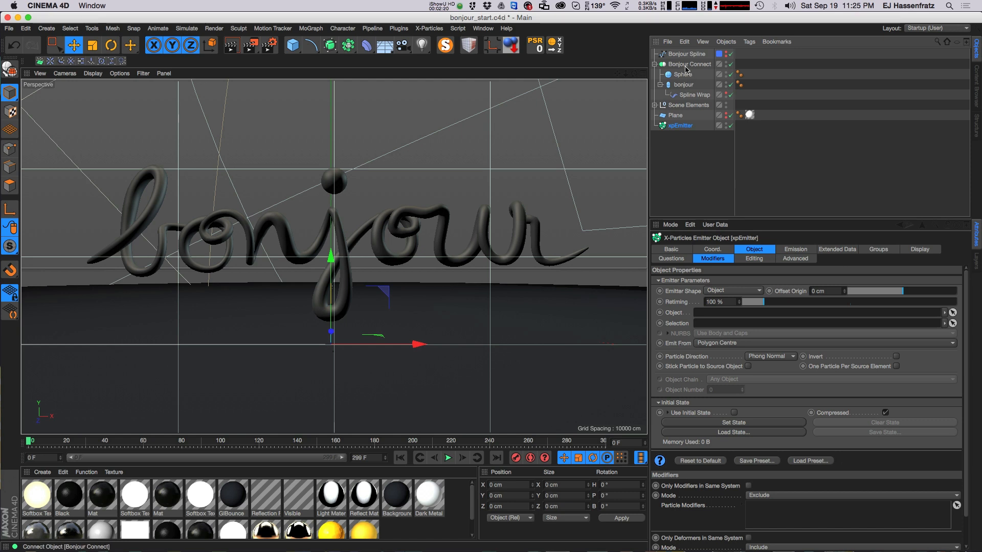
{"action": "left_click", "coordinate": [685, 65]}
{"action": "left_click", "coordinate": [655, 64]}
{"action": "left_click", "coordinate": [681, 95]}
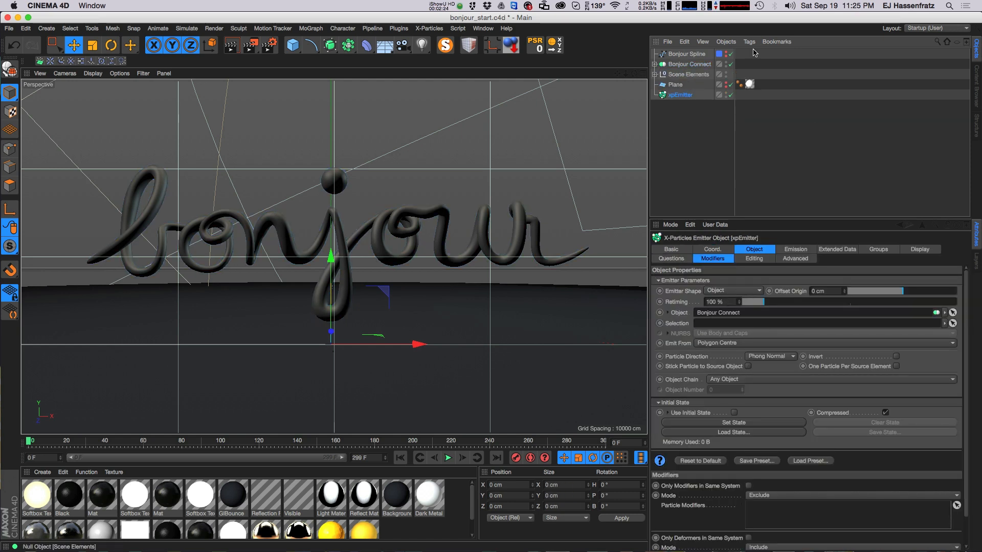
Hide Bonjour Connect and preview the particles emitting from it, returning to frame 0.
{"action": "left_click", "coordinate": [726, 62]}
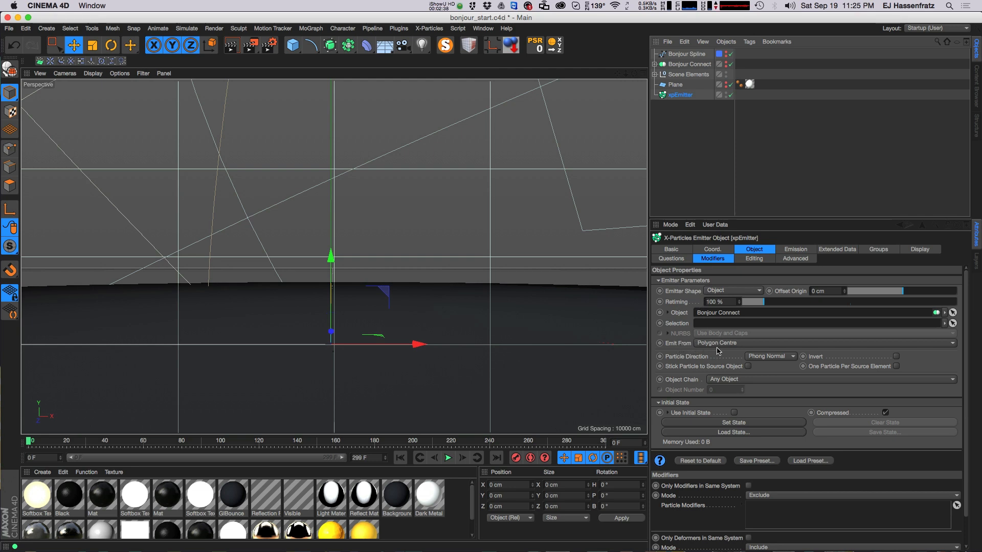
{"action": "left_click", "coordinate": [447, 458]}
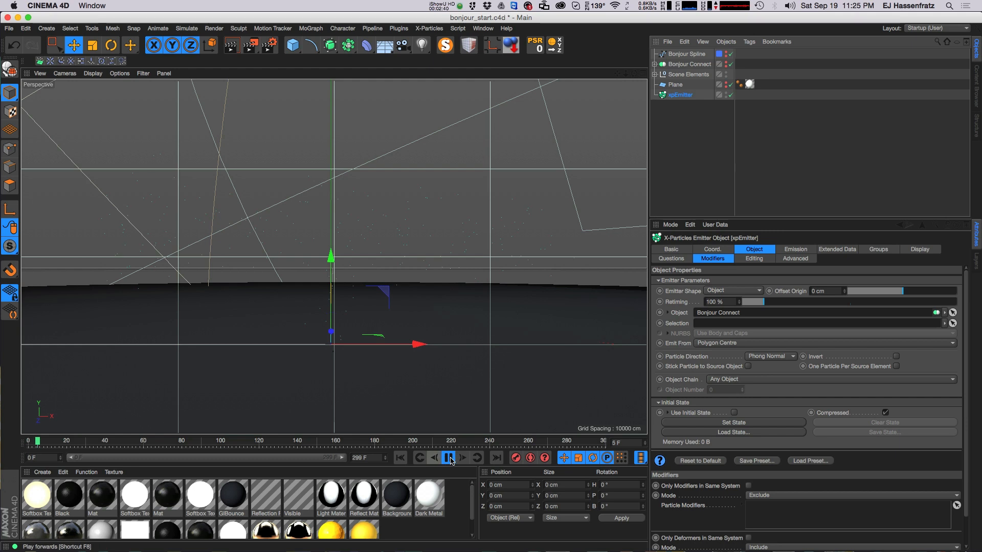
{"action": "left_click", "coordinate": [450, 459]}
{"action": "left_click", "coordinate": [401, 458]}
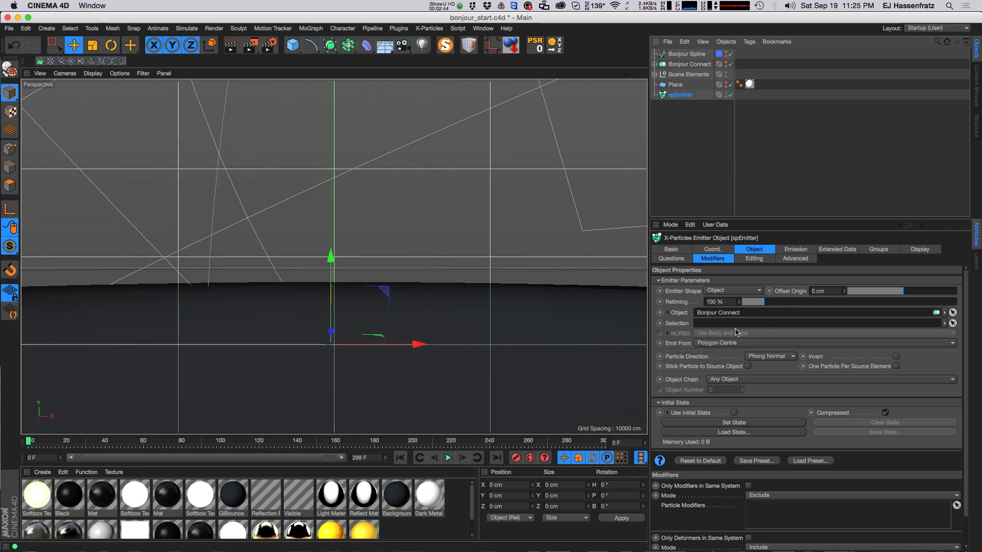
Set the xpEmitter's Emit From option to Object Volume and preview the particle playback.
{"action": "left_click", "coordinate": [729, 344]}
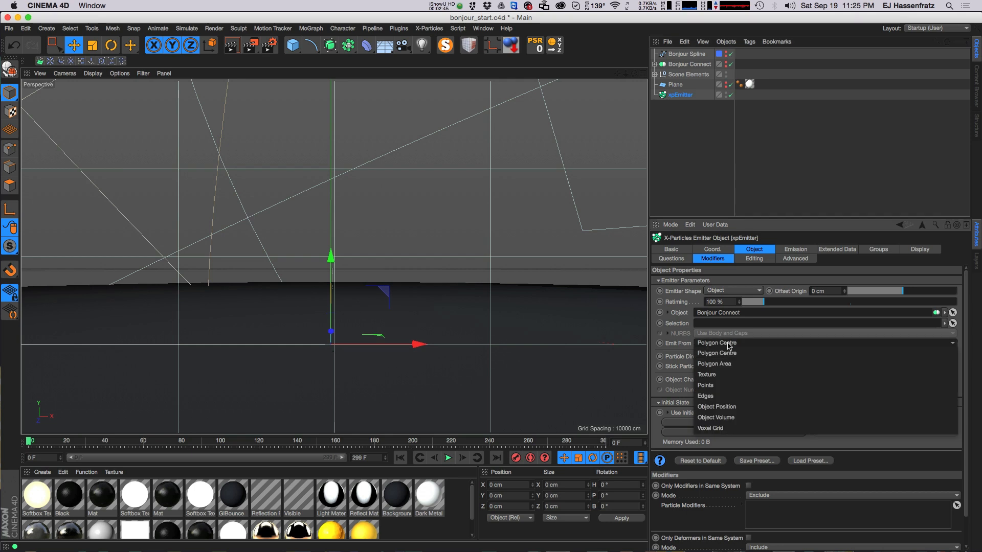
{"action": "left_click", "coordinate": [737, 418]}
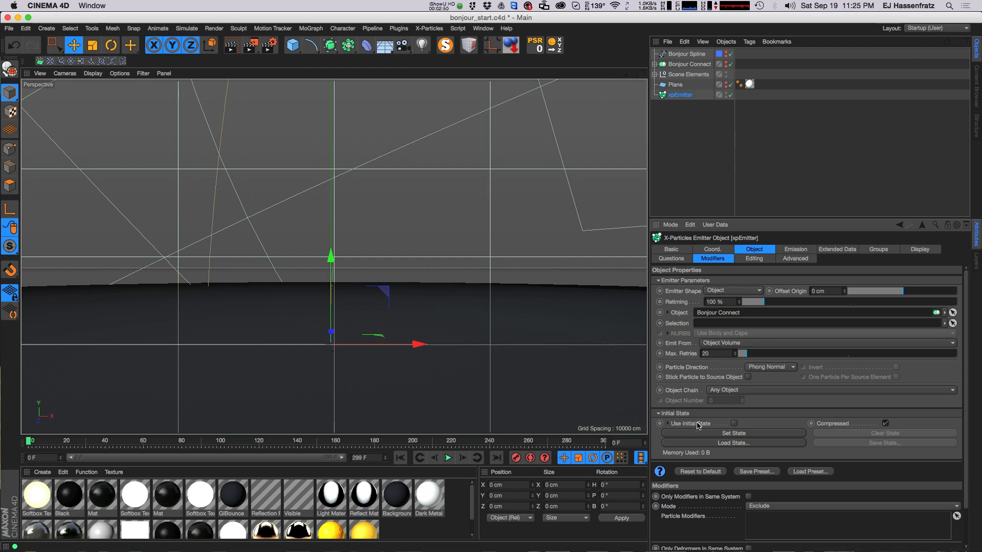
{"action": "left_click", "coordinate": [448, 458]}
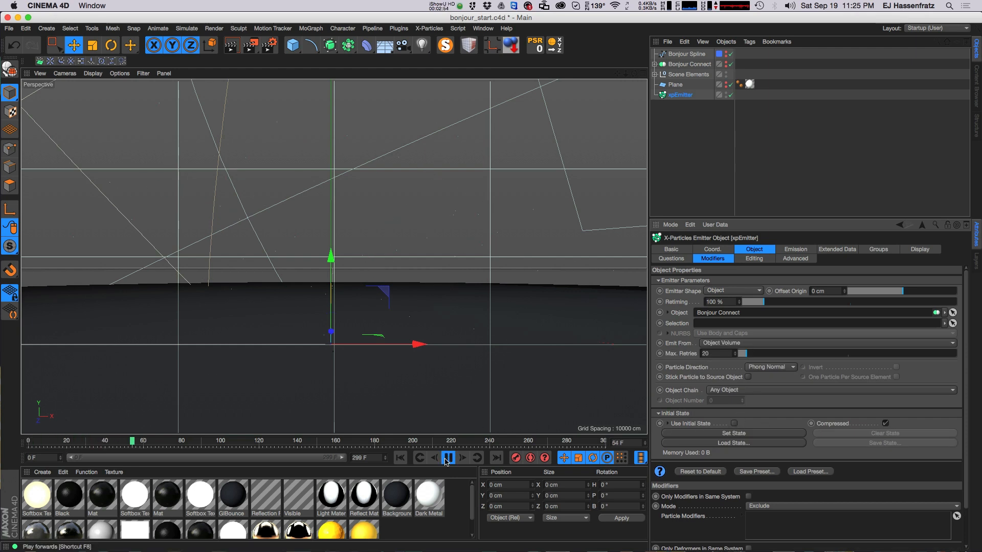
{"action": "left_click", "coordinate": [400, 458]}
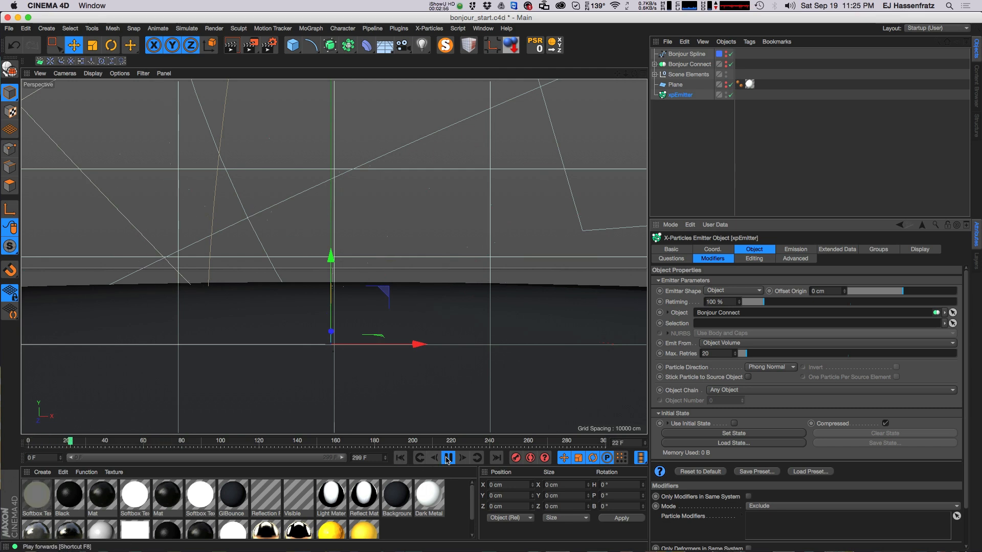
{"action": "left_click", "coordinate": [448, 458]}
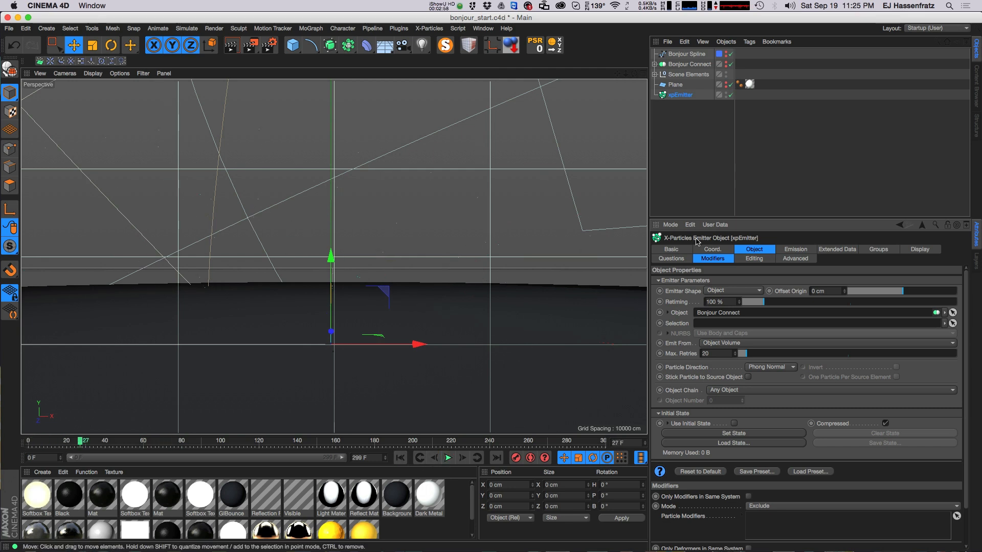
Set the emitter's particle Speed to 0 cm and preview the emission, returning to frame 0.
{"action": "left_click", "coordinate": [795, 250]}
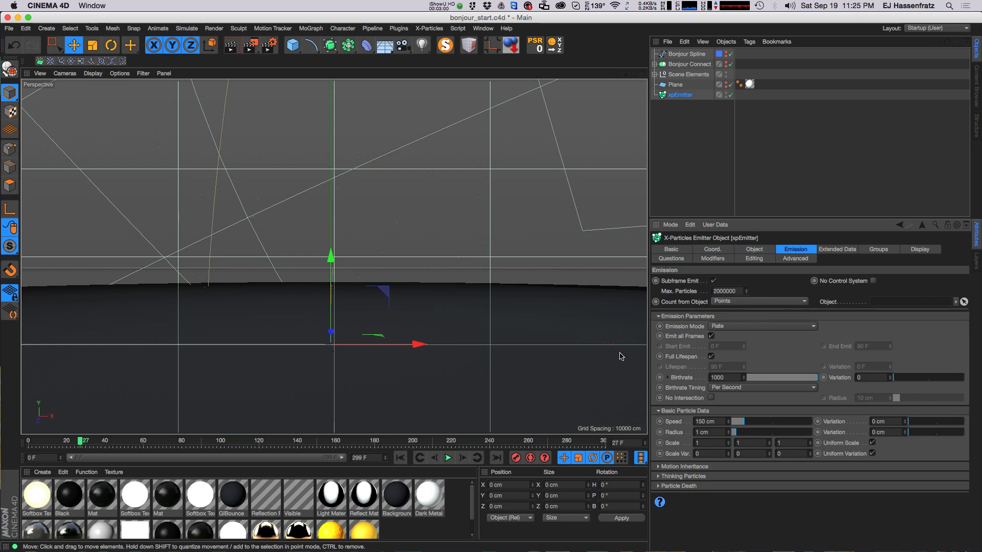
{"action": "left_click_drag", "start_coordinate": [747, 424], "coordinate": [604, 478]}
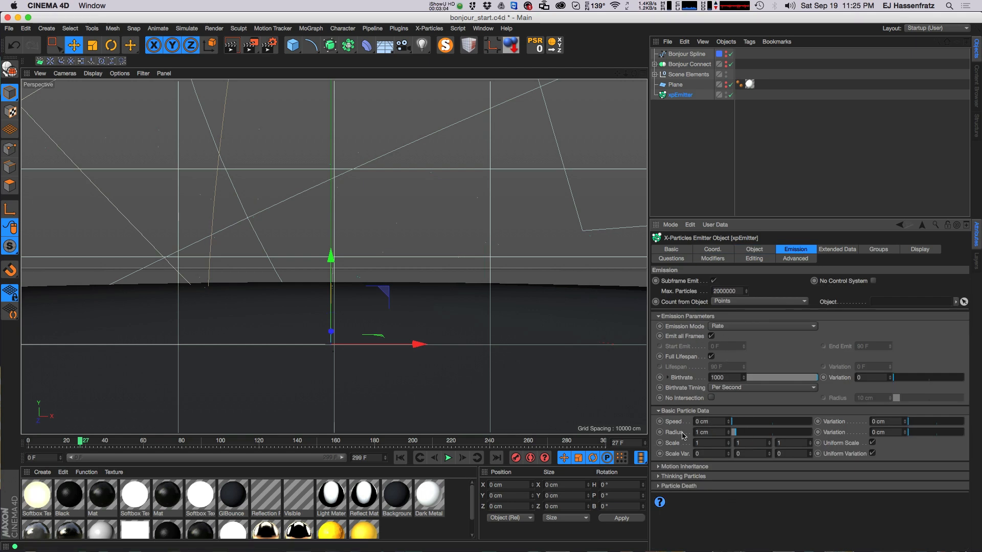
{"action": "left_click", "coordinate": [448, 458]}
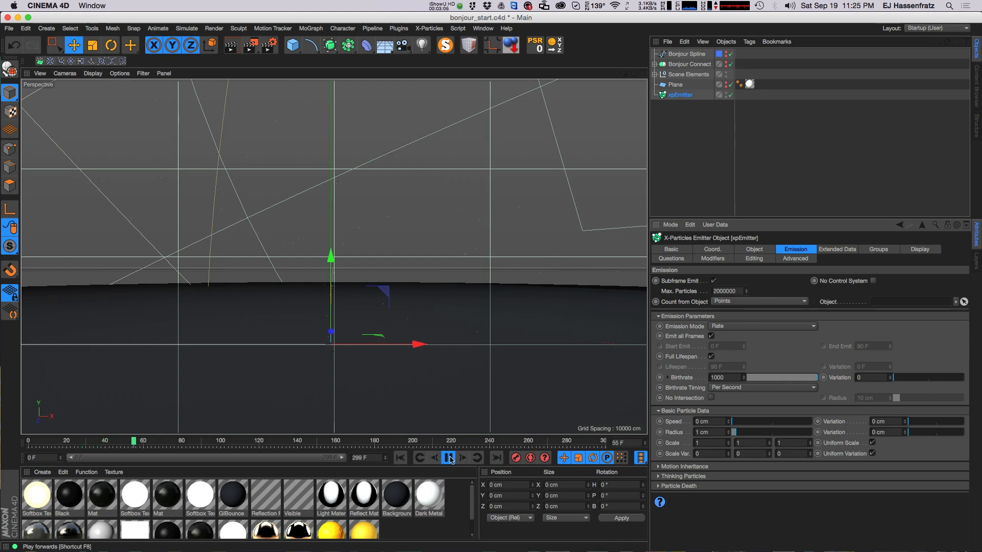
{"action": "left_click", "coordinate": [400, 458]}
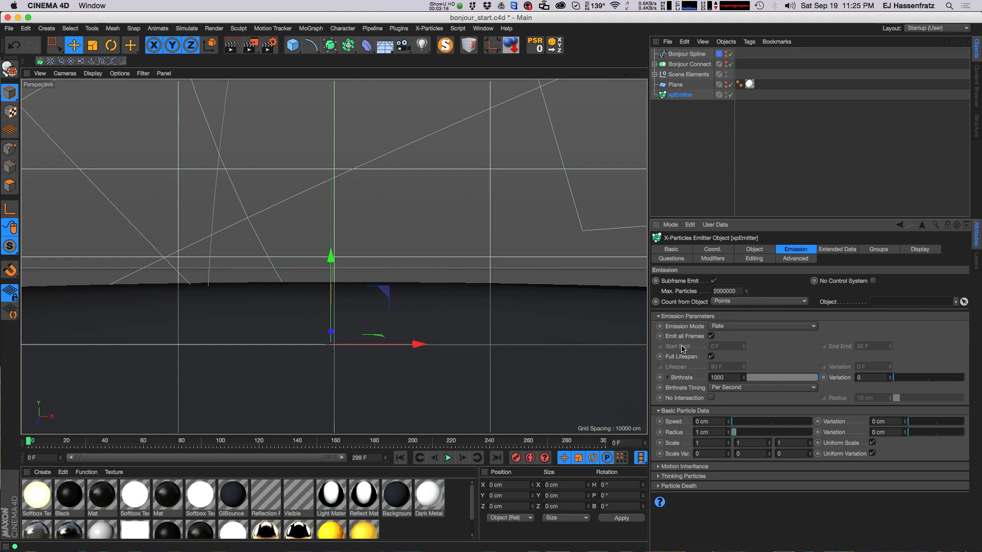
Set the xpEmitter's Emission Mode to Pulse and turn off Emit all Frames.
{"action": "left_click", "coordinate": [732, 328]}
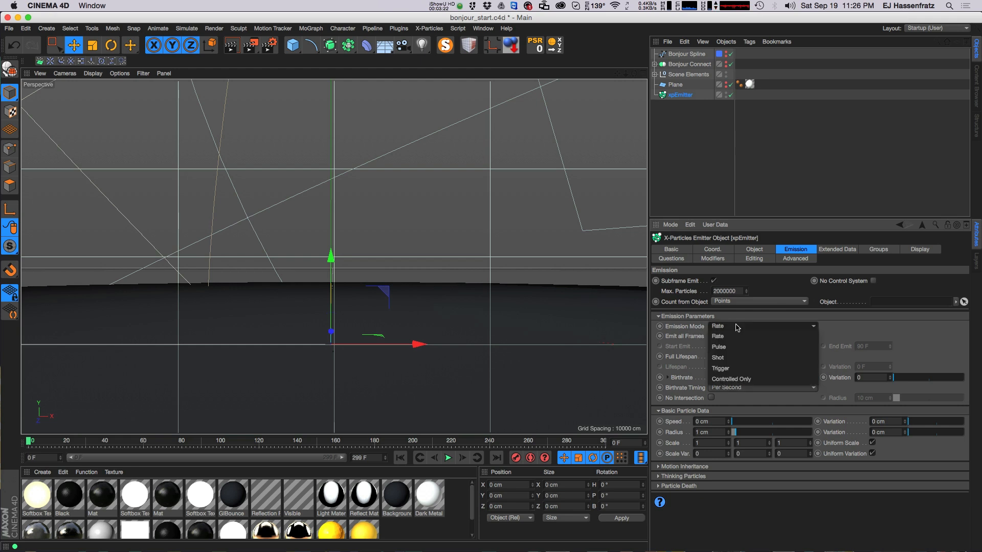
{"action": "left_click", "coordinate": [744, 352]}
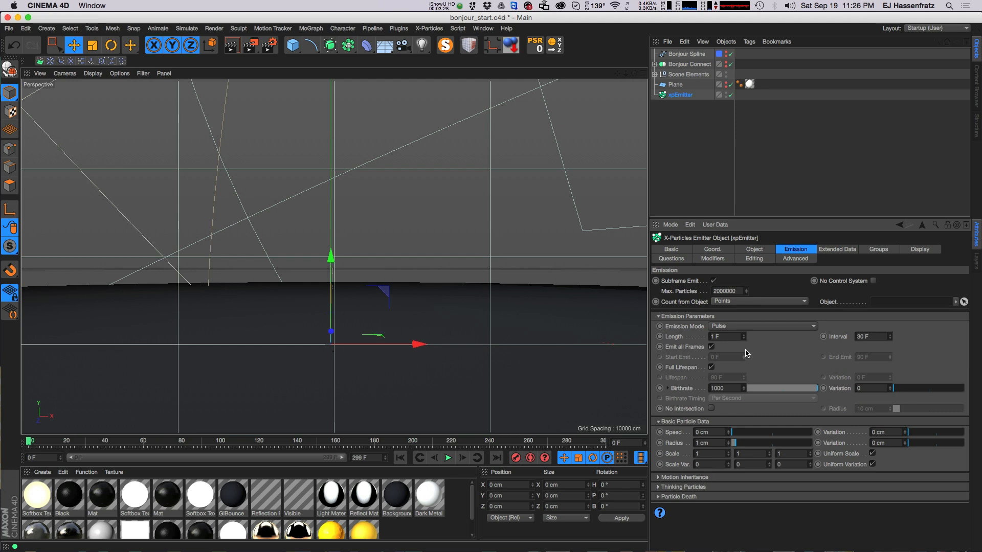
{"action": "left_click", "coordinate": [711, 347]}
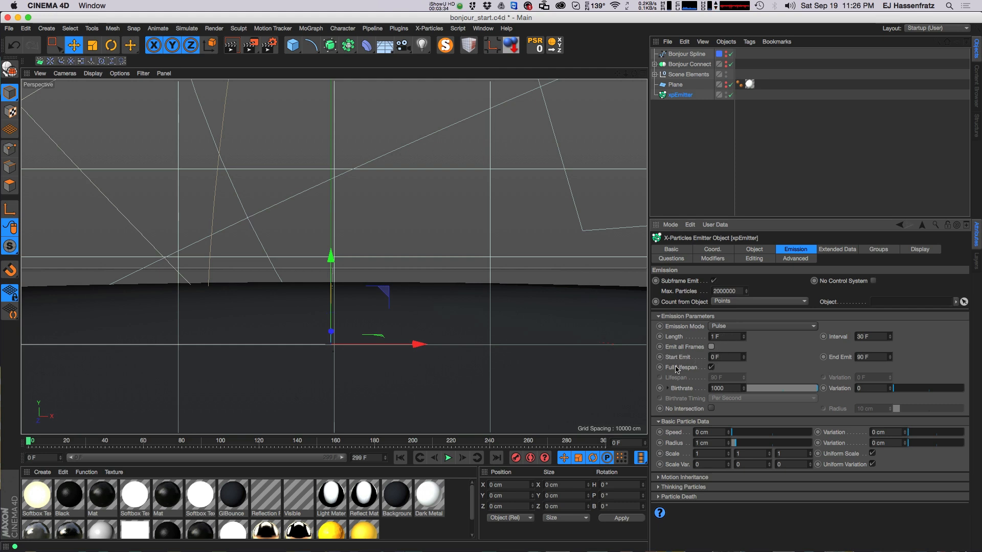
Set the xpEmitter's End Emit to 1 F and its Birthrate to 25000.
{"action": "left_click", "coordinate": [880, 357]}
{"action": "type", "text": "30"}
{"action": "key", "text": "Return"}
{"action": "type", "text": "1"}
{"action": "key", "text": "Return"}
{"action": "type", "text": "25"}
{"action": "key", "text": "Return"}
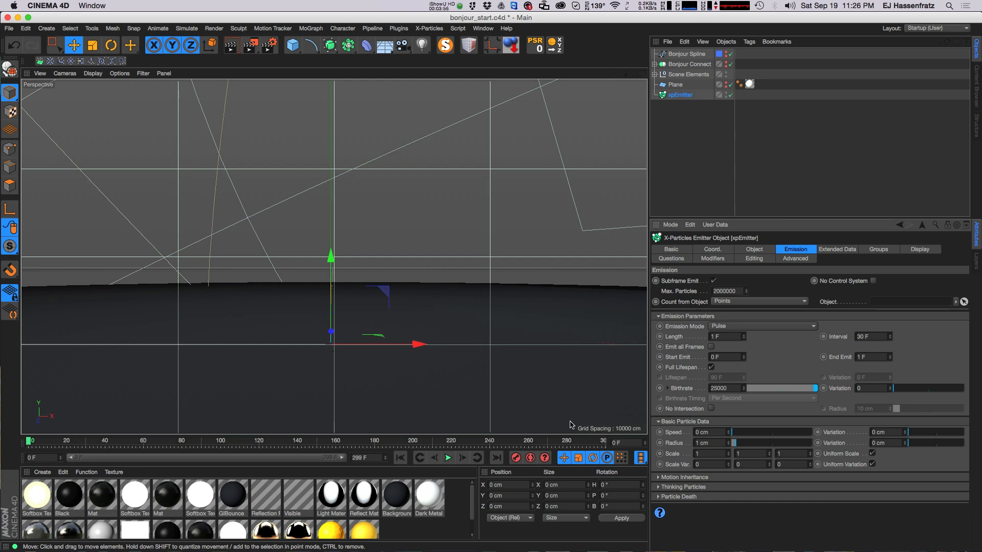
Preview the pulsed emission and review the xpEmitter's Emission and Object settings.
{"action": "left_click", "coordinate": [750, 251]}
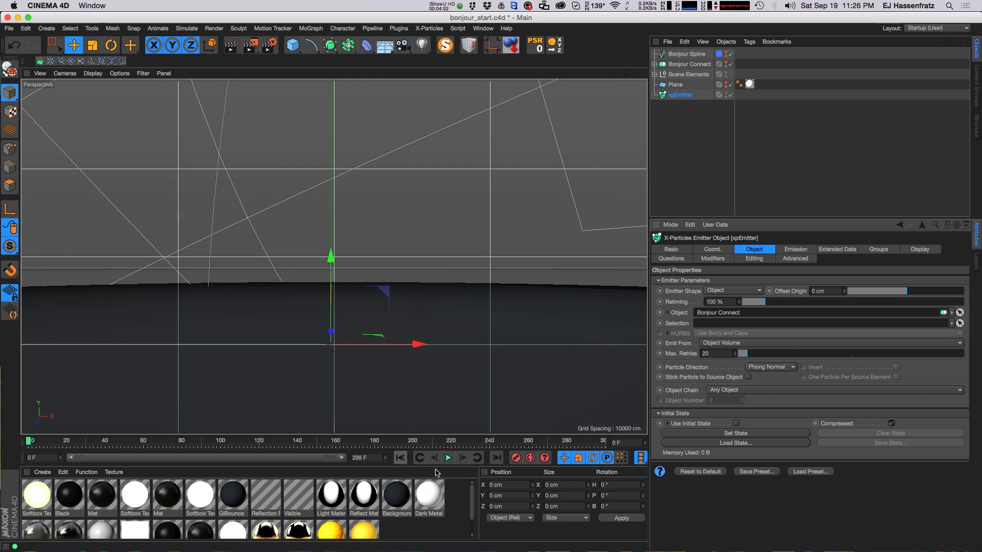
{"action": "left_click", "coordinate": [448, 458]}
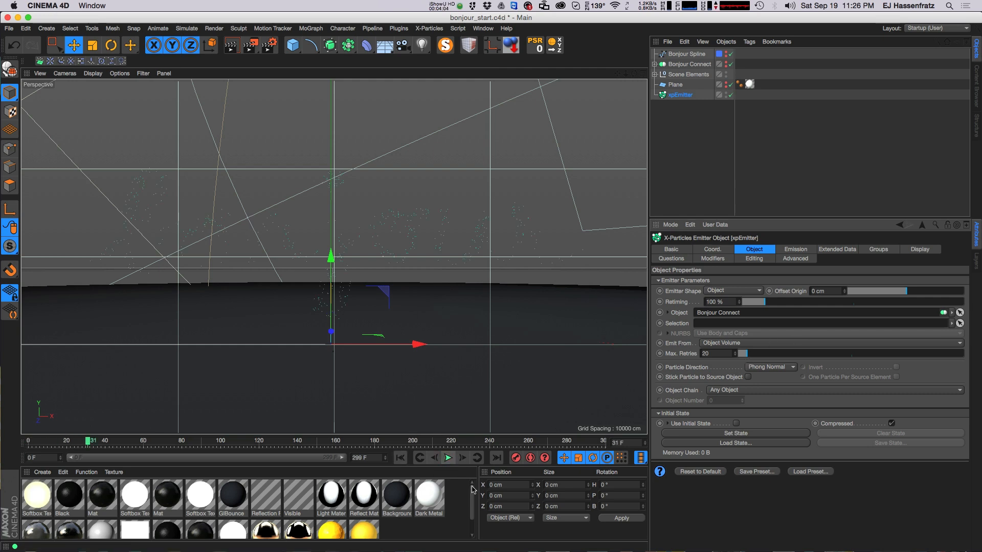
{"action": "left_click", "coordinate": [799, 249]}
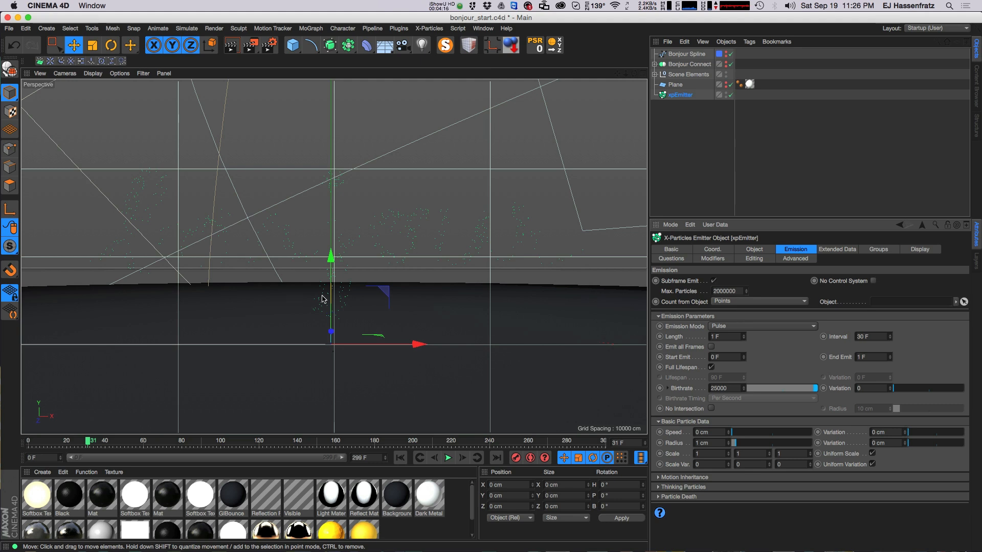
{"action": "left_click", "coordinate": [763, 251]}
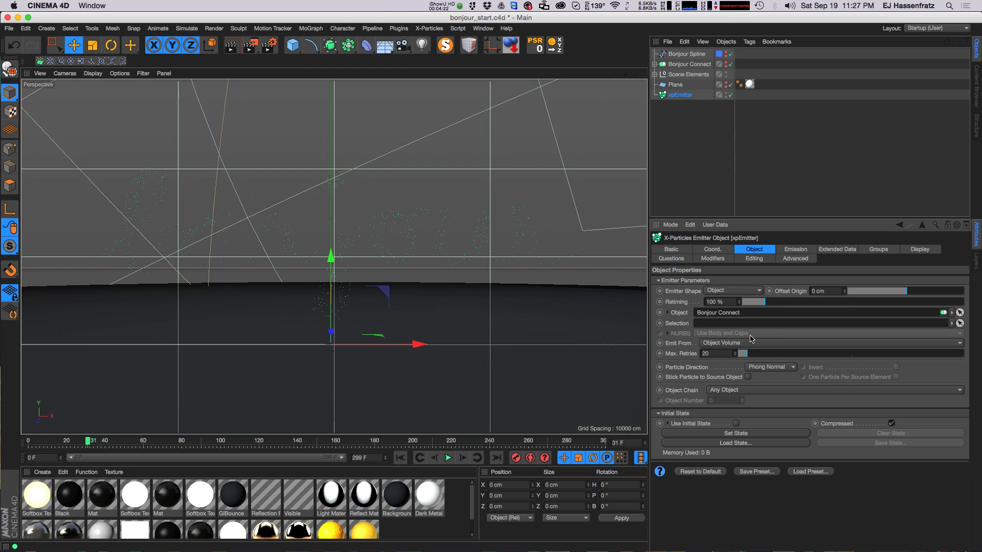
{"action": "left_click", "coordinate": [797, 250]}
{"action": "left_click", "coordinate": [757, 250]}
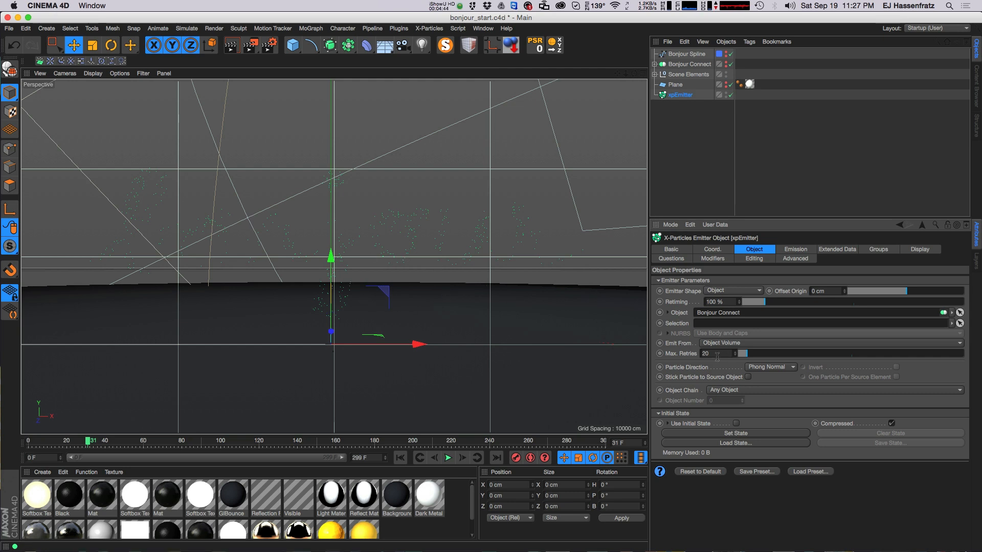
Raise the xpEmitter's Max. Retries to 500 and on to 1000, replaying the emission from frame 0.
{"action": "left_click_drag", "start_coordinate": [747, 358], "coordinate": [978, 360]}
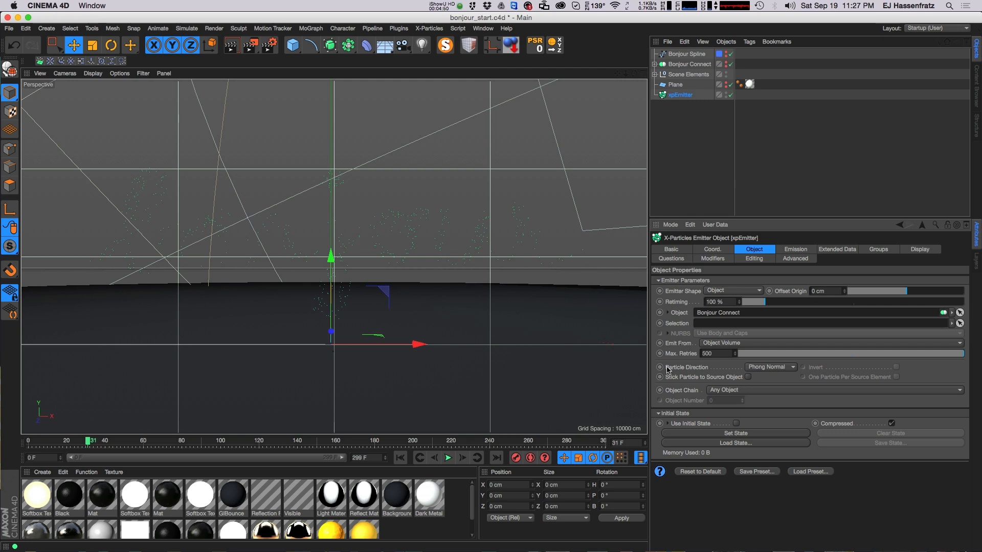
{"action": "left_click", "coordinate": [400, 457]}
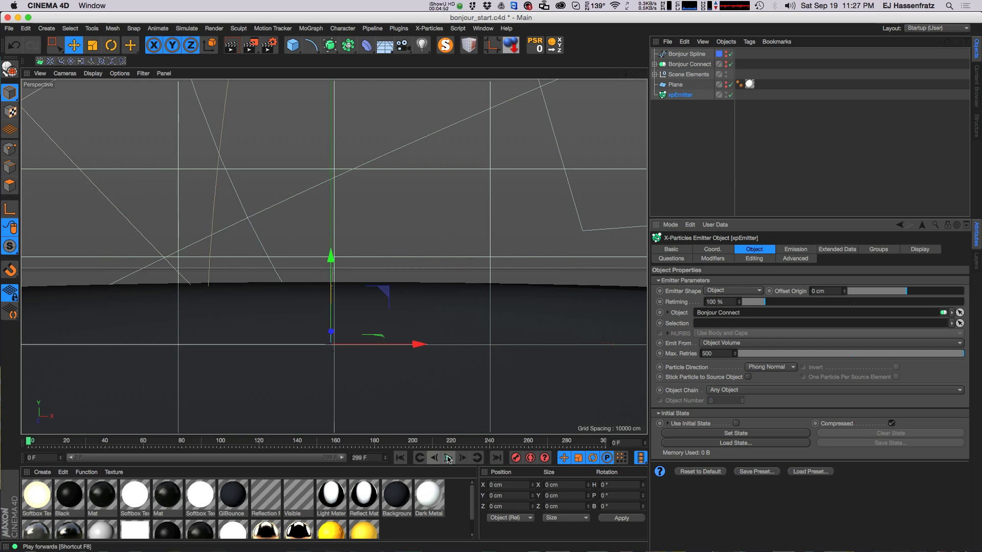
{"action": "left_click", "coordinate": [449, 459]}
{"action": "left_click", "coordinate": [448, 457]}
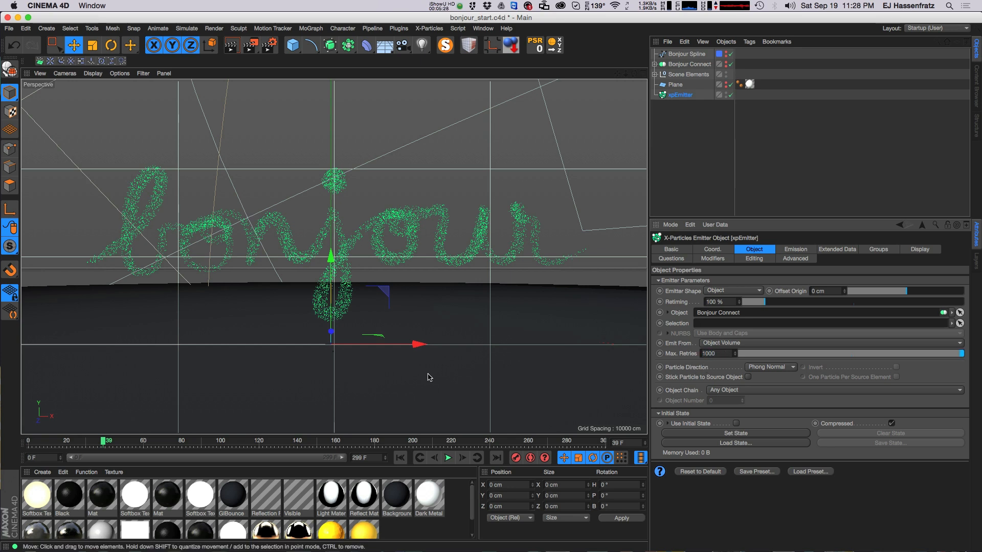
{"action": "left_click", "coordinate": [400, 458]}
{"action": "left_click", "coordinate": [448, 458]}
{"action": "left_click", "coordinate": [448, 458]}
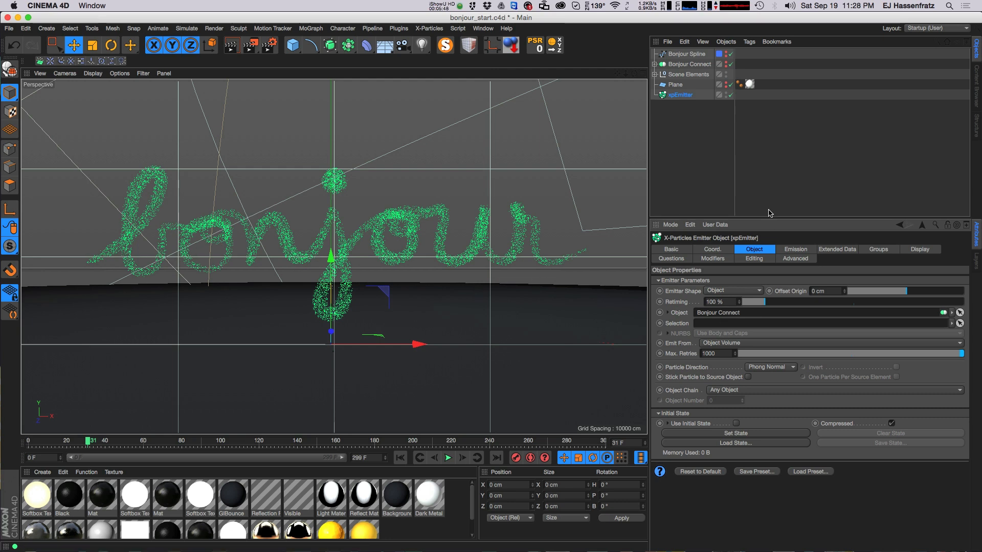
Add a second xpEmitter and place it directly above the existing emitter in the object hierarchy.
{"action": "left_click_drag", "start_coordinate": [732, 219], "coordinate": [722, 239]}
{"action": "left_click", "coordinate": [428, 28]}
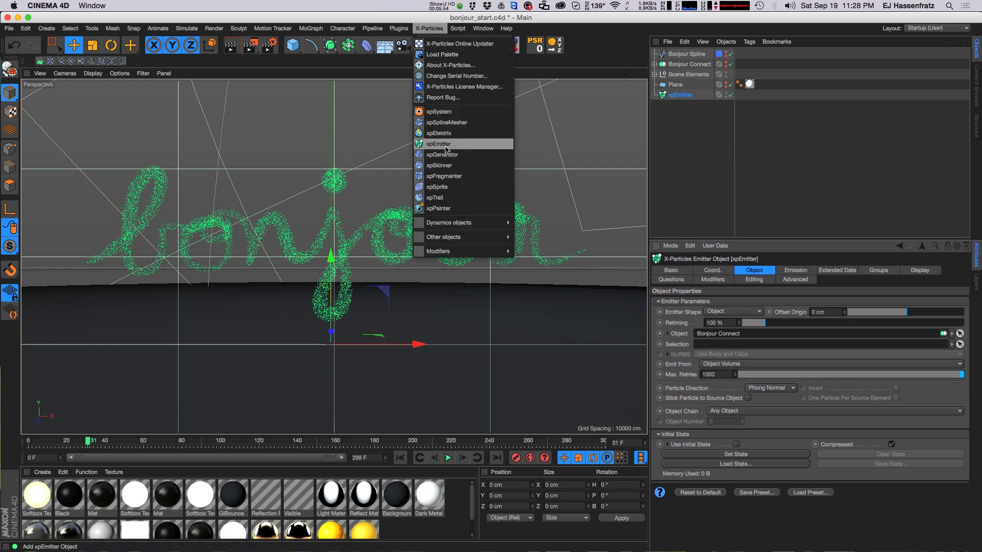
{"action": "left_click", "coordinate": [438, 143]}
{"action": "left_click_drag", "start_coordinate": [688, 55], "coordinate": [665, 100]}
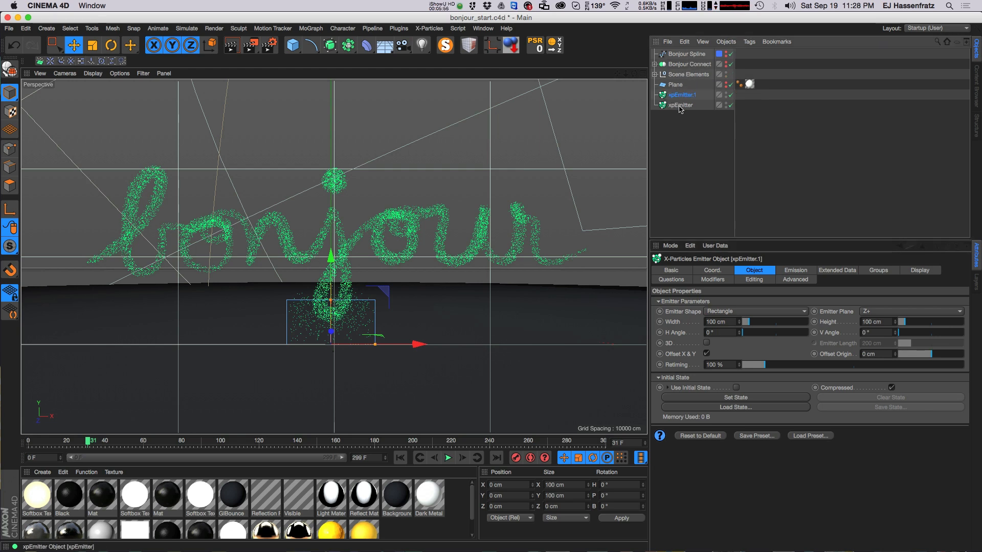
Rename the original emitter as Main Emitter and the new one as Drip Emitter.
{"action": "double_click", "coordinate": [682, 106]}
{"action": "type", "text": "Main Emitter"}
{"action": "key", "text": "Return"}
{"action": "double_click", "coordinate": [683, 95]}
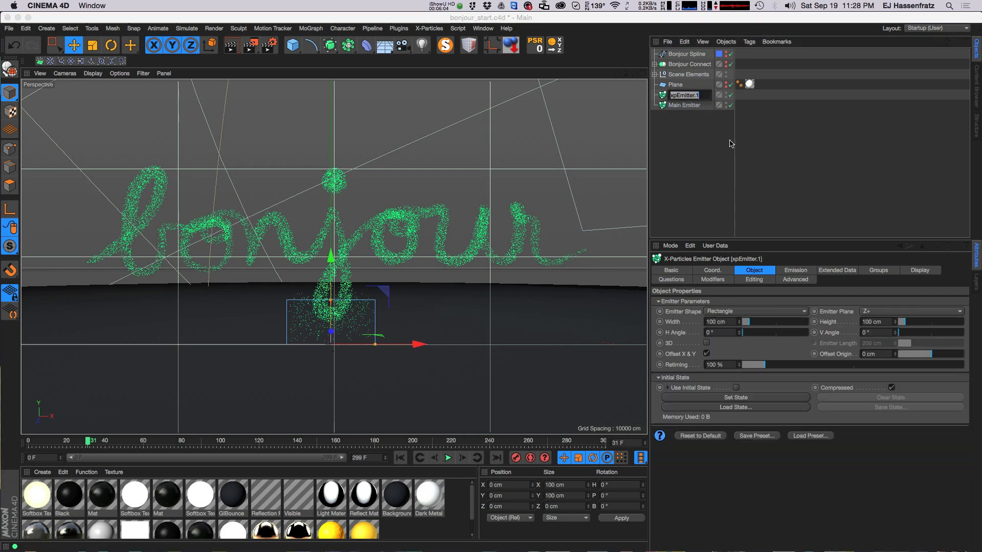
{"action": "type", "text": "C"}
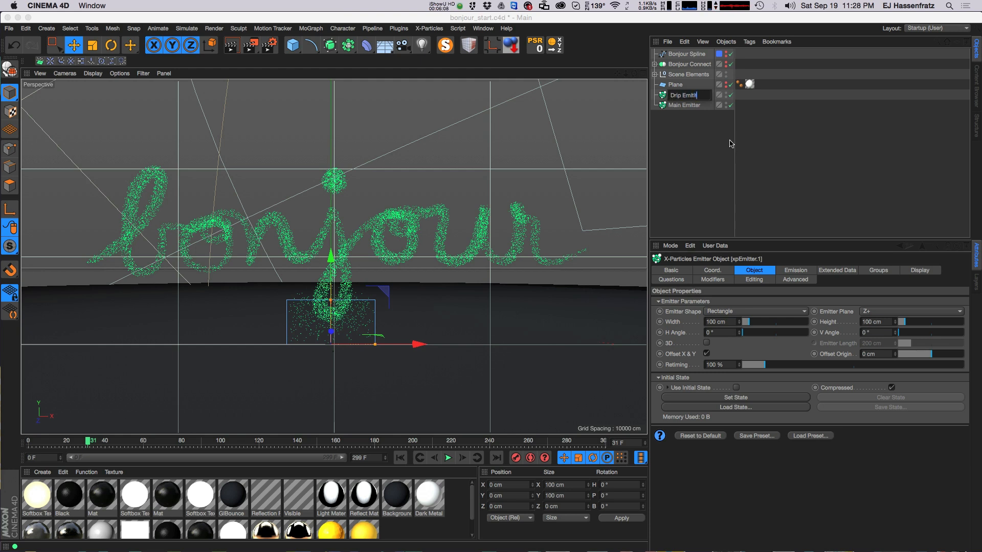
{"action": "type", "text": "rip Emitter"}
{"action": "key", "text": "Return"}
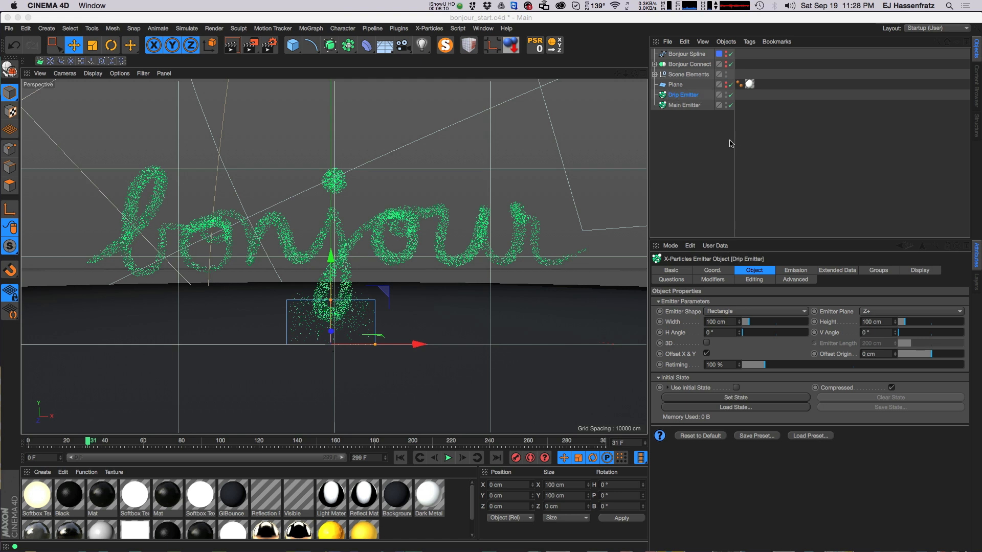
{"action": "left_click", "coordinate": [684, 97]}
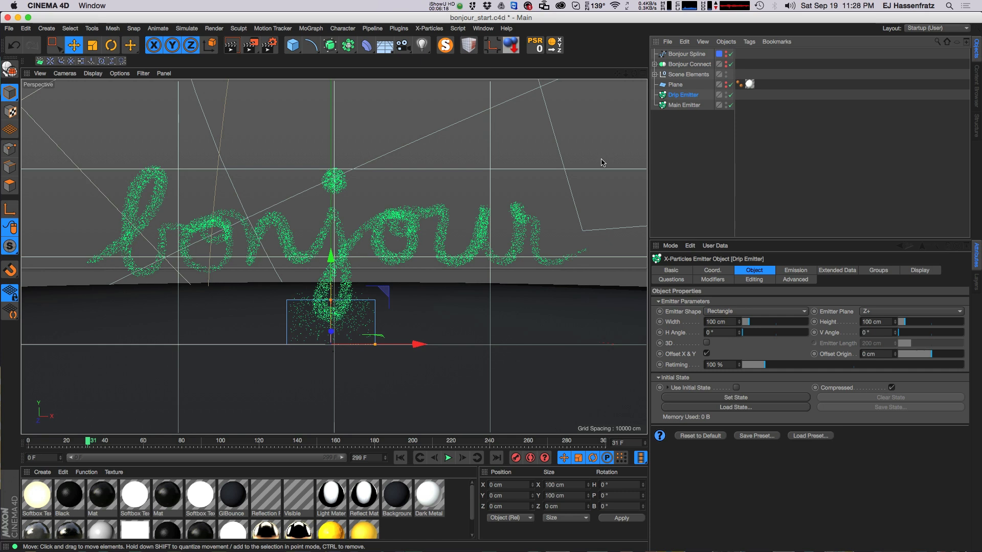
{"action": "left_click", "coordinate": [684, 105]}
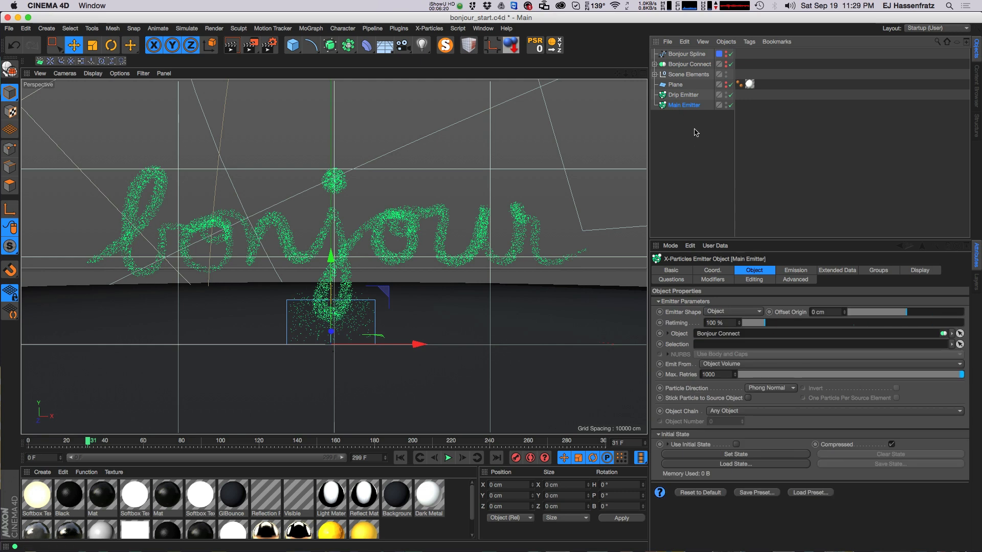
{"action": "left_click", "coordinate": [683, 95]}
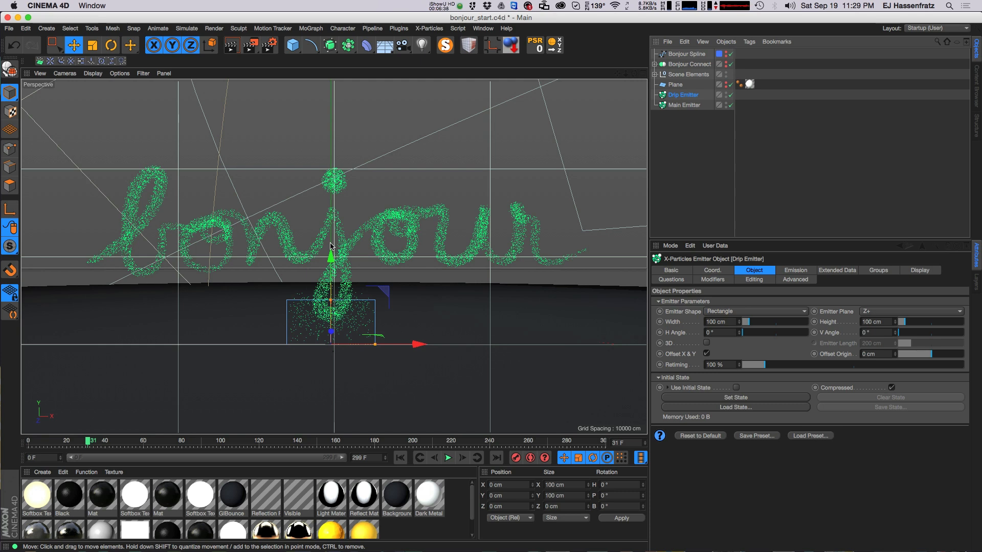
{"action": "left_click", "coordinate": [688, 105]}
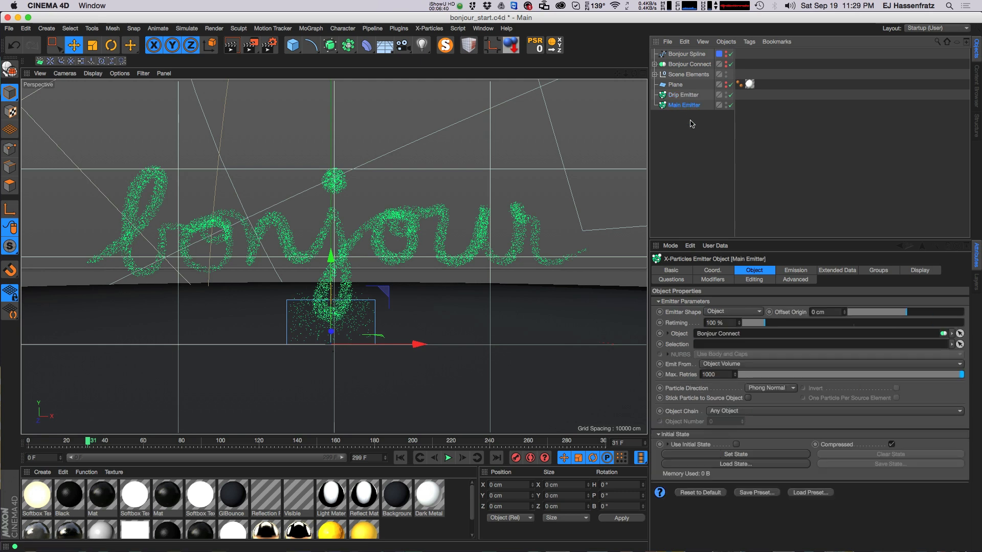
{"action": "left_click", "coordinate": [683, 95]}
{"action": "left_click", "coordinate": [685, 105]}
{"action": "left_click", "coordinate": [684, 95]}
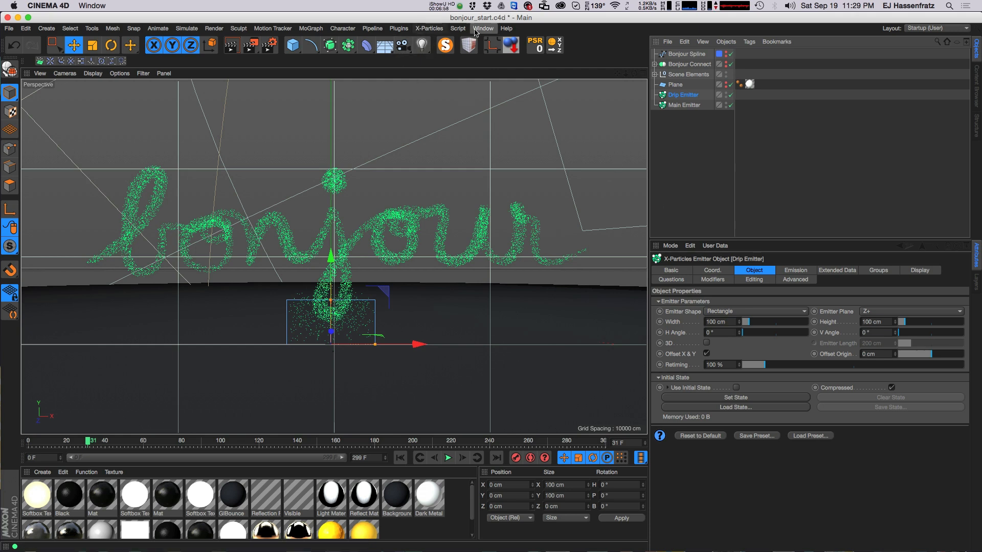
Add an xpSpawn modifier and place it directly above the Drip Emitter in the object hierarchy.
{"action": "left_click", "coordinate": [429, 28]}
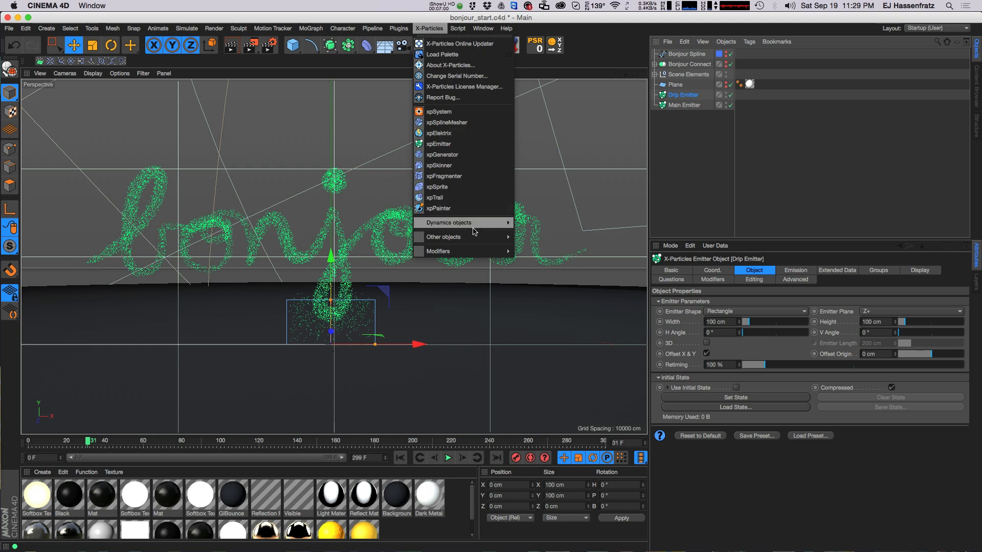
{"action": "mouse_move", "coordinate": [463, 252]}
{"action": "mouse_move", "coordinate": [529, 259]}
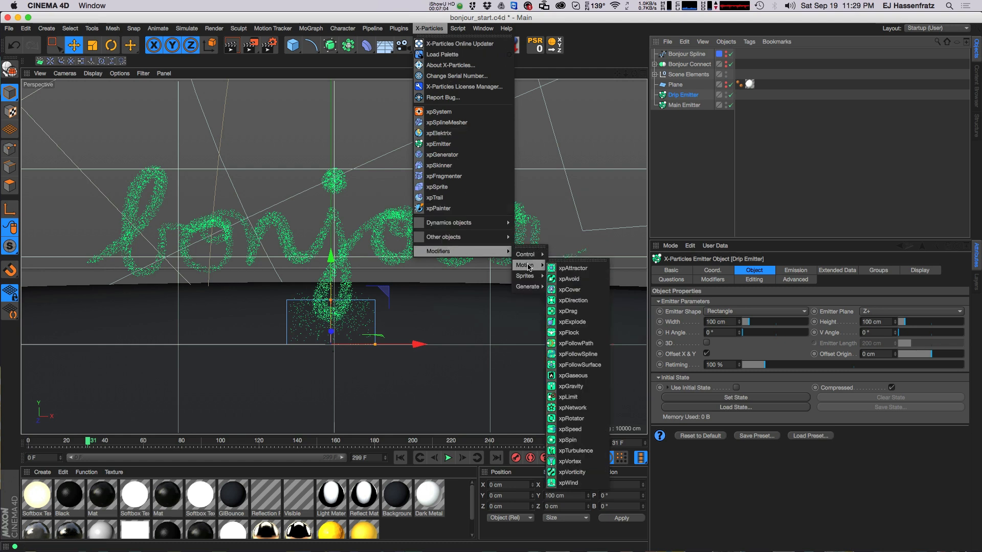
{"action": "mouse_move", "coordinate": [528, 287]}
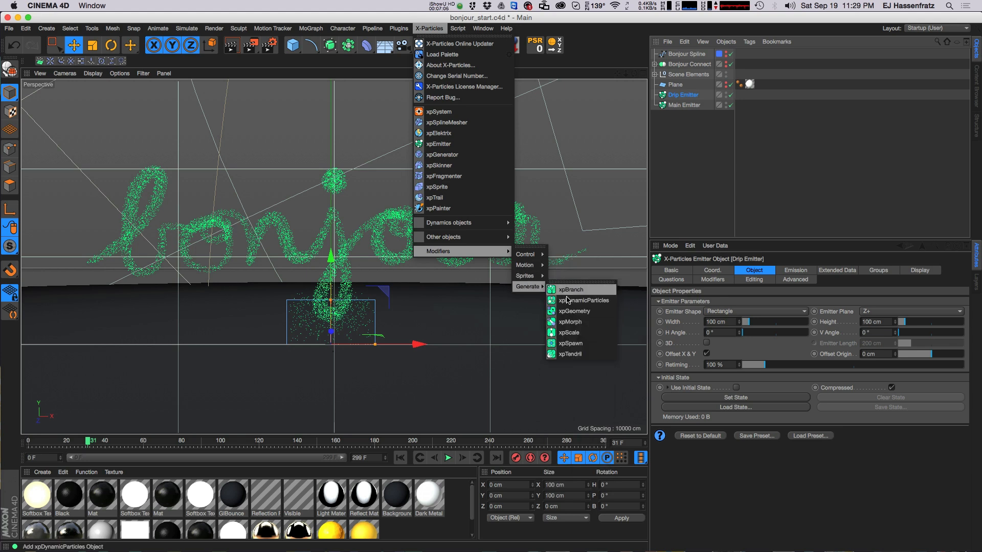
{"action": "left_click", "coordinate": [570, 343]}
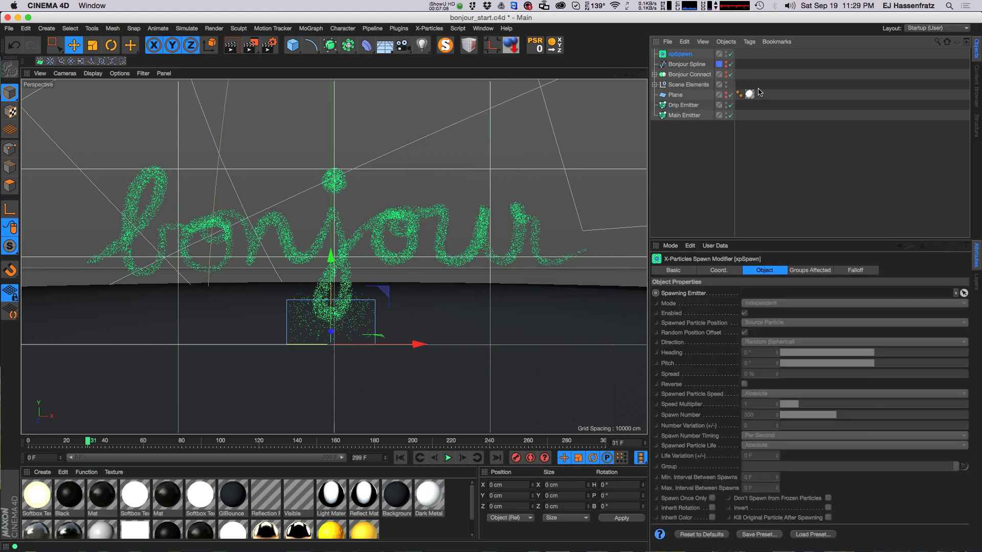
{"action": "left_click_drag", "start_coordinate": [685, 57], "coordinate": [677, 103]}
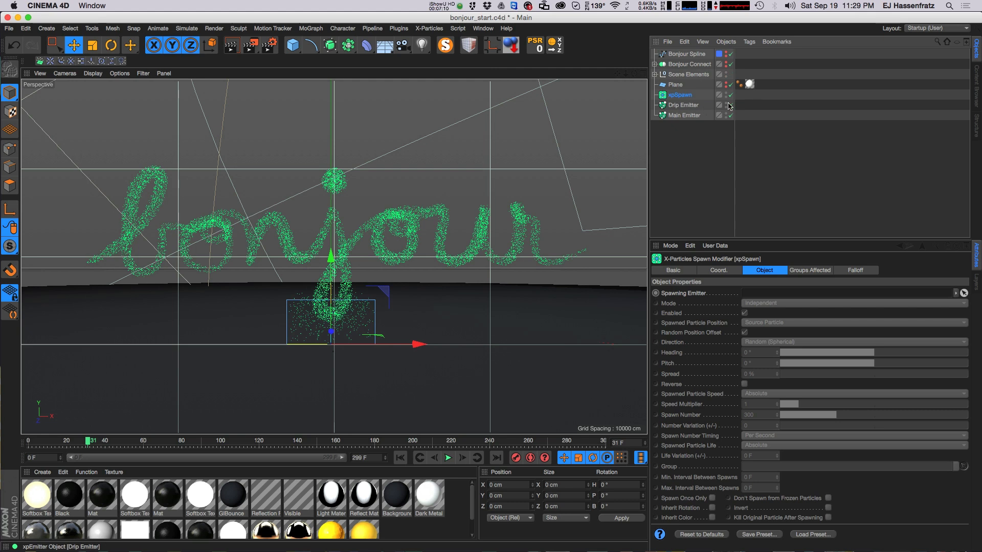
Rename the Drip Emitter as Spawning Emitter and assign it as the xpSpawn modifier's Spawning Emitter.
{"action": "double_click", "coordinate": [683, 105]}
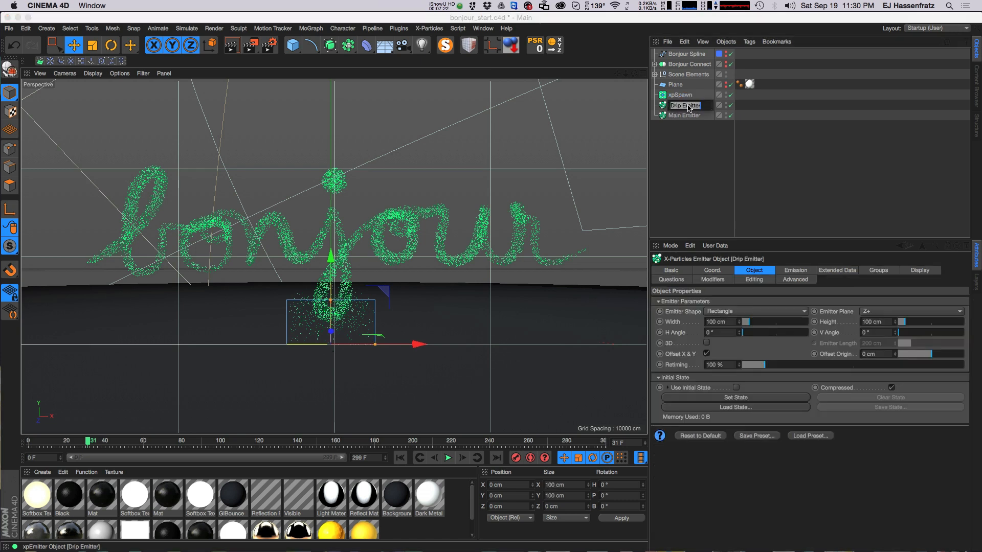
{"action": "type", "text": "Spawning"}
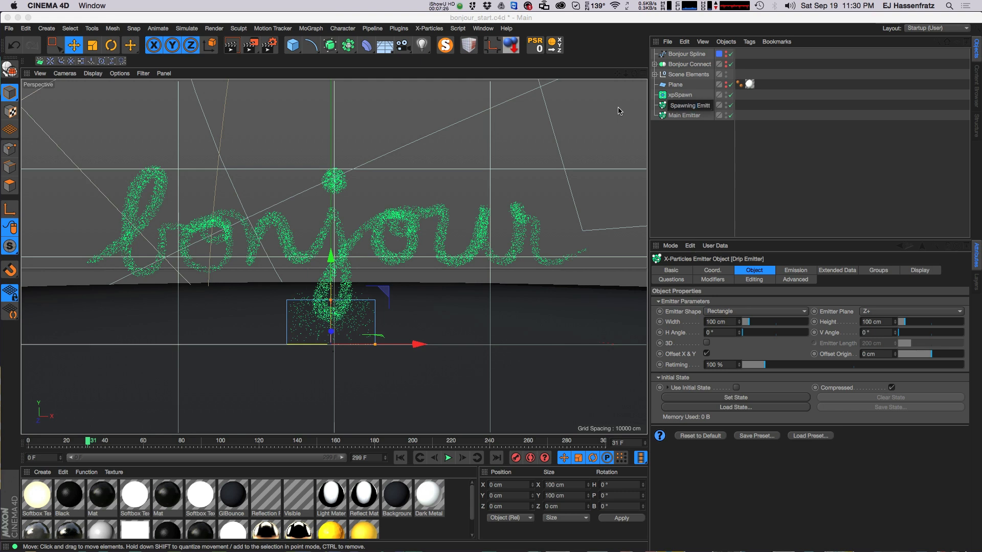
{"action": "key", "text": "Return"}
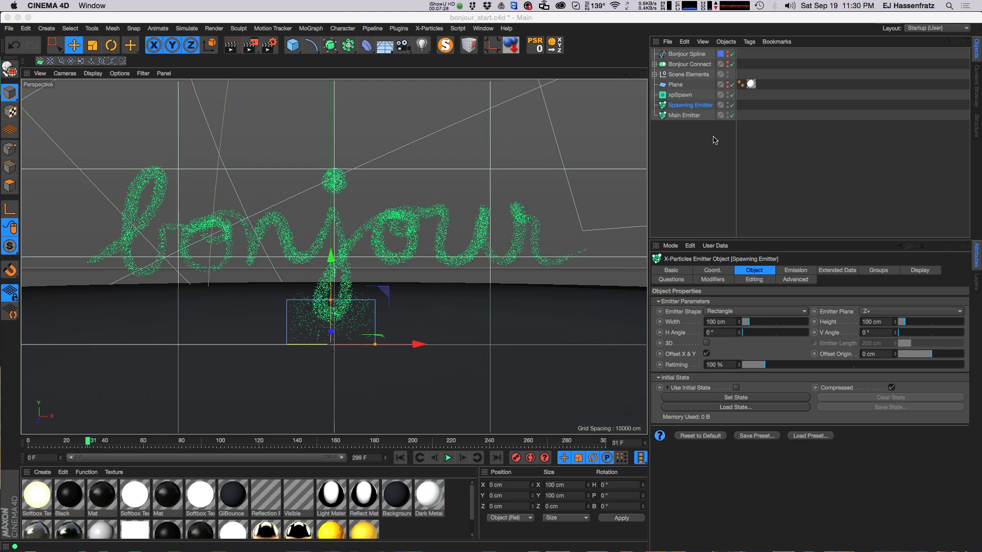
{"action": "left_click", "coordinate": [681, 96]}
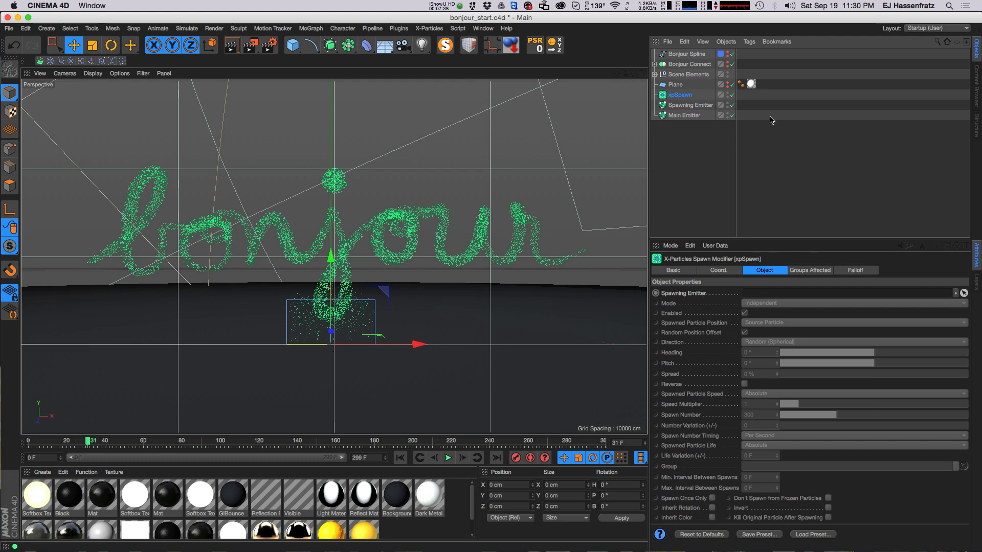
{"action": "left_click_drag", "start_coordinate": [700, 107], "coordinate": [793, 300]}
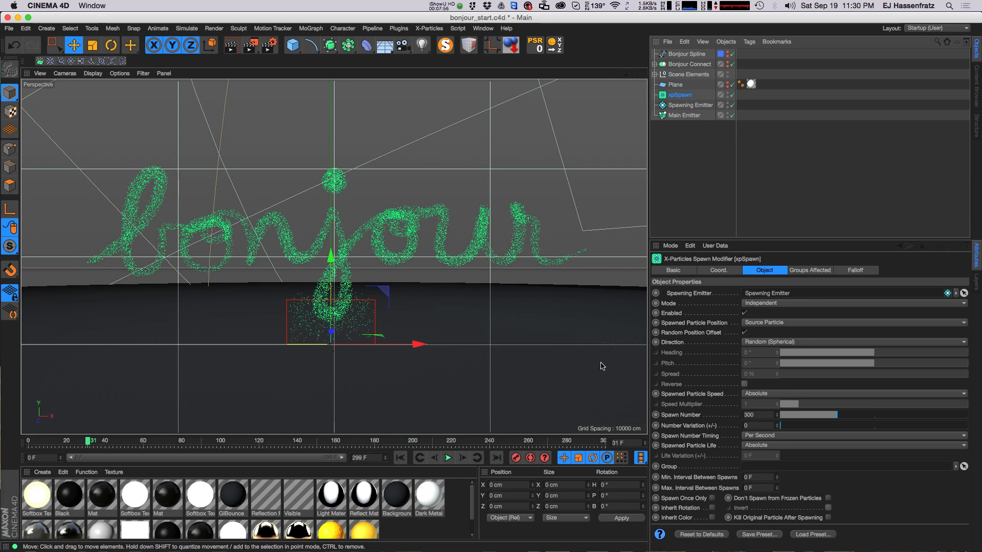
Return to frame 0 and set the Spawning Emitter's particle Speed to 0 cm.
{"action": "left_click", "coordinate": [400, 457]}
{"action": "left_click", "coordinate": [690, 104]}
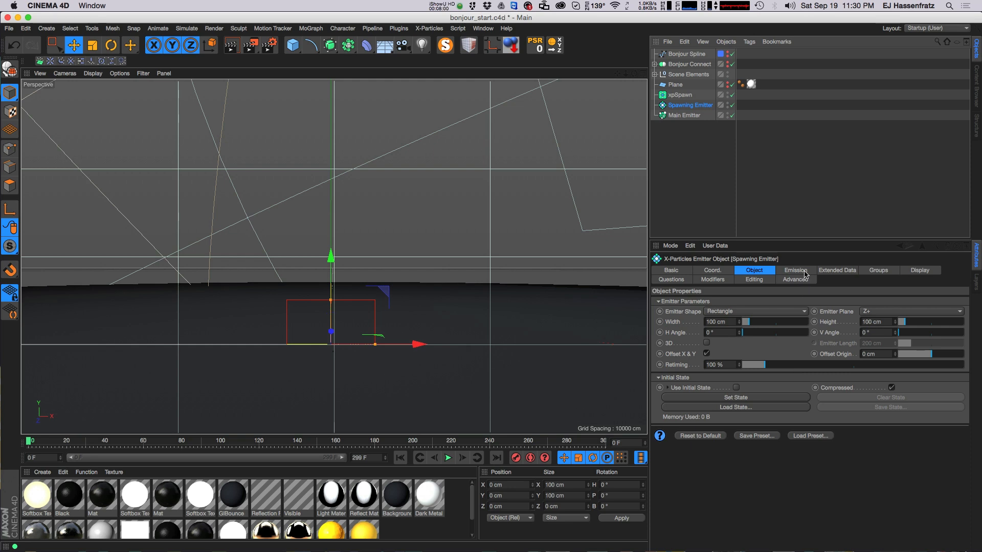
{"action": "left_click", "coordinate": [804, 272]}
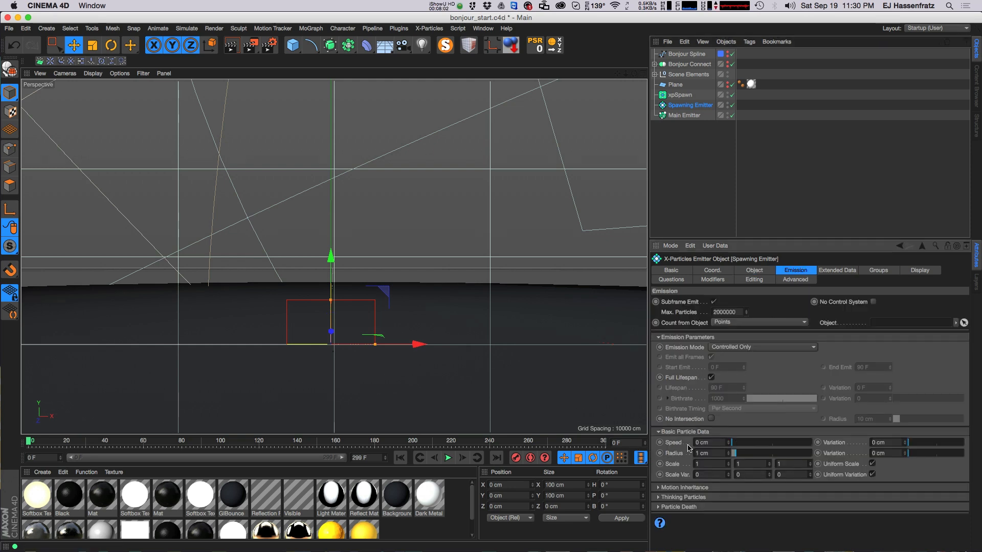
Set the xpSpawn modifier's Spawn Number to 1 and preview the particle playback.
{"action": "left_click", "coordinate": [682, 95]}
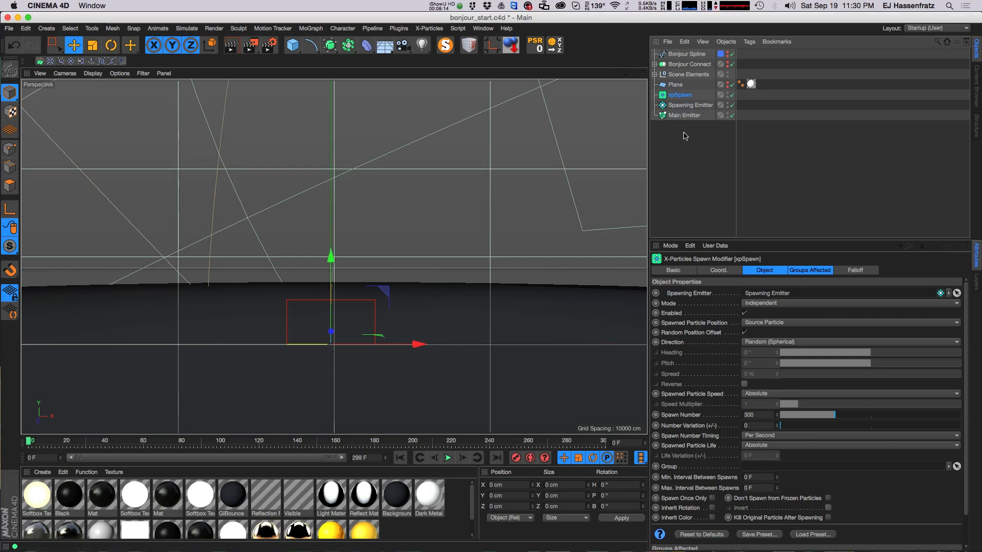
{"action": "left_click_drag", "start_coordinate": [807, 416], "coordinate": [697, 415]}
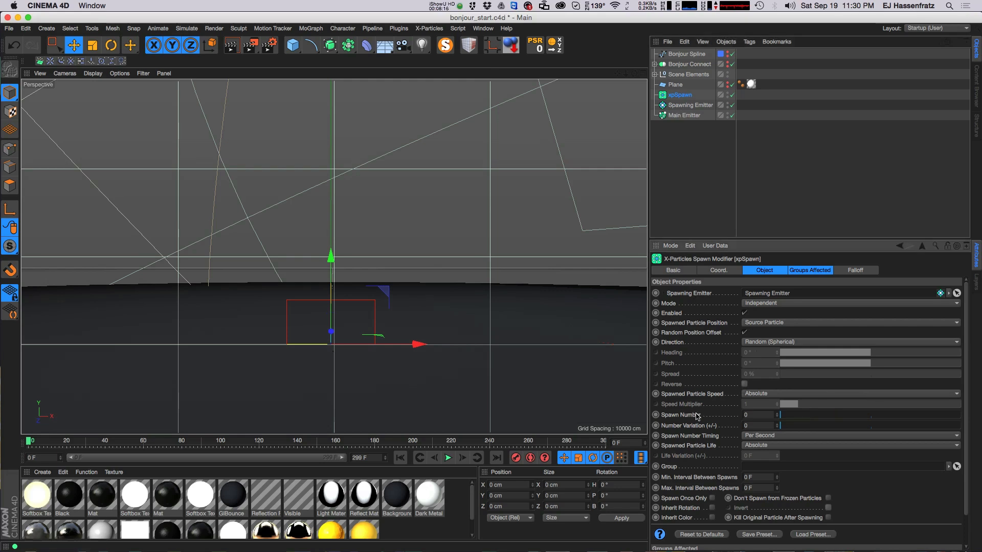
{"action": "left_click", "coordinate": [778, 413]}
{"action": "left_click", "coordinate": [448, 458]}
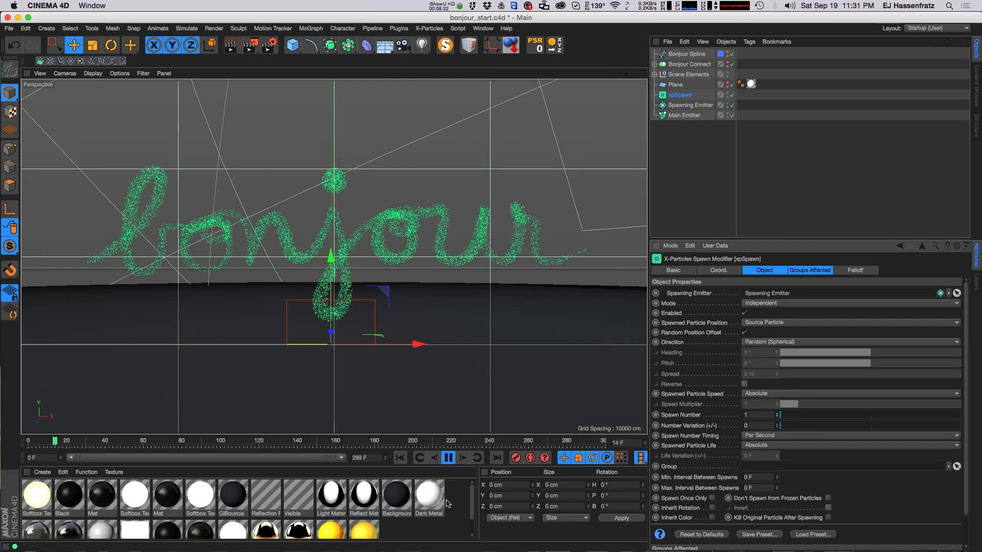
{"action": "left_click", "coordinate": [452, 458]}
Add an xpGravity modifier and place it directly above xpSpawn in the object hierarchy.
{"action": "left_click", "coordinate": [429, 28]}
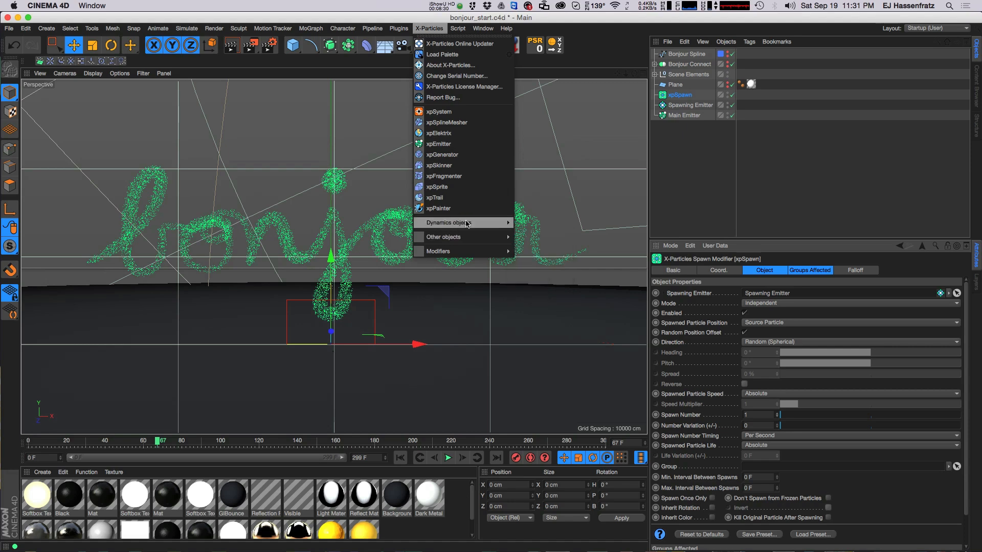
{"action": "mouse_move", "coordinate": [467, 224]}
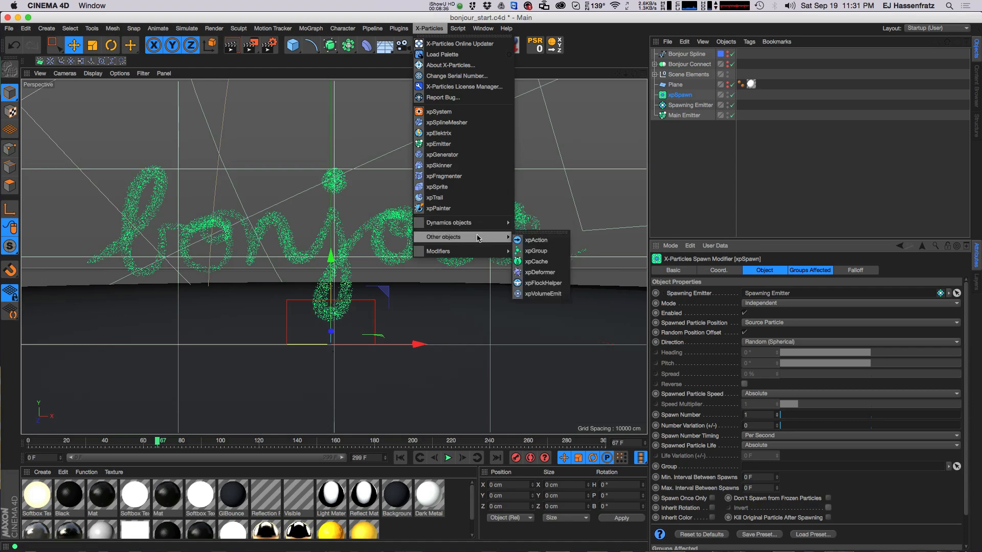
{"action": "mouse_move", "coordinate": [527, 270]}
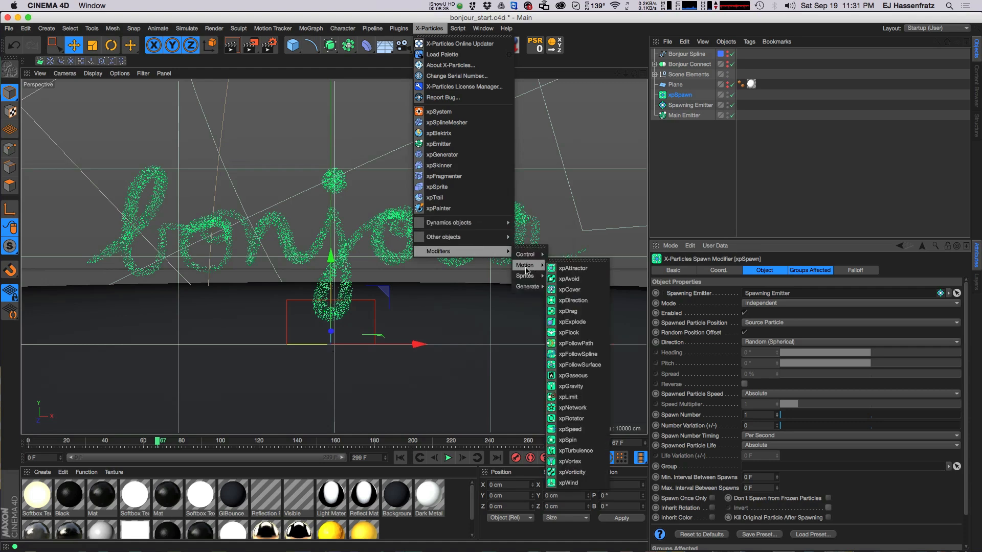
{"action": "left_click", "coordinate": [572, 386]}
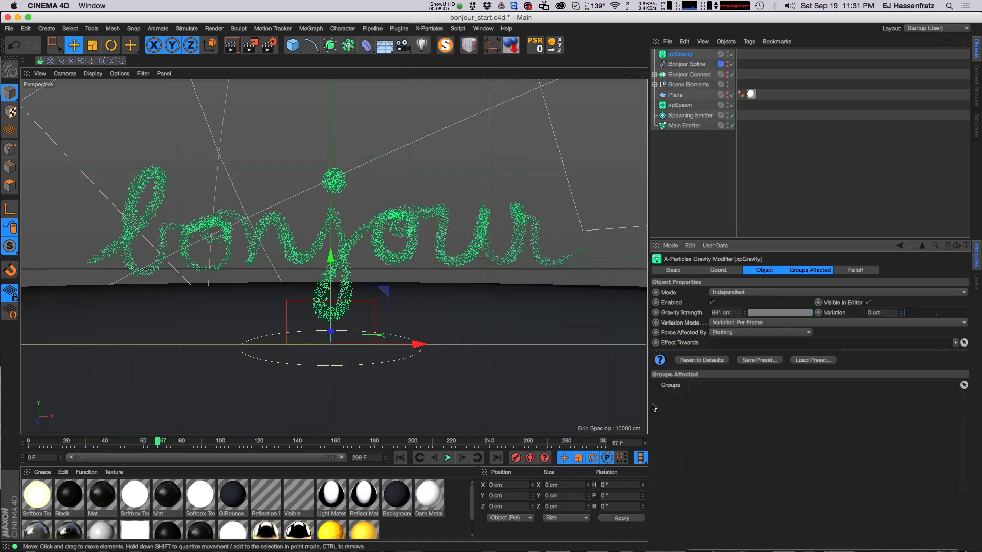
{"action": "left_click_drag", "start_coordinate": [688, 108], "coordinate": [685, 101]}
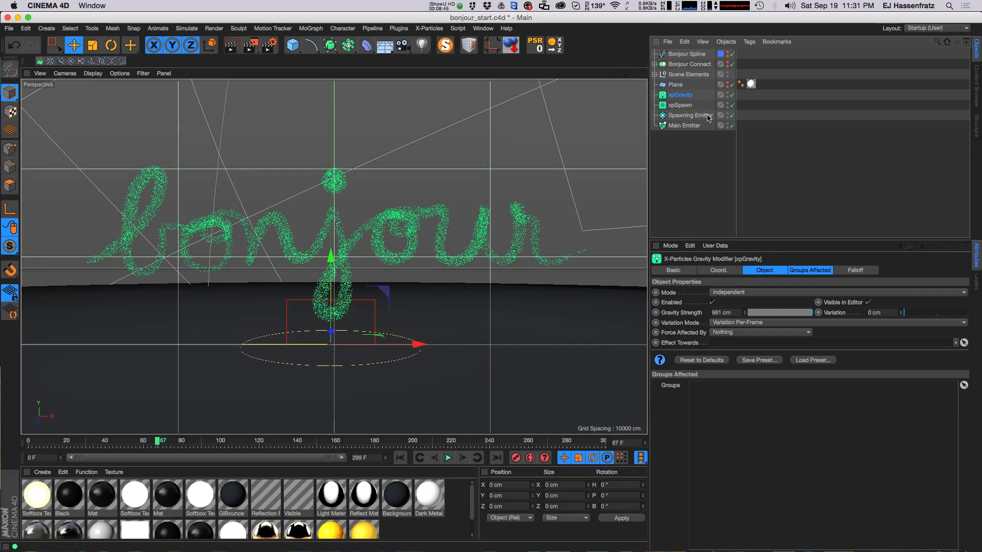
Exclude the xpGravity modifier from affecting the Main Emitter's particles.
{"action": "left_click", "coordinate": [695, 125]}
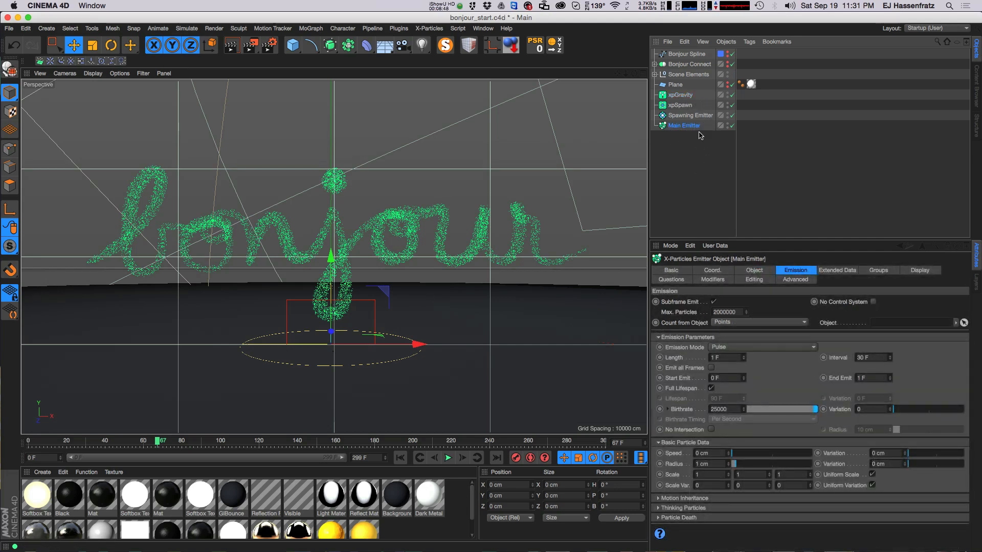
{"action": "left_click", "coordinate": [724, 280]}
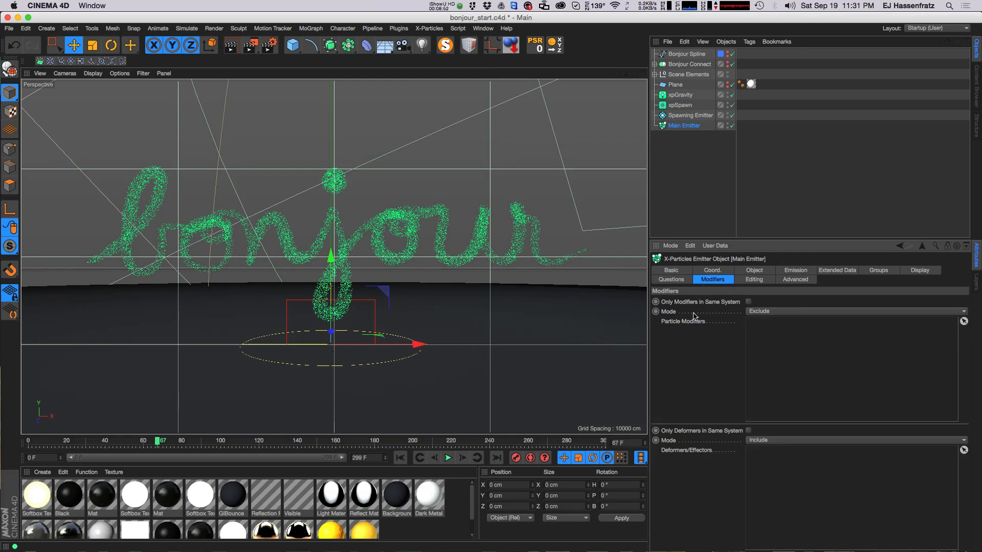
{"action": "left_click", "coordinate": [678, 96]}
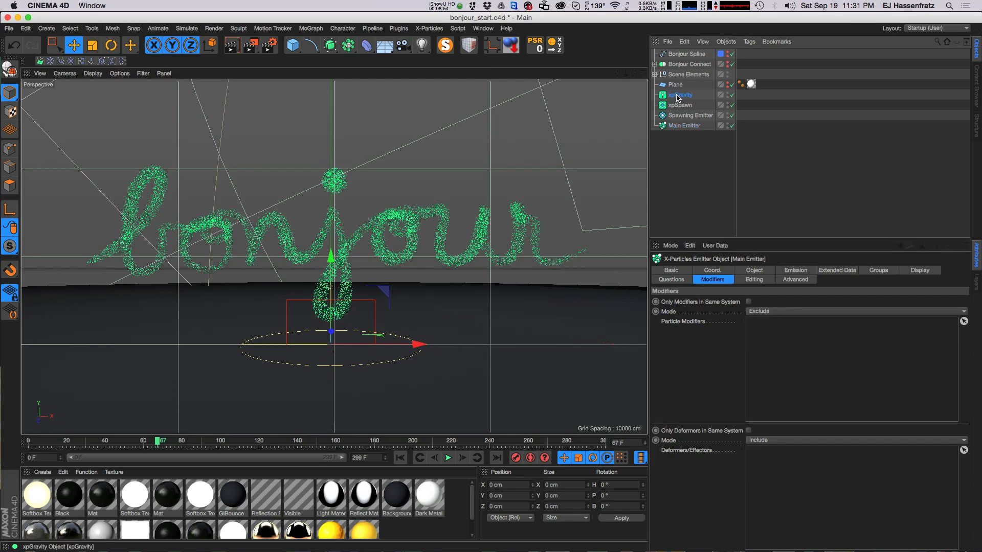
{"action": "left_click_drag", "start_coordinate": [801, 366], "coordinate": [824, 370]}
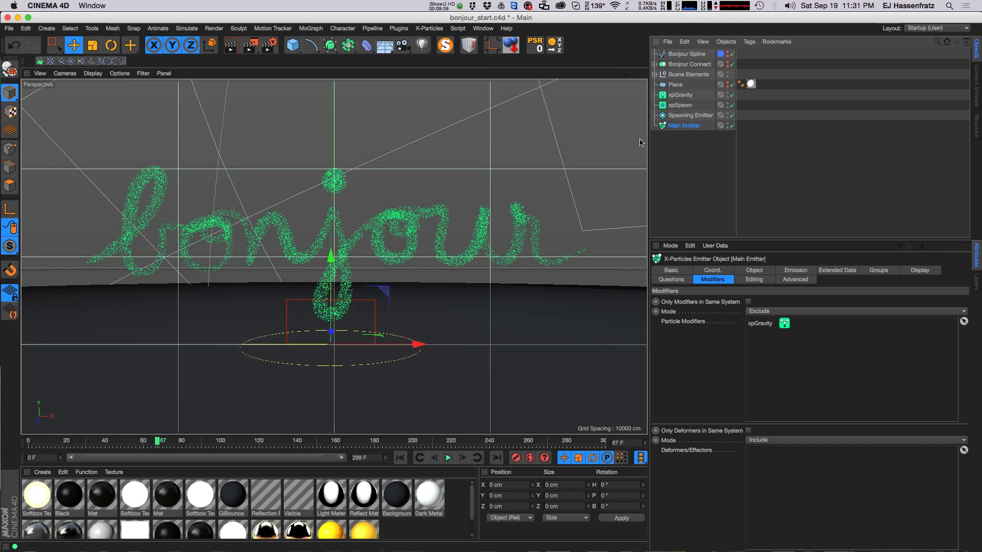
Check the Spawning Emitter's modifiers, play the simulation from frame 0, and review the xpSpawn and Main Emitter emission settings.
{"action": "left_click", "coordinate": [690, 115]}
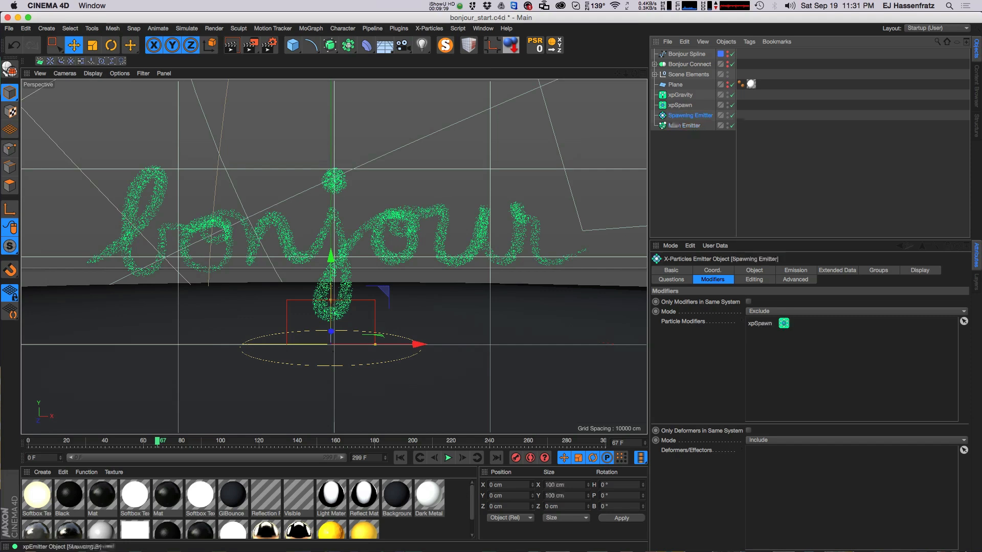
{"action": "key", "text": "Up"}
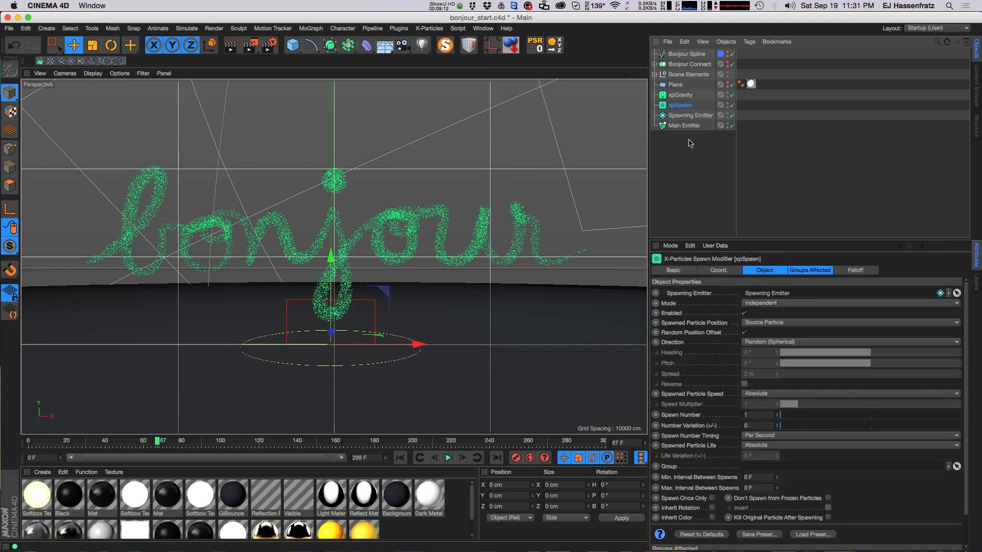
{"action": "left_click", "coordinate": [688, 116]}
{"action": "left_click", "coordinate": [400, 457]}
{"action": "left_click", "coordinate": [448, 458]}
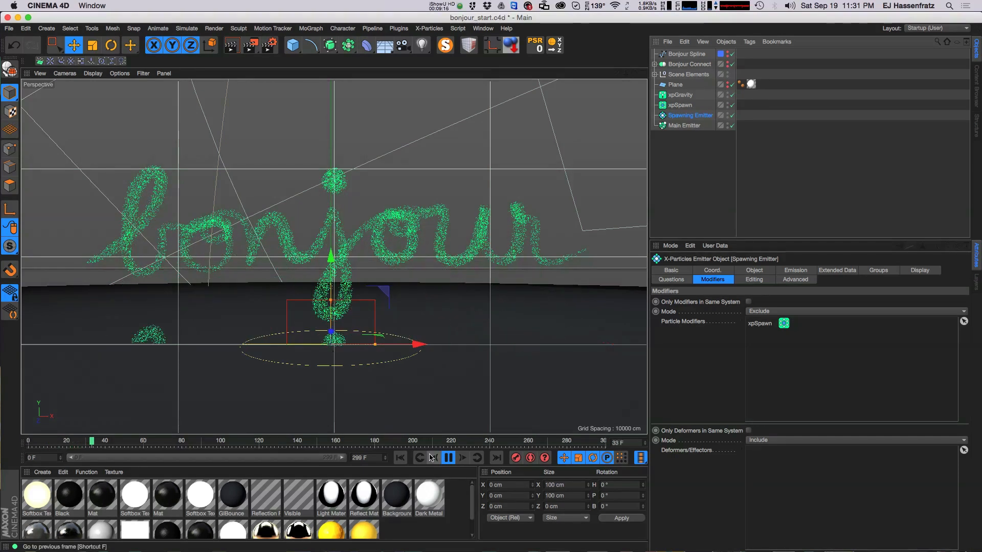
{"action": "left_click", "coordinate": [680, 105]}
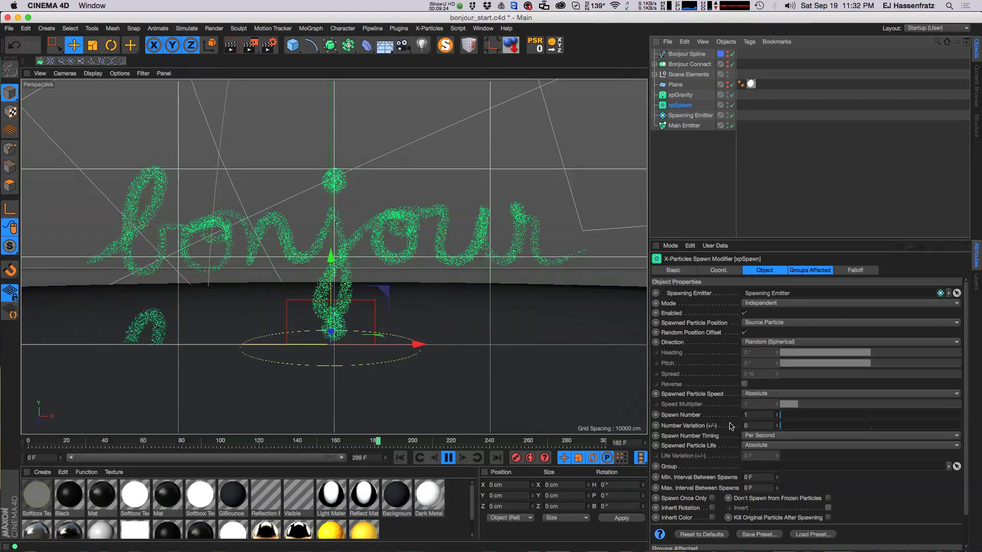
{"action": "left_click", "coordinate": [688, 126]}
{"action": "left_click", "coordinate": [795, 270]}
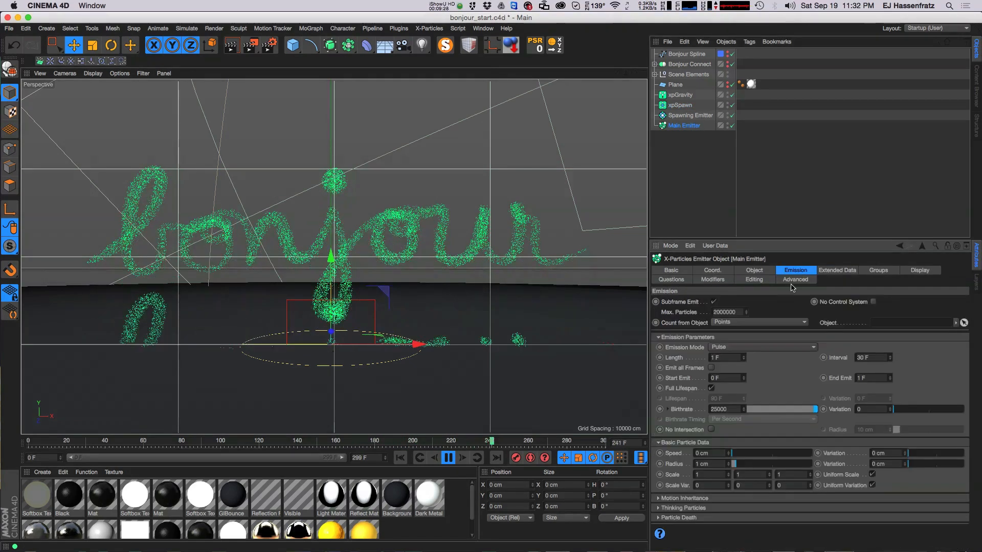
Enable Spawn Once Only and Kill Original Particle After Spawning on the xpSpawn modifier, and preview the playback from frame 0.
{"action": "left_click", "coordinate": [680, 105]}
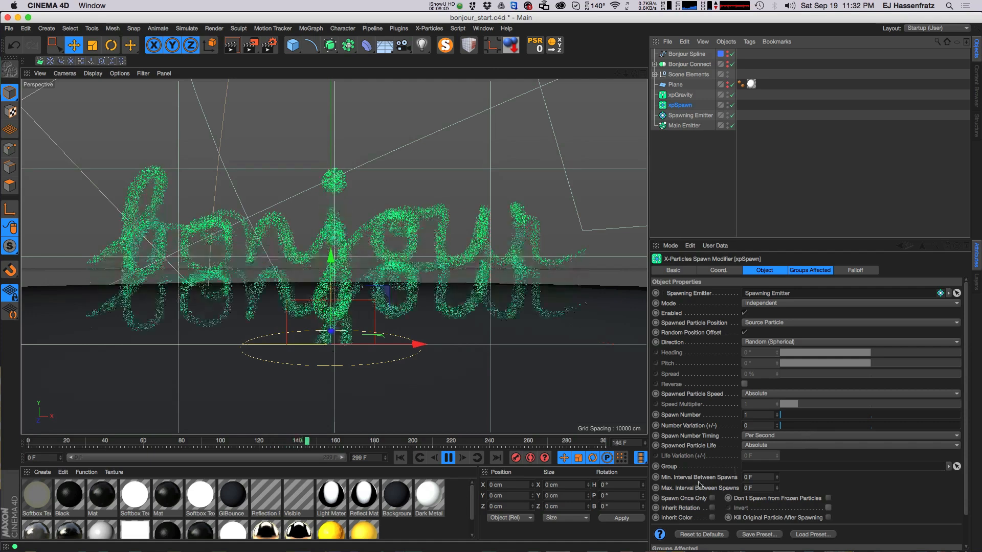
{"action": "left_click", "coordinate": [713, 499]}
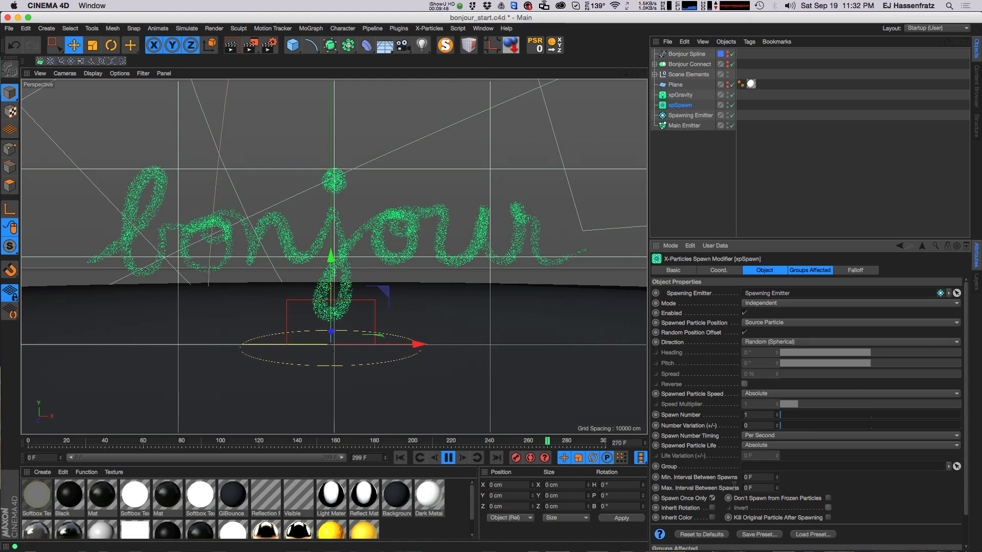
{"action": "left_click", "coordinate": [449, 458]}
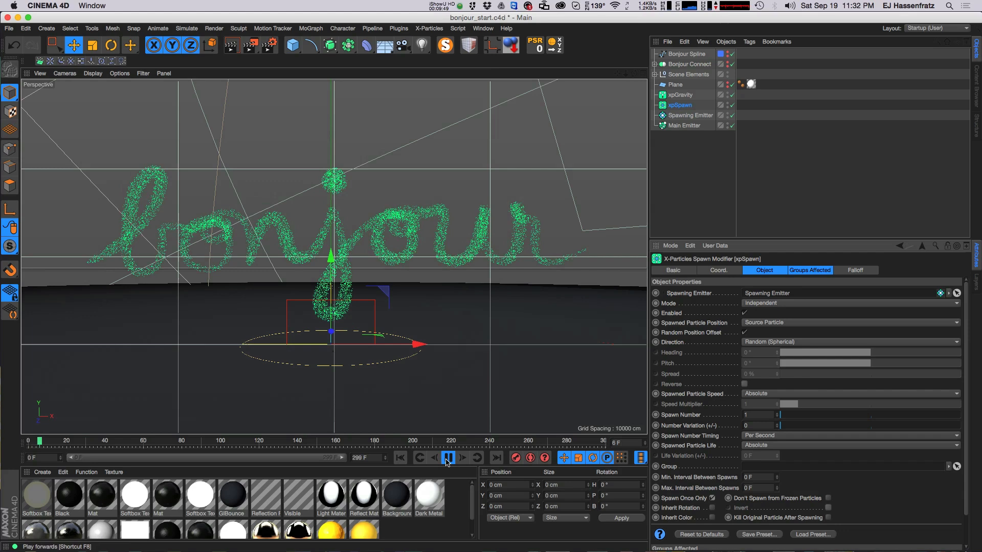
{"action": "left_click", "coordinate": [400, 458]}
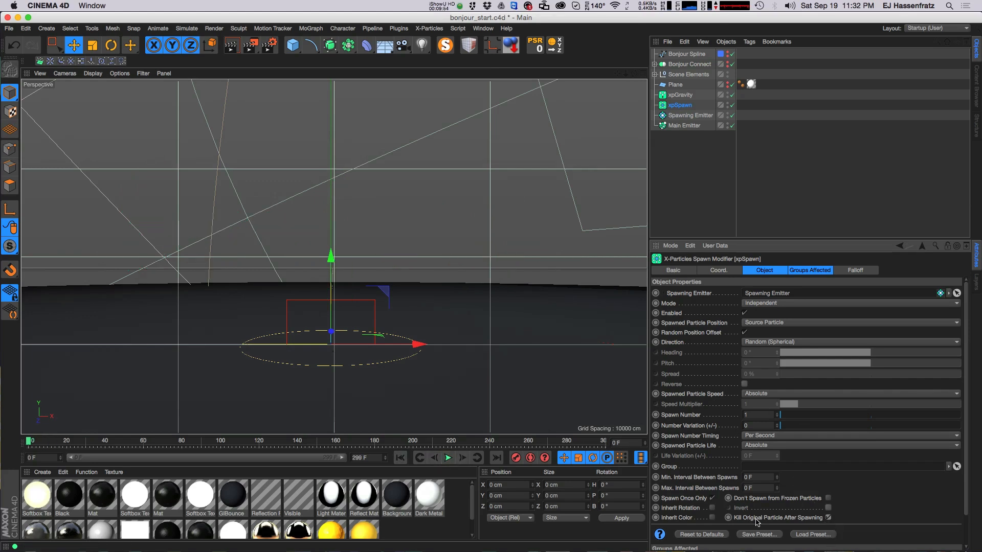
{"action": "left_click", "coordinate": [449, 458]}
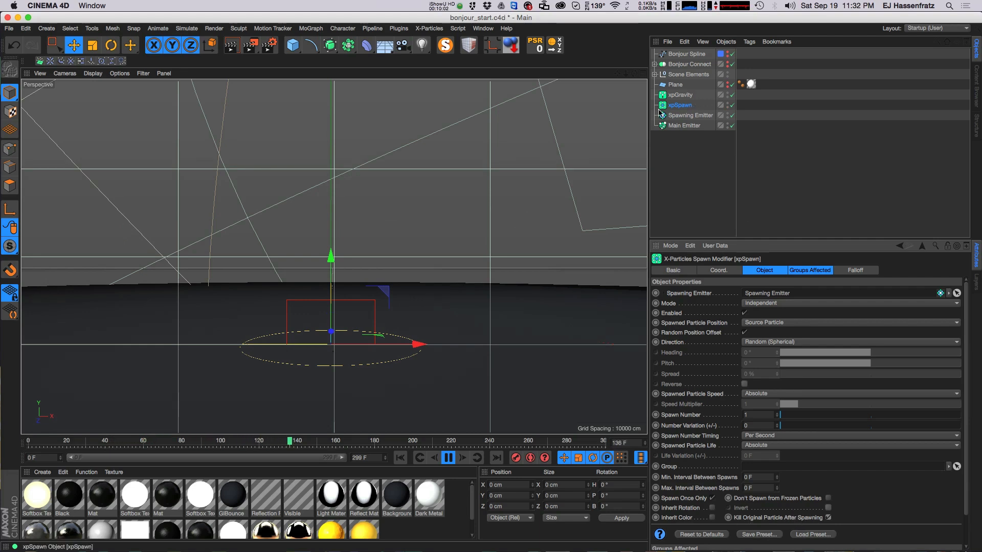
{"action": "left_click", "coordinate": [400, 458]}
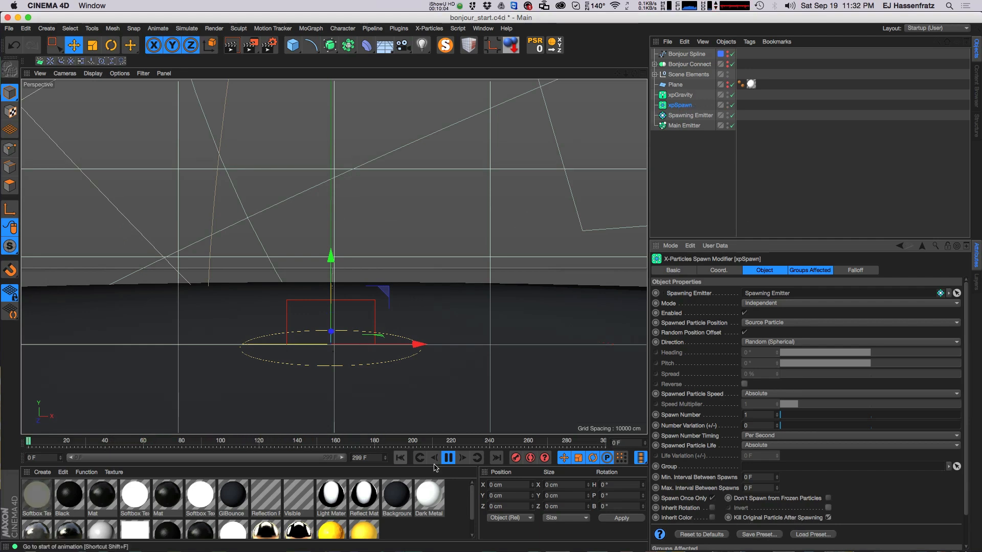
{"action": "left_click", "coordinate": [448, 458]}
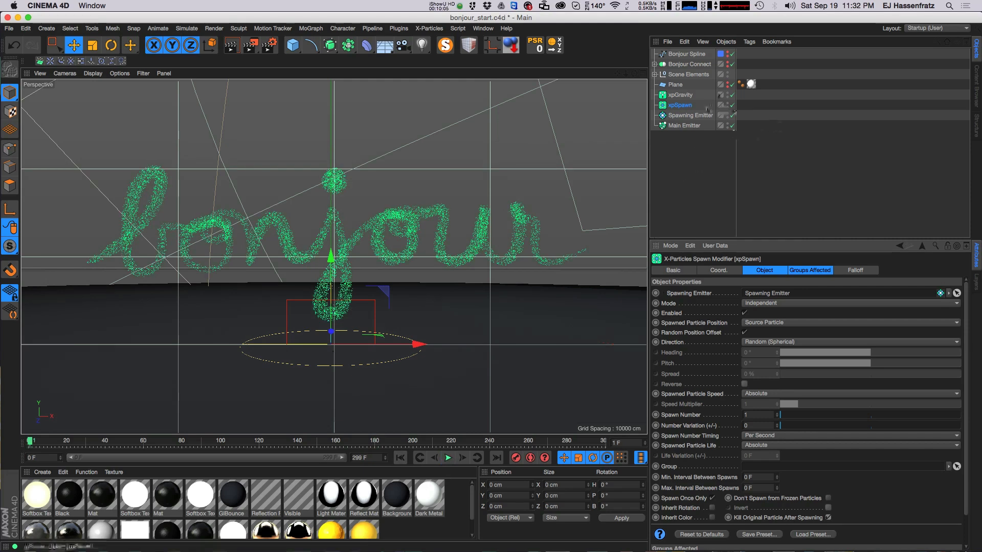
Identify the floor Plane by briefly showing it in the viewport, and add an xpCollider tag to it.
{"action": "left_click", "coordinate": [677, 86]}
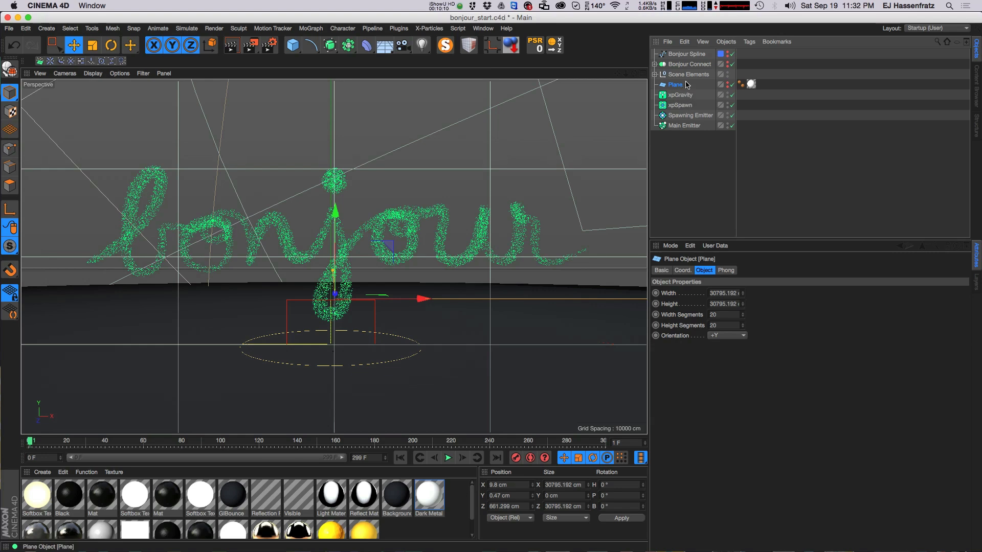
{"action": "left_click", "coordinate": [729, 83]}
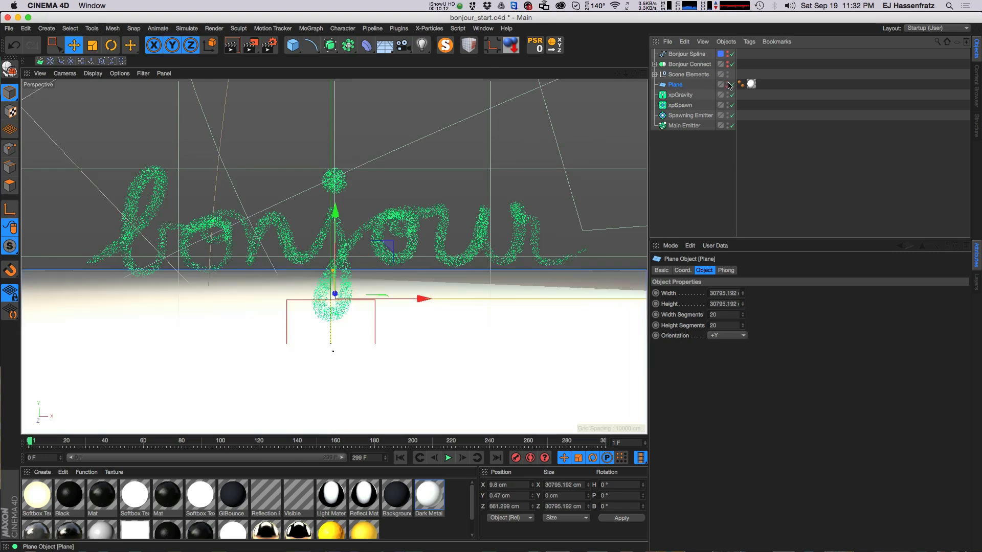
{"action": "left_click", "coordinate": [729, 84]}
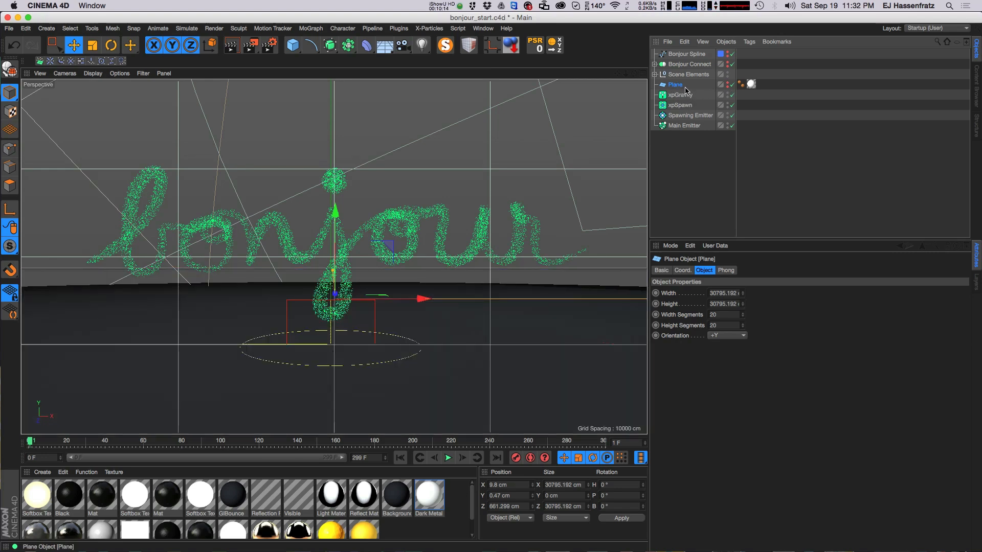
{"action": "right_click", "coordinate": [685, 88]}
{"action": "mouse_move", "coordinate": [709, 201]}
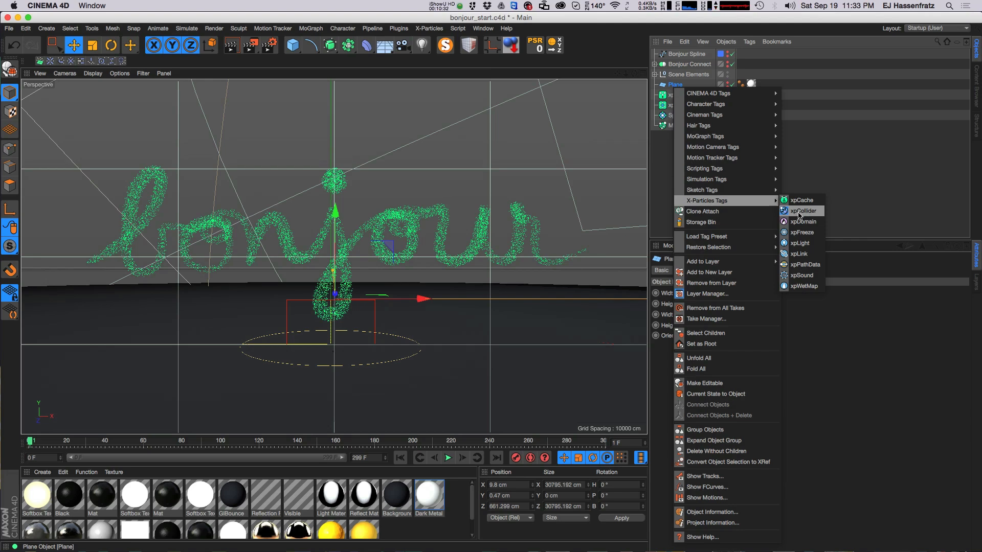
{"action": "left_click", "coordinate": [802, 215]}
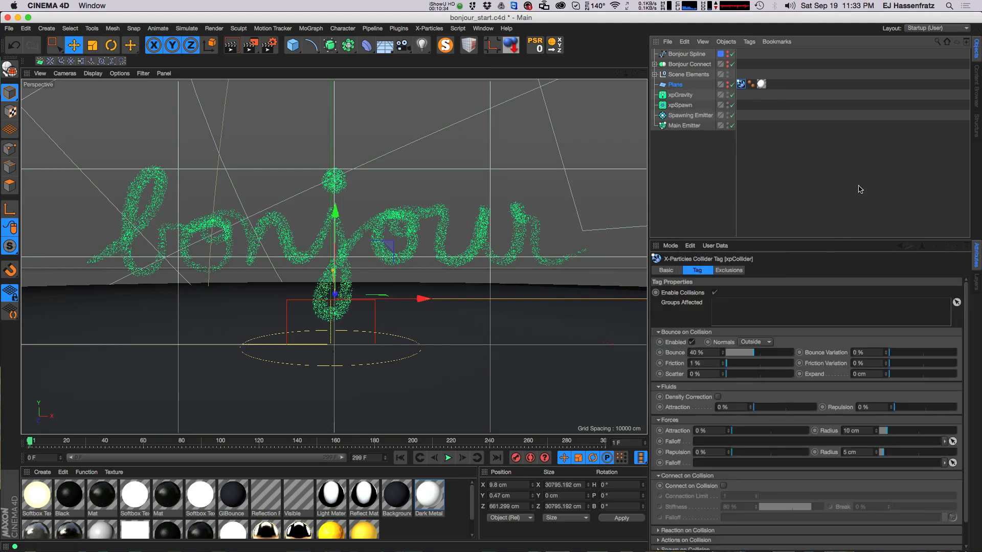
Play the simulation from frame 0 to check the particles' collision with the floor plane, and return to frame 0.
{"action": "left_click", "coordinate": [401, 458]}
{"action": "left_click", "coordinate": [448, 458]}
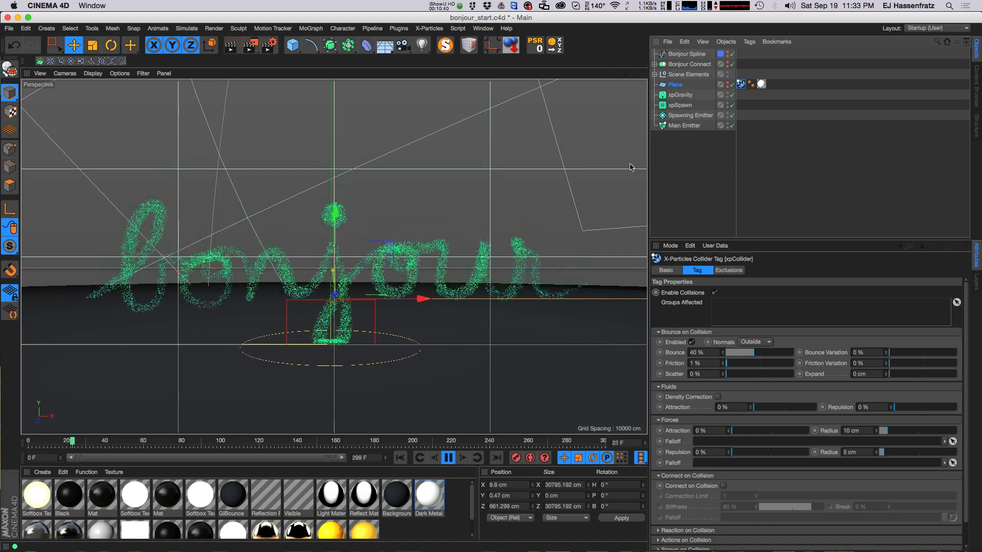
{"action": "left_click", "coordinate": [448, 458]}
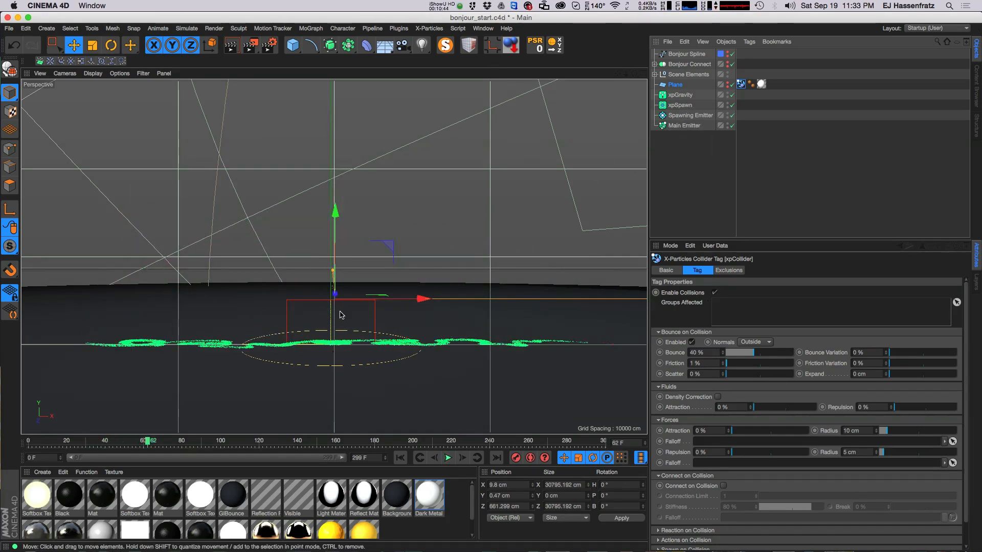
{"action": "key", "text": "shift+f"}
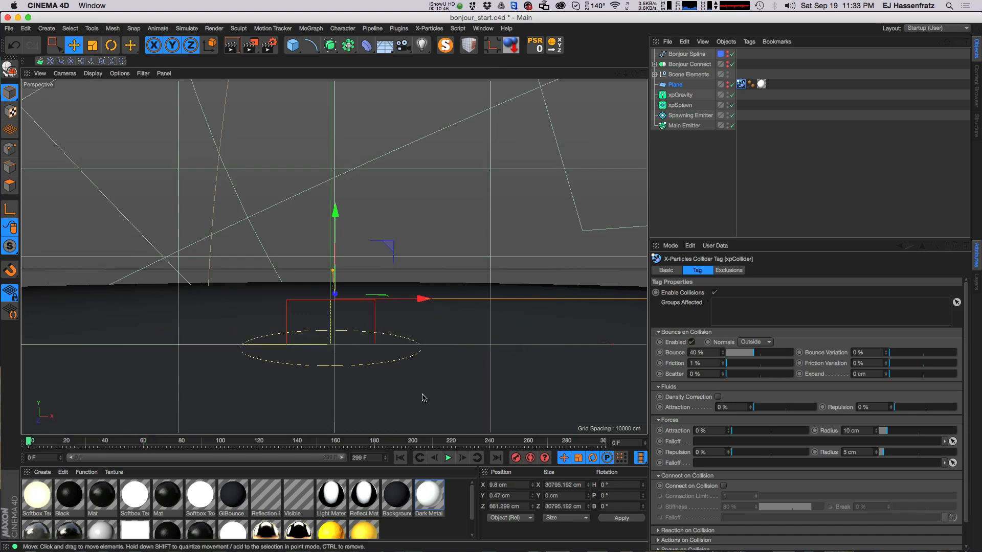
{"action": "left_click", "coordinate": [448, 458]}
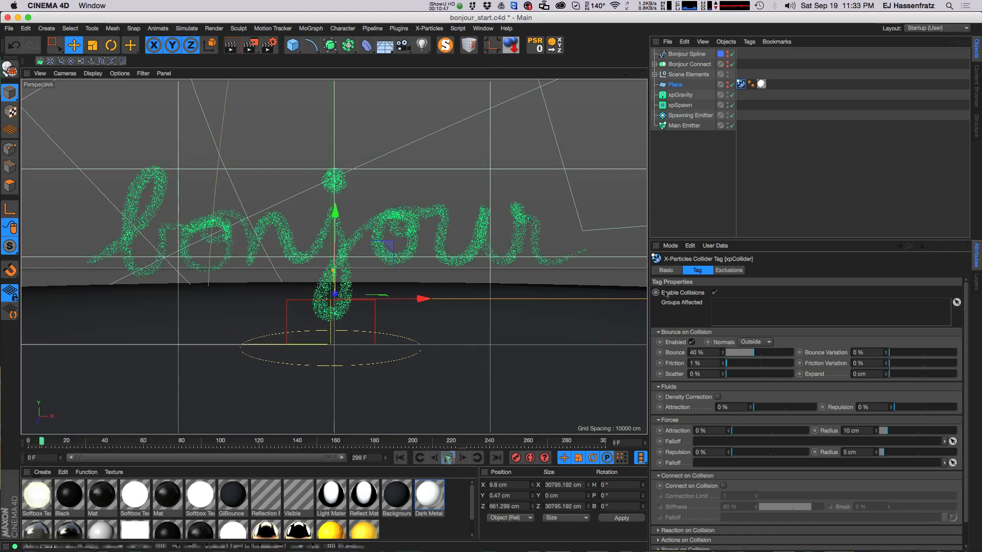
{"action": "left_click", "coordinate": [681, 104]}
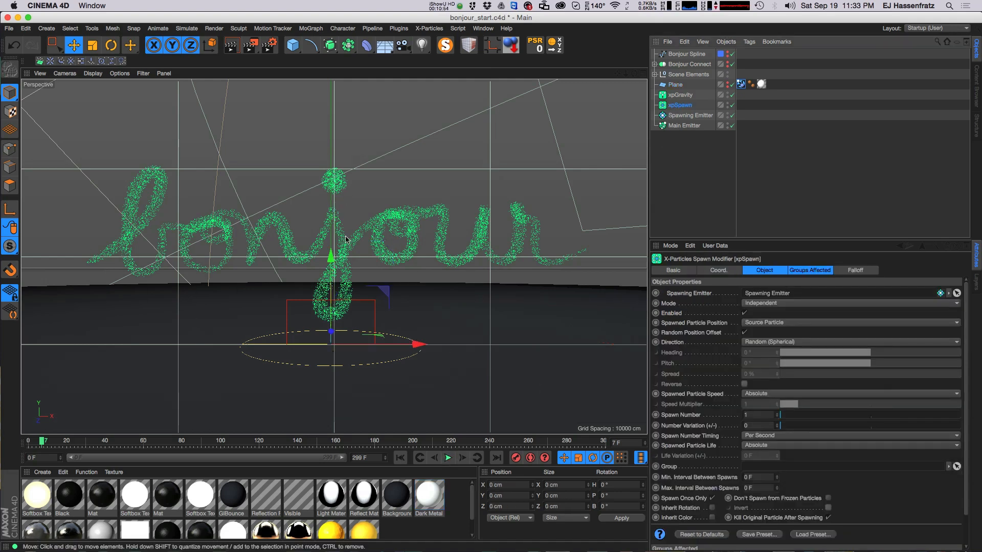
{"action": "left_click", "coordinate": [448, 458]}
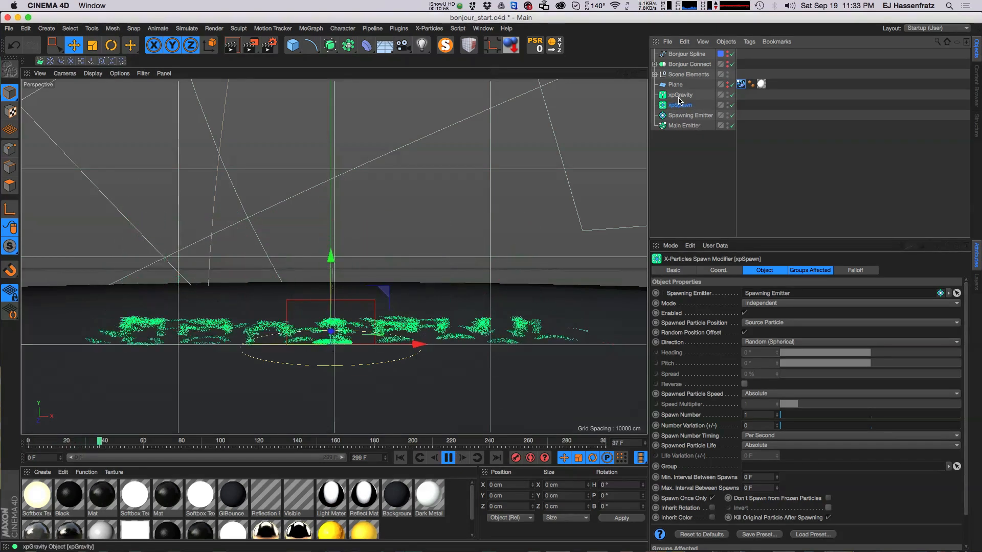
{"action": "left_click", "coordinate": [448, 458]}
{"action": "left_click", "coordinate": [400, 458]}
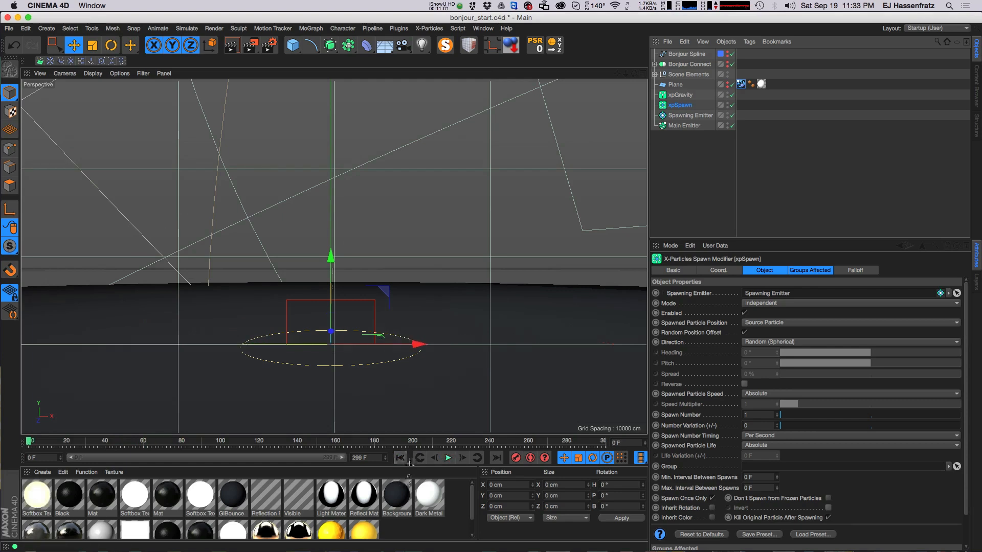
Set the xpSpawn modifier's falloff shape to Sphere.
{"action": "left_click", "coordinate": [739, 85]}
{"action": "left_click", "coordinate": [681, 104]}
{"action": "left_click", "coordinate": [671, 116]}
{"action": "left_click", "coordinate": [681, 106]}
{"action": "left_click", "coordinate": [872, 272]}
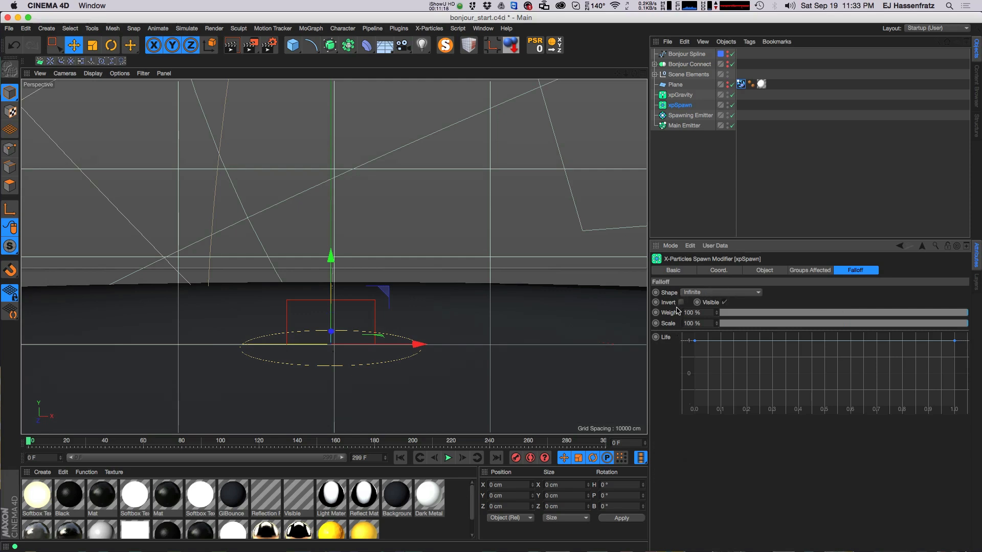
{"action": "left_click", "coordinate": [729, 293]}
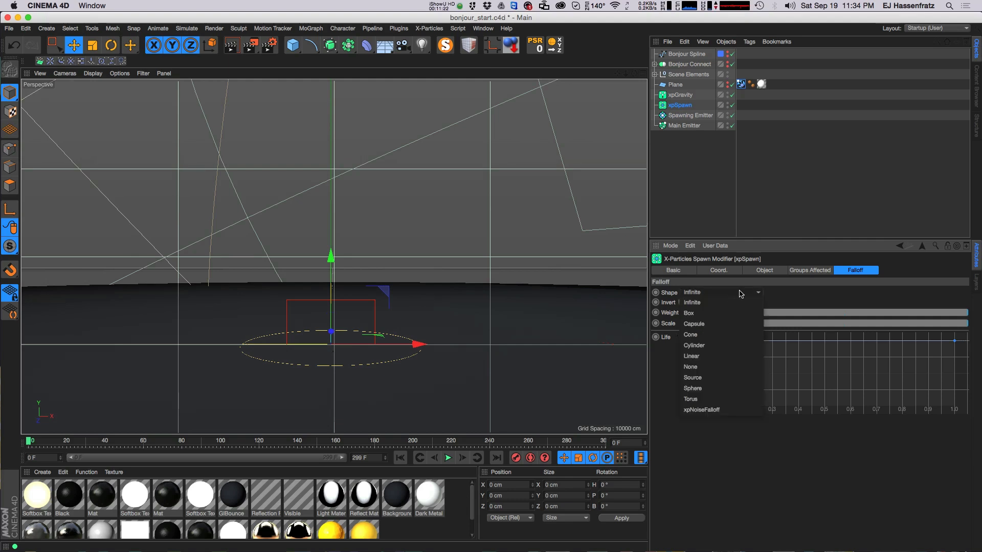
{"action": "left_click", "coordinate": [751, 388]}
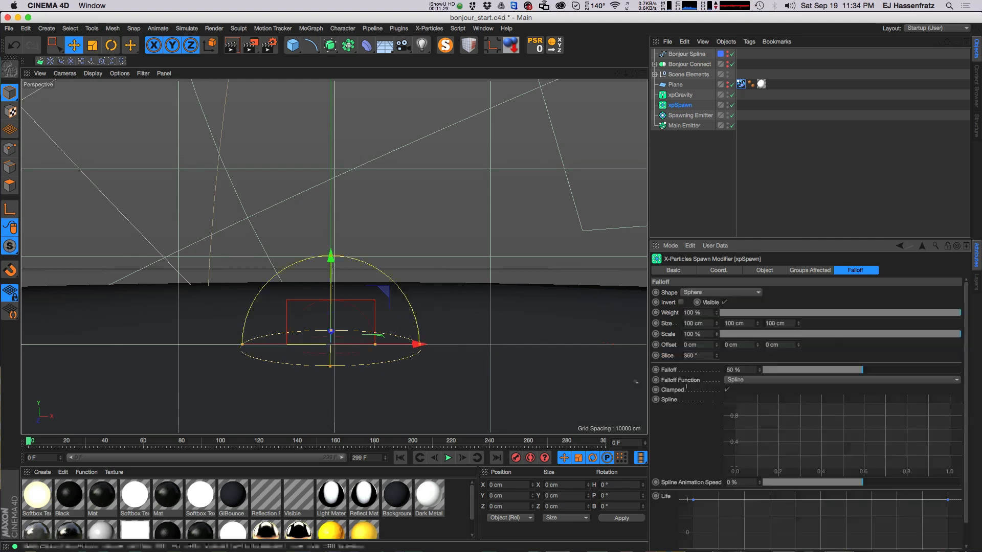
Play the simulation while moving the spherical falloff around the middle of the lettering to test where particles spawn, and stop playback.
{"action": "left_click_drag", "start_coordinate": [399, 294], "coordinate": [382, 256]}
{"action": "left_click", "coordinate": [448, 458]}
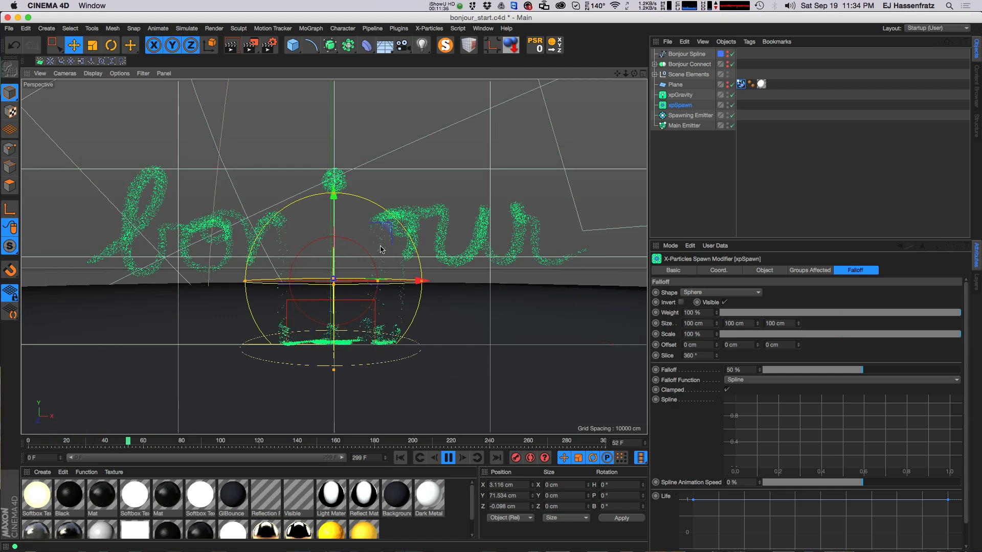
{"action": "left_click_drag", "start_coordinate": [404, 242], "coordinate": [393, 271]}
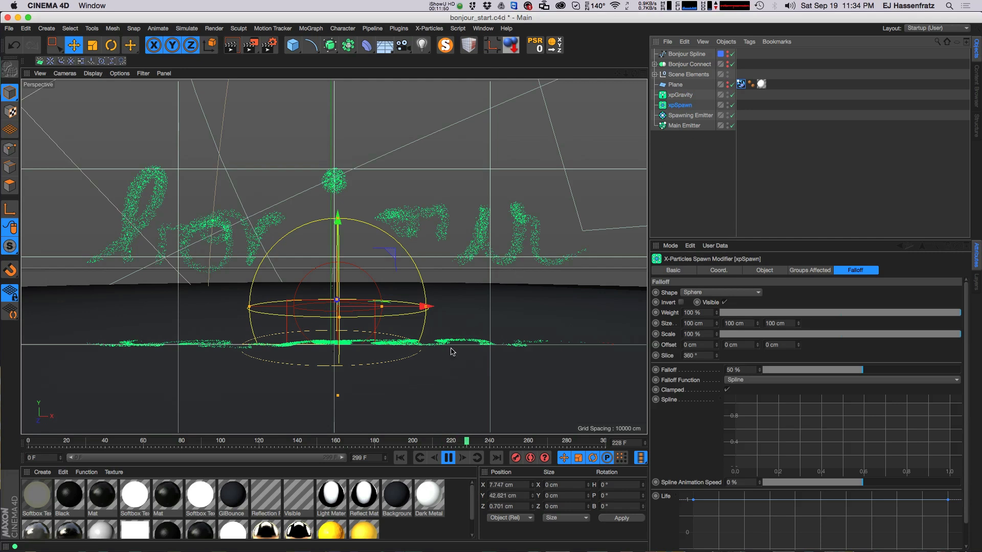
{"action": "left_click", "coordinate": [449, 458]}
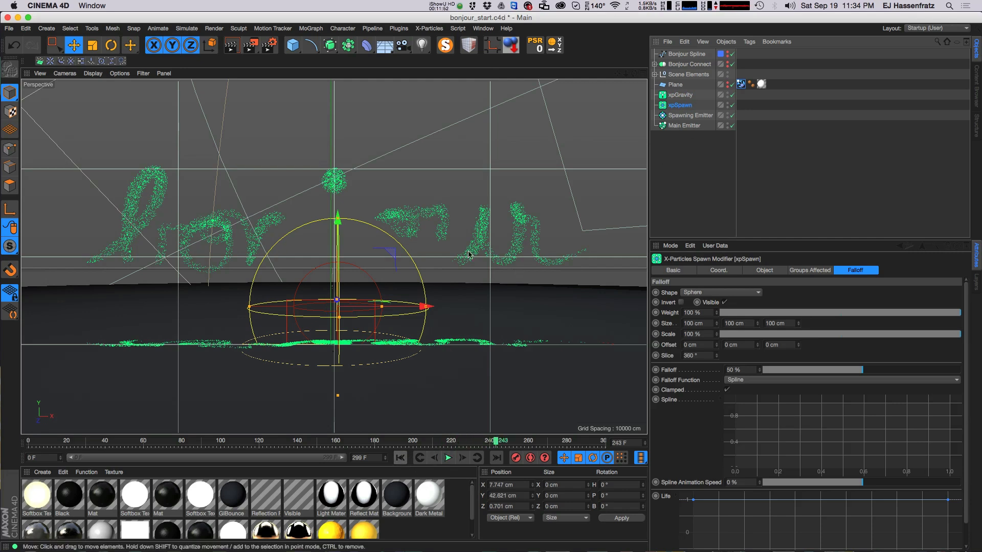
Disable Kill Original Particle After Spawning on xpSpawn, and play from frame 0 while moving the falloff sphere across the lettering.
{"action": "left_click", "coordinate": [756, 269]}
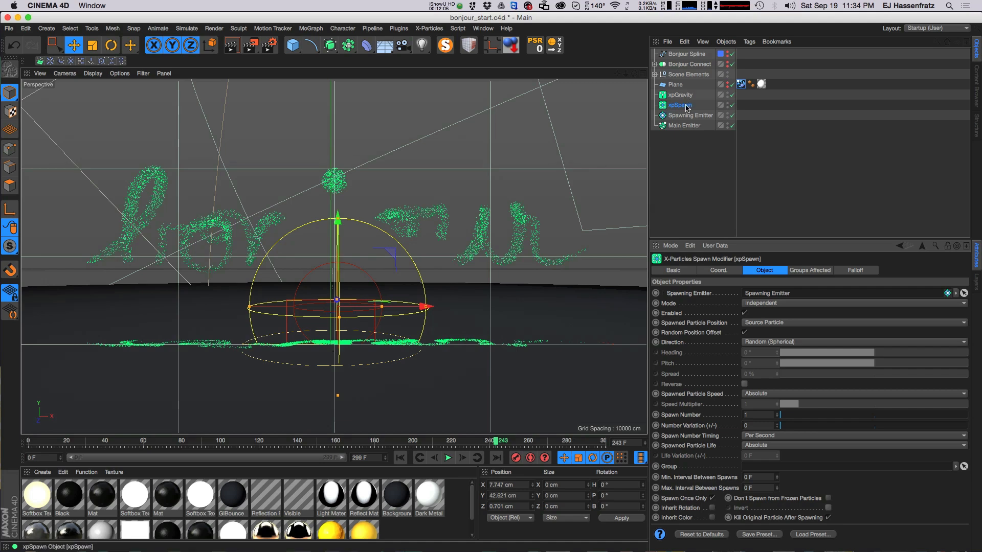
{"action": "left_click", "coordinate": [400, 458]}
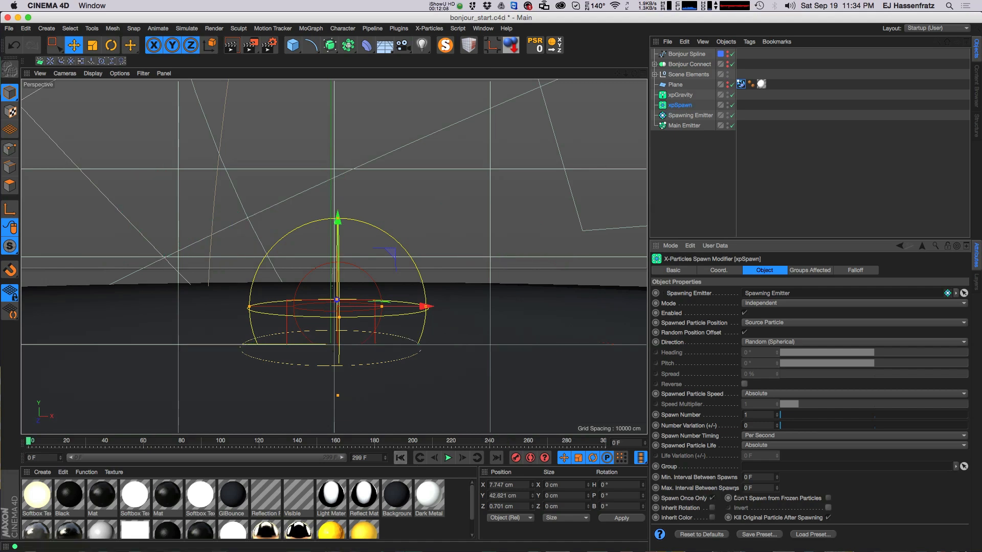
{"action": "left_click", "coordinate": [828, 518]}
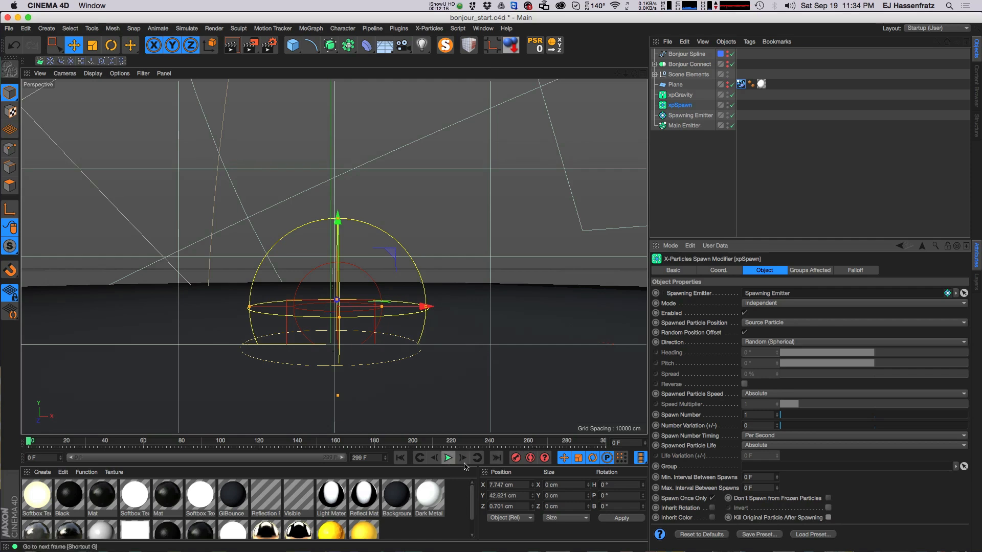
{"action": "left_click", "coordinate": [448, 457]}
{"action": "left_click_drag", "start_coordinate": [335, 256], "coordinate": [284, 273]}
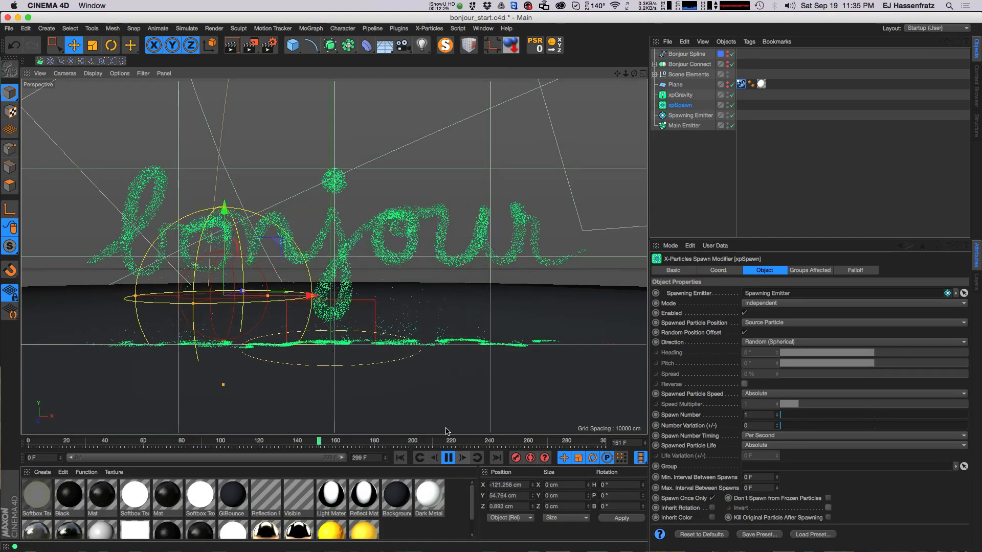
Restart playback and stop at frame 11, and move and shrink the falloff sphere to sit just under the second "o".
{"action": "left_click", "coordinate": [400, 458]}
{"action": "left_click", "coordinate": [449, 460]}
{"action": "left_click_drag", "start_coordinate": [316, 295], "coordinate": [429, 253]}
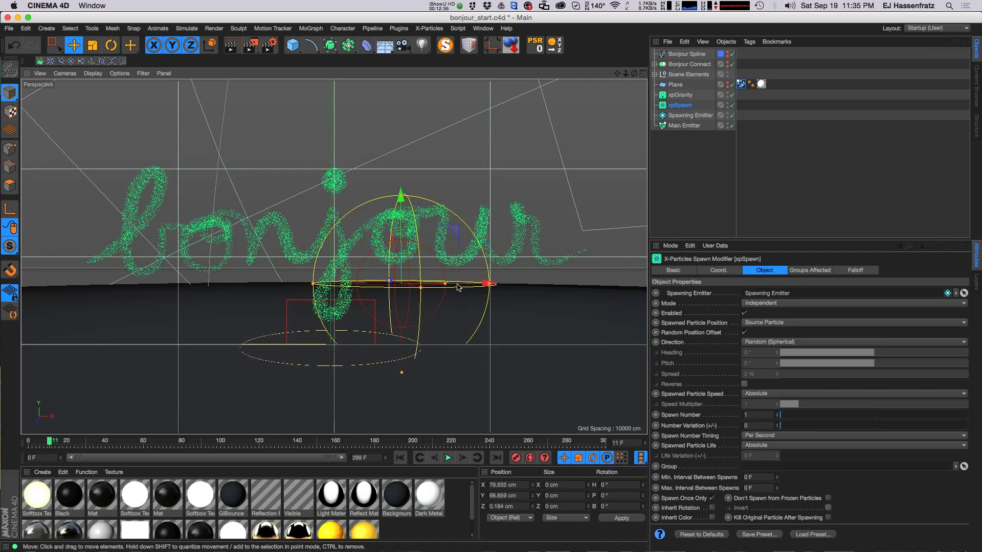
{"action": "mouse_move", "coordinate": [488, 284]}
{"action": "left_mouse_down"}
{"action": "mouse_move", "coordinate": [452, 286]}
{"action": "mouse_move", "coordinate": [471, 285]}
{"action": "left_mouse_up"}
{"action": "left_click_drag", "start_coordinate": [401, 195], "coordinate": [401, 246]}
{"action": "left_click_drag", "start_coordinate": [473, 284], "coordinate": [424, 284]}
{"action": "left_click_drag", "start_coordinate": [400, 289], "coordinate": [404, 283]}
Render the viewport to check how the unskinned particles render.
{"action": "left_click", "coordinate": [231, 46]}
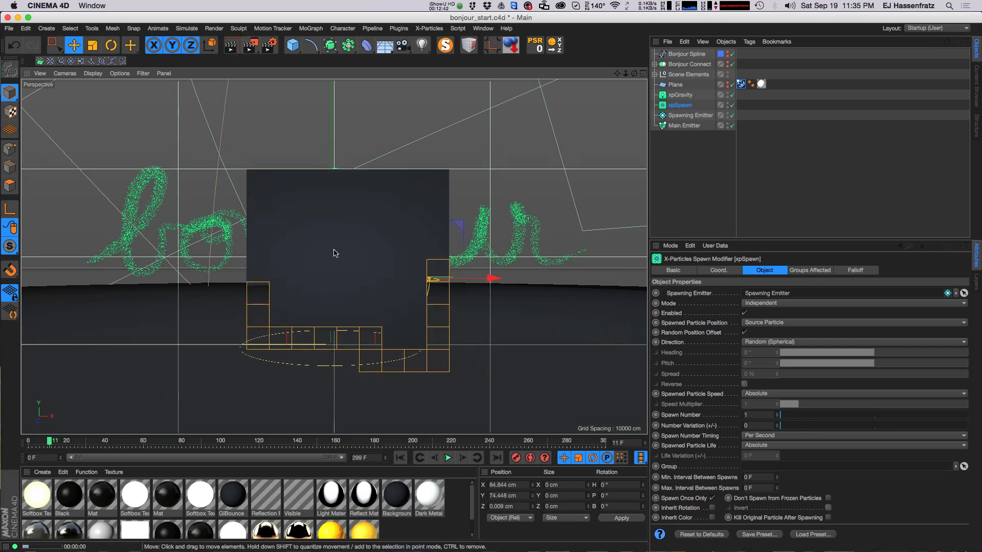
{"action": "left_click", "coordinate": [400, 459]}
{"action": "left_click", "coordinate": [448, 458]}
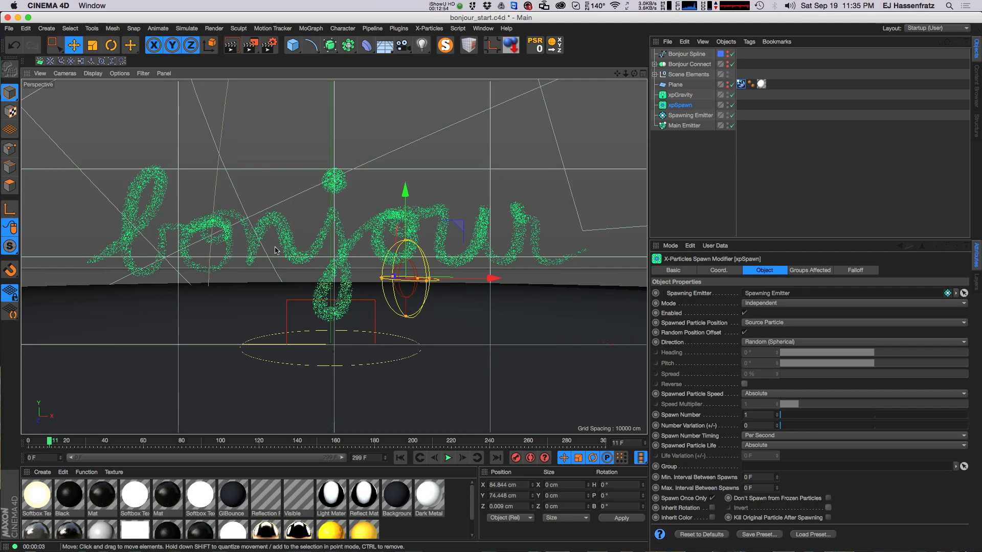
Add an xpSkinner object, place it below Plane in the hierarchy, and assign the Main Emitter and Spawning Emitter as its sources.
{"action": "left_click", "coordinate": [426, 29]}
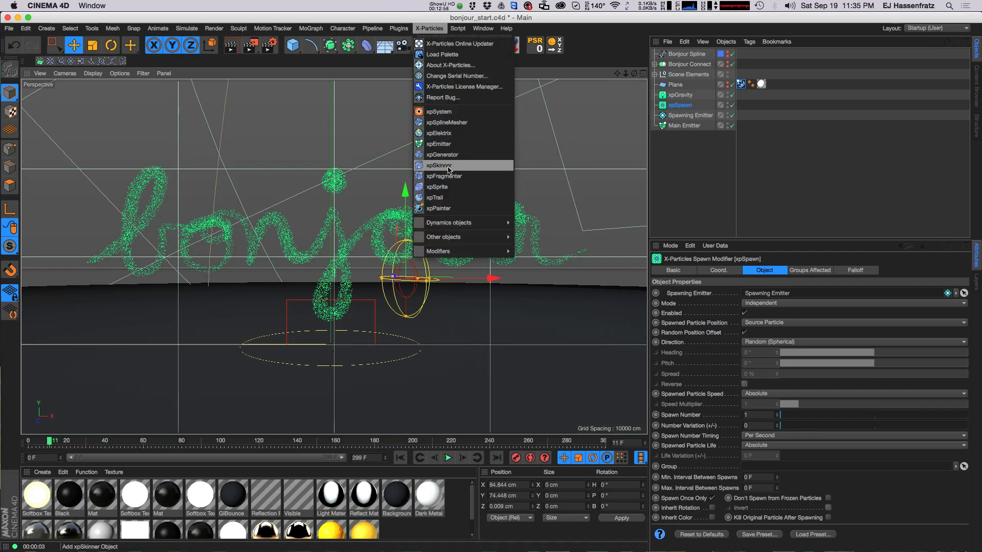
{"action": "left_click", "coordinate": [431, 166]}
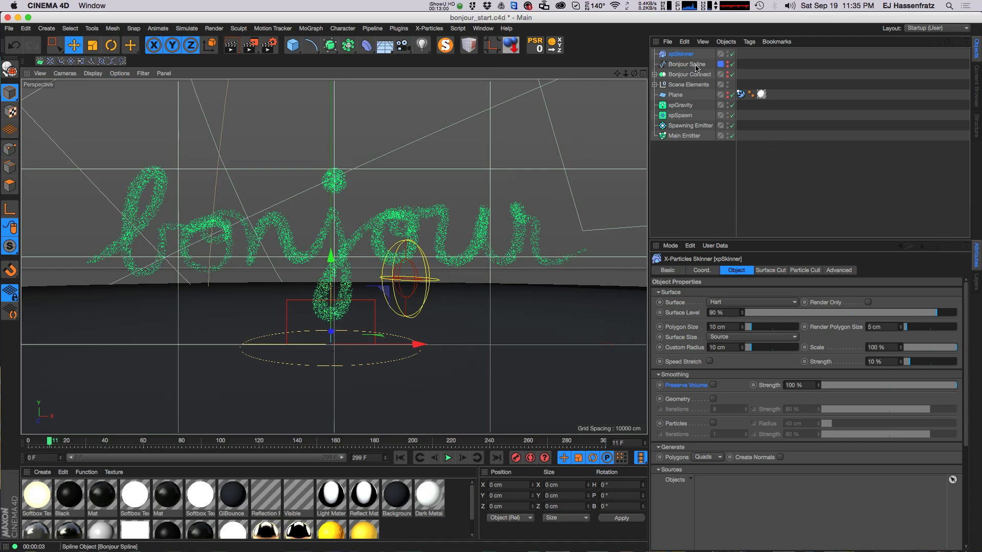
{"action": "left_click_drag", "start_coordinate": [686, 74], "coordinate": [674, 103]}
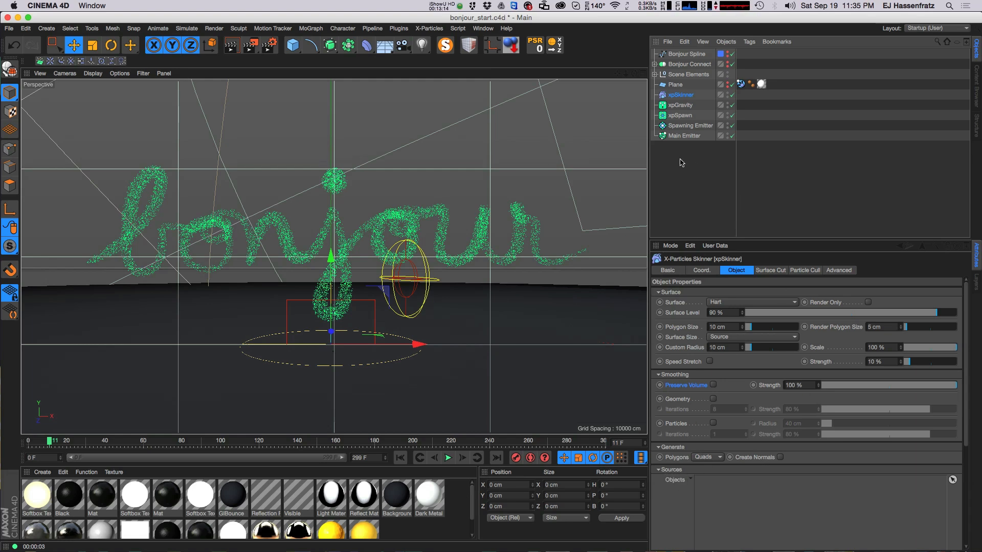
{"action": "left_click_drag", "start_coordinate": [678, 138], "coordinate": [726, 489]}
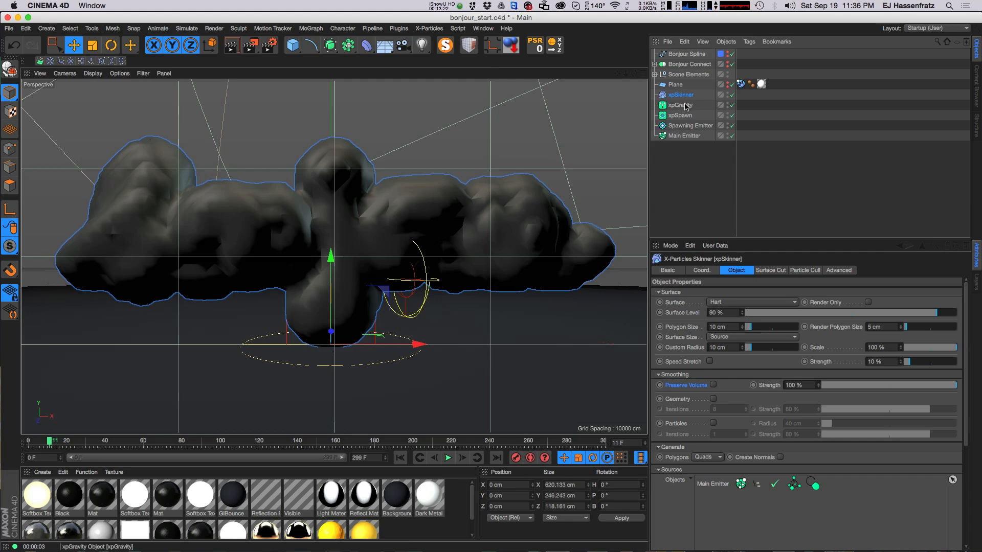
{"action": "left_click_drag", "start_coordinate": [691, 125], "coordinate": [705, 481]}
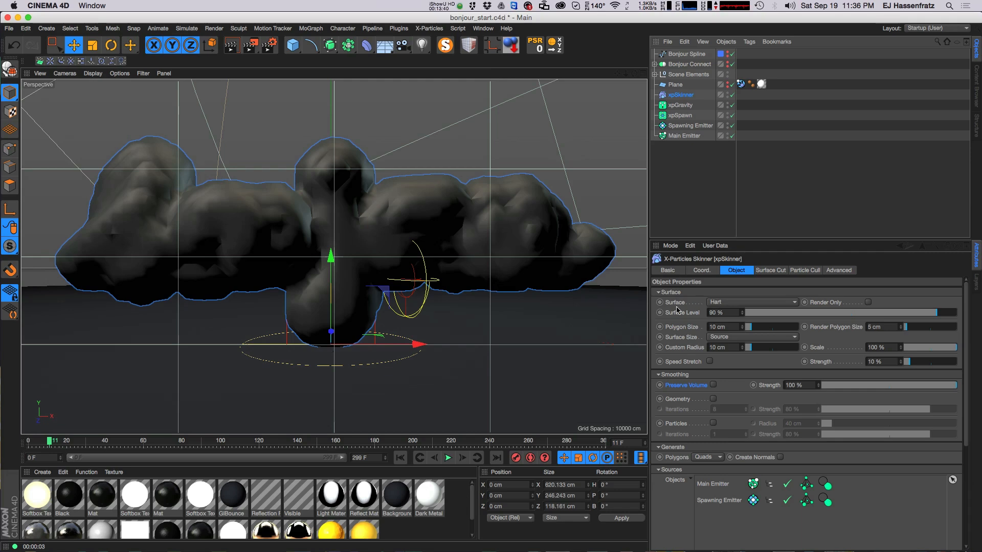
Set the xpSkinner surface to Zhu-Bridson with 100% surface level, 5 cm polygon size and 5 cm custom radius.
{"action": "left_click", "coordinate": [754, 305]}
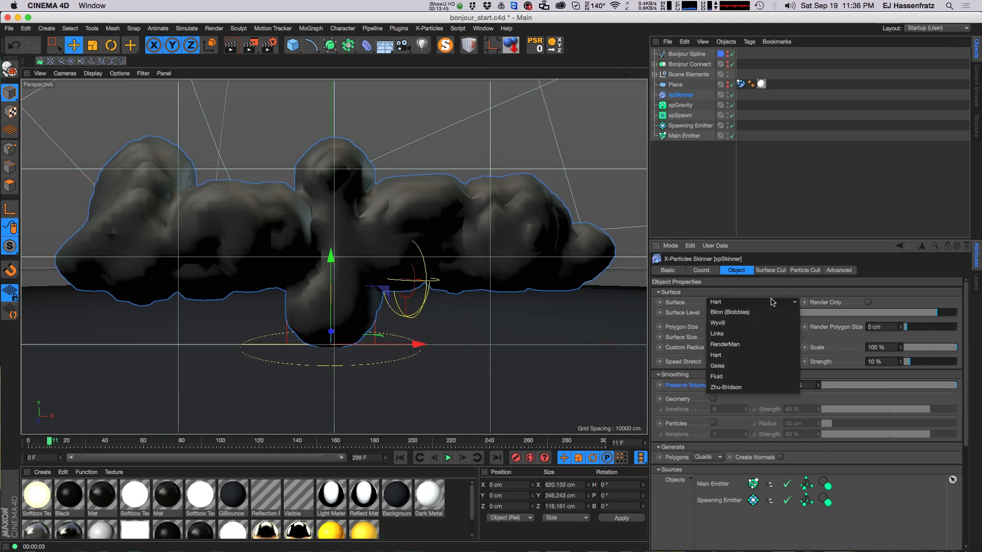
{"action": "left_click", "coordinate": [752, 388]}
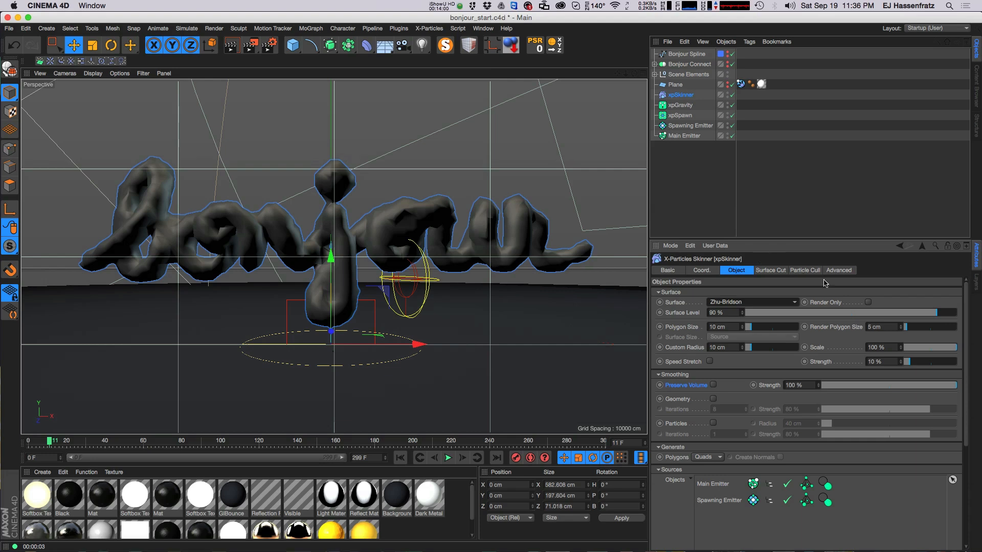
{"action": "left_click", "coordinate": [942, 313]}
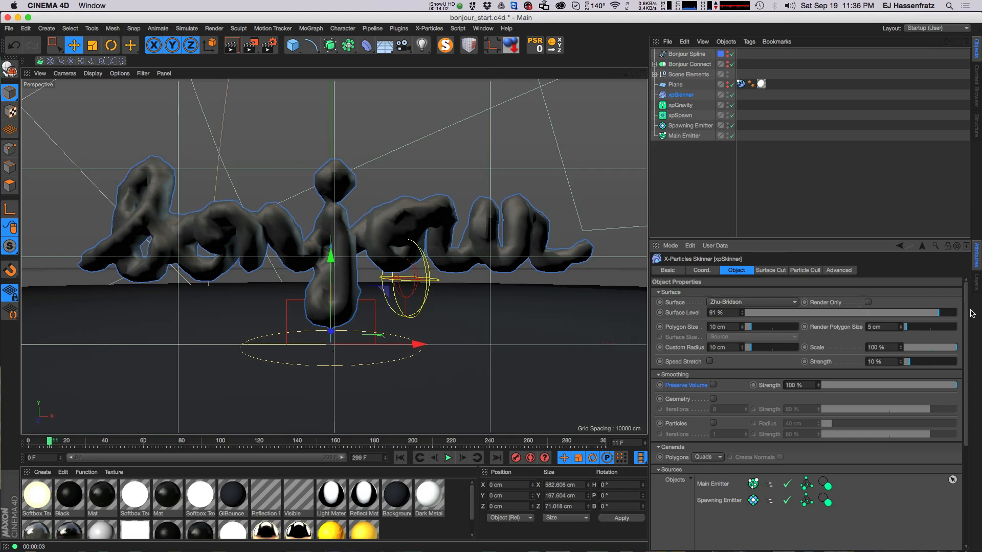
{"action": "left_click_drag", "start_coordinate": [742, 329], "coordinate": [743, 331]}
{"action": "left_click", "coordinate": [743, 329]}
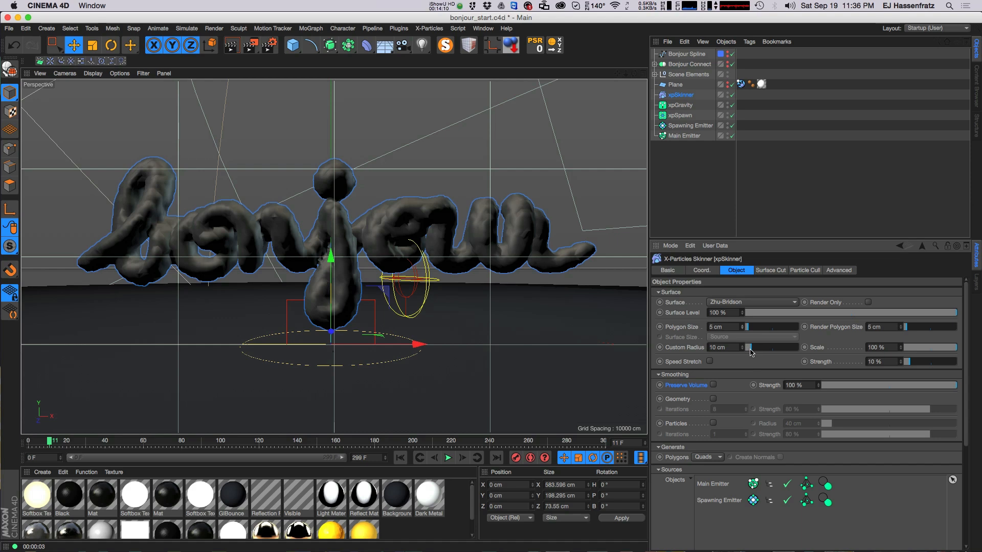
{"action": "left_click_drag", "start_coordinate": [751, 352], "coordinate": [747, 351]}
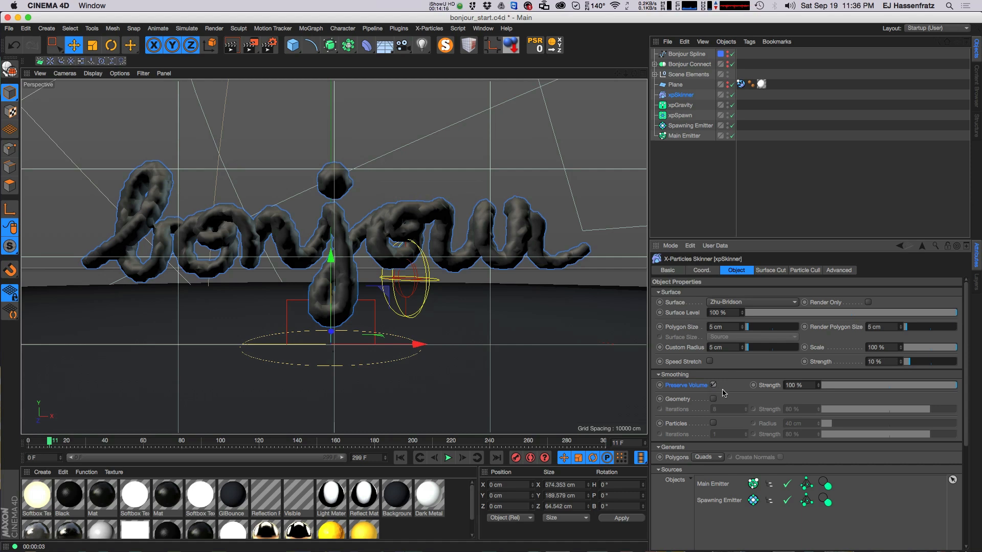
Set the xpSkinner smoothing to Preserve Volume at 19% strength and Geometry at 100% strength.
{"action": "left_click_drag", "start_coordinate": [925, 387], "coordinate": [855, 384]}
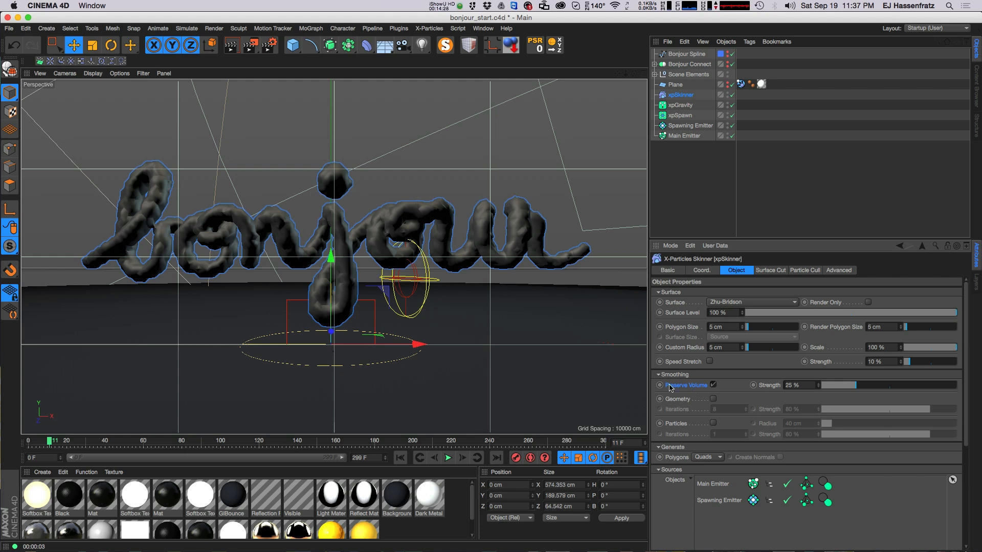
{"action": "left_click", "coordinate": [713, 399]}
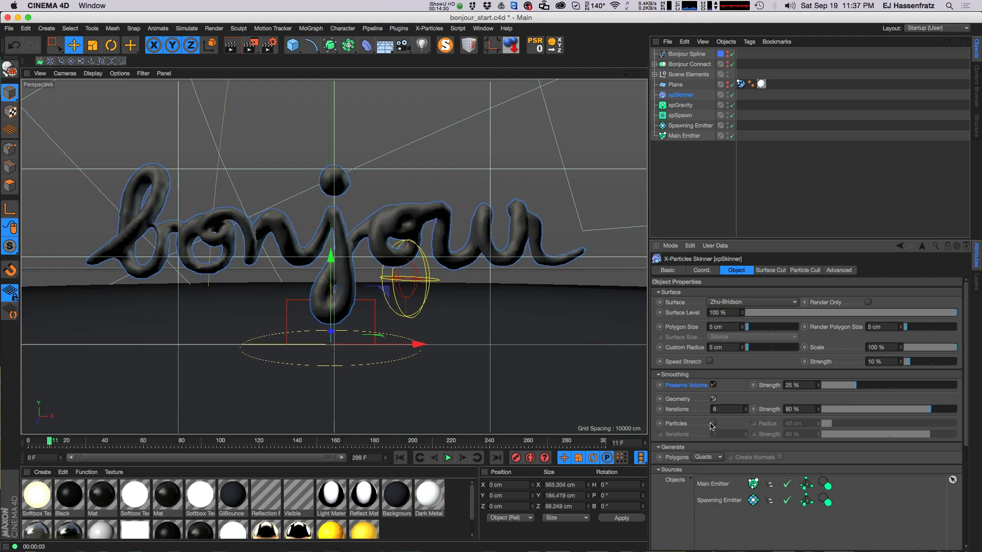
{"action": "left_click", "coordinate": [714, 399]}
{"action": "left_click", "coordinate": [714, 400]}
{"action": "left_click", "coordinate": [713, 400]}
{"action": "left_click", "coordinate": [713, 400]}
{"action": "mouse_move", "coordinate": [932, 409]}
{"action": "left_mouse_down"}
{"action": "mouse_move", "coordinate": [954, 410]}
{"action": "mouse_move", "coordinate": [865, 407]}
{"action": "mouse_move", "coordinate": [946, 409]}
{"action": "left_mouse_up"}
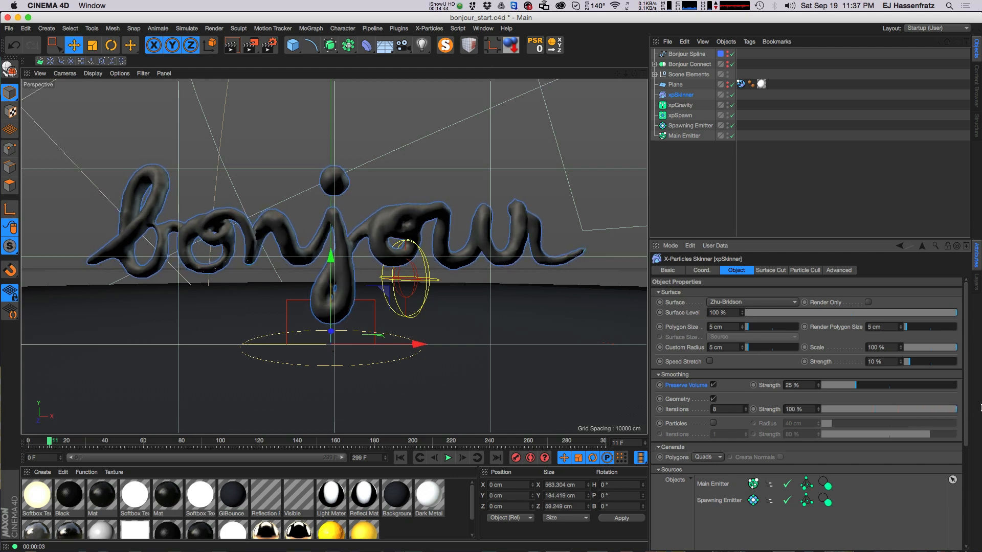
{"action": "mouse_move", "coordinate": [746, 410]}
{"action": "left_mouse_down"}
{"action": "mouse_move", "coordinate": [758, 399]}
{"action": "mouse_move", "coordinate": [745, 418]}
{"action": "left_mouse_up"}
{"action": "mouse_move", "coordinate": [862, 385]}
{"action": "left_mouse_down"}
{"action": "mouse_move", "coordinate": [914, 390]}
{"action": "mouse_move", "coordinate": [794, 387]}
{"action": "mouse_move", "coordinate": [864, 387]}
{"action": "mouse_move", "coordinate": [848, 390]}
{"action": "left_mouse_up"}
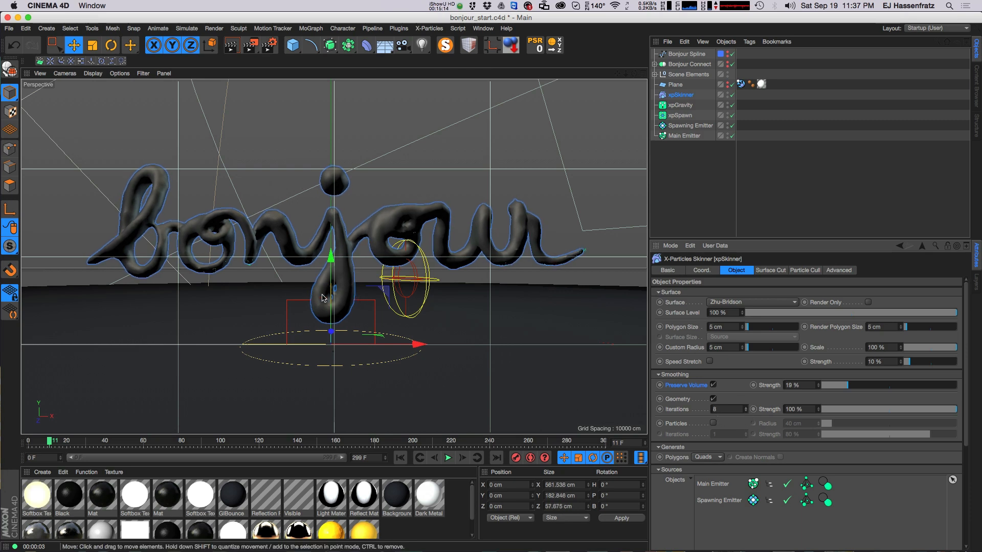
Apply the yellow Crayon material to xpSkinner and test-render the viewport.
{"action": "scroll", "coordinate": [473, 506], "scroll_direction": "down", "scroll_amount": 2}
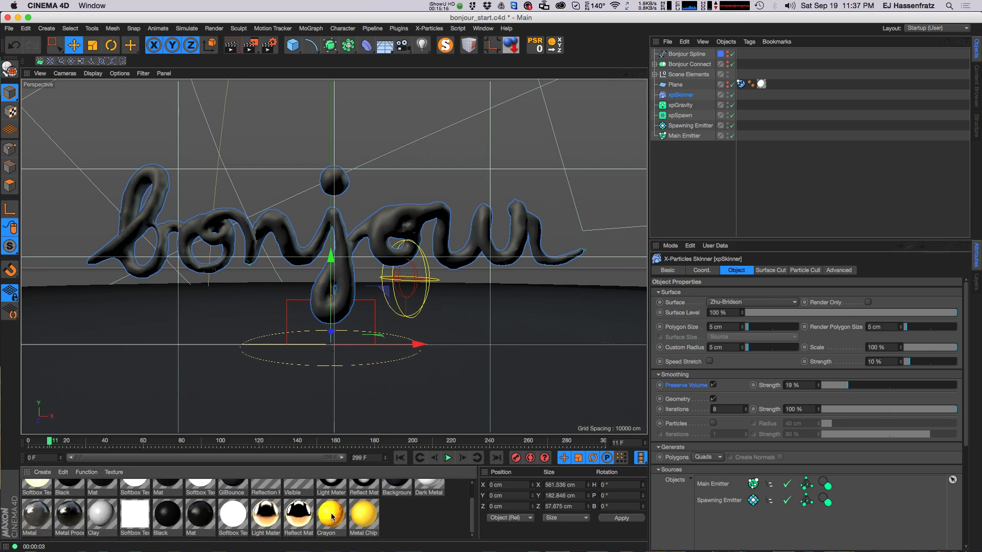
{"action": "left_click_drag", "start_coordinate": [333, 521], "coordinate": [684, 99]}
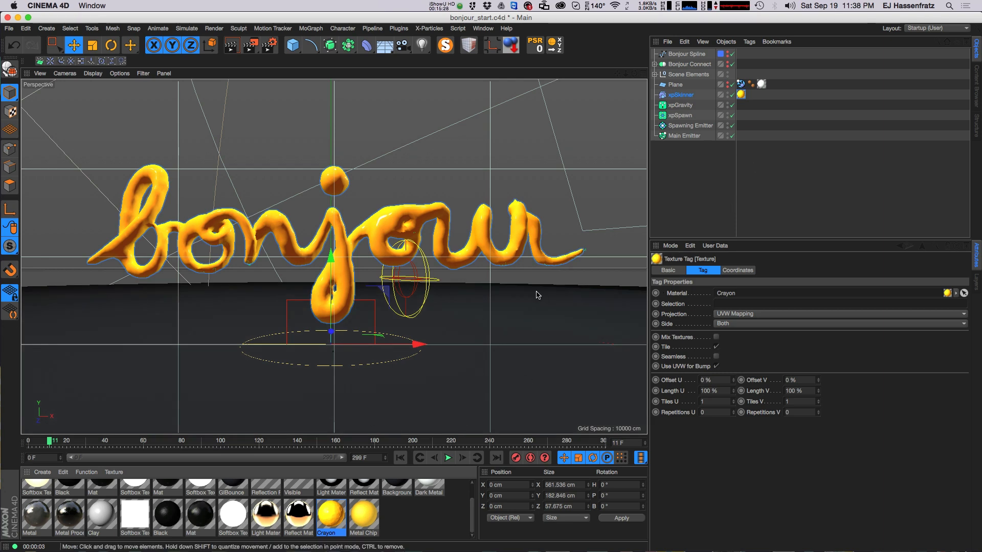
{"action": "left_click", "coordinate": [231, 45]}
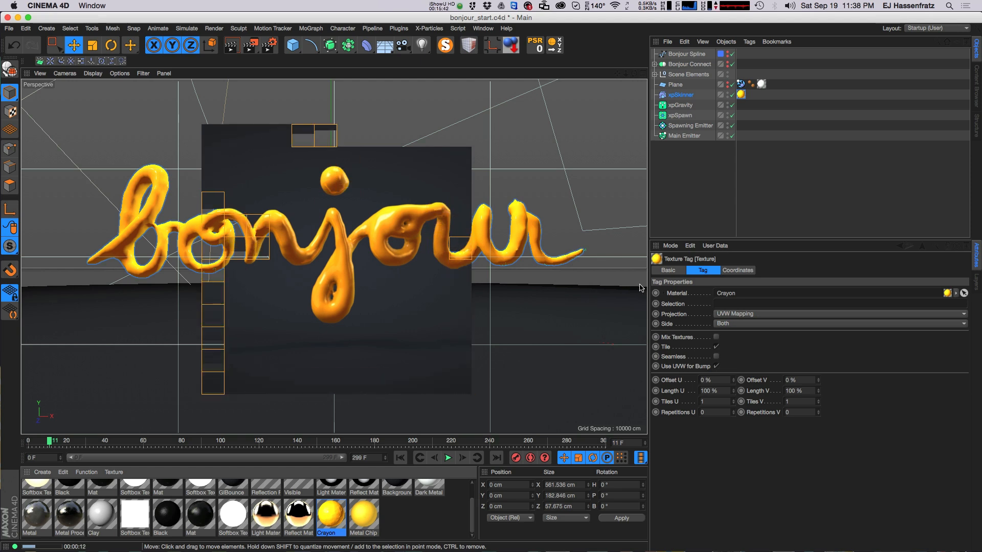
Play the skinned simulation from the first frame to examine how the liquid surface drips onto the floor.
{"action": "left_click", "coordinate": [401, 458]}
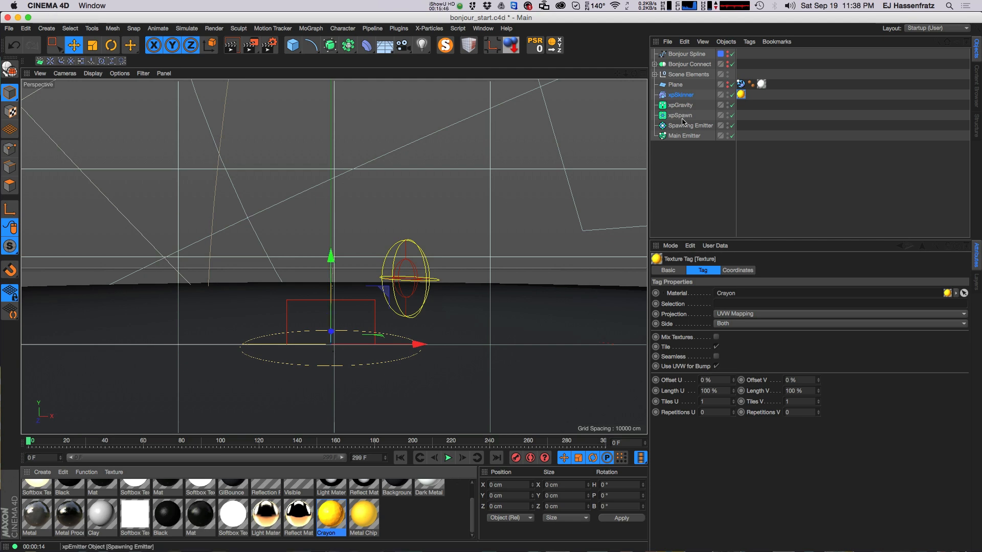
{"action": "left_click", "coordinate": [680, 95]}
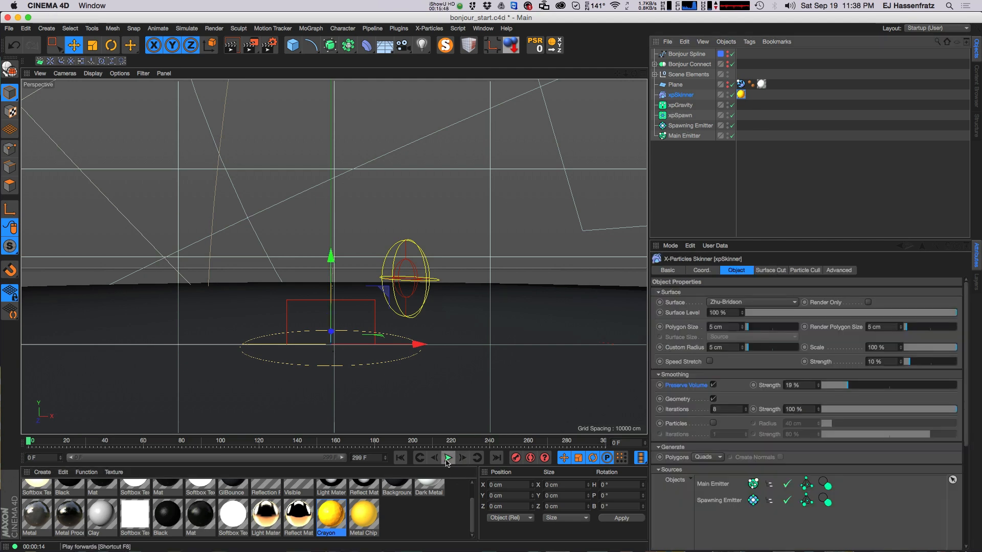
{"action": "left_click", "coordinate": [680, 116]}
{"action": "left_click", "coordinate": [680, 106]}
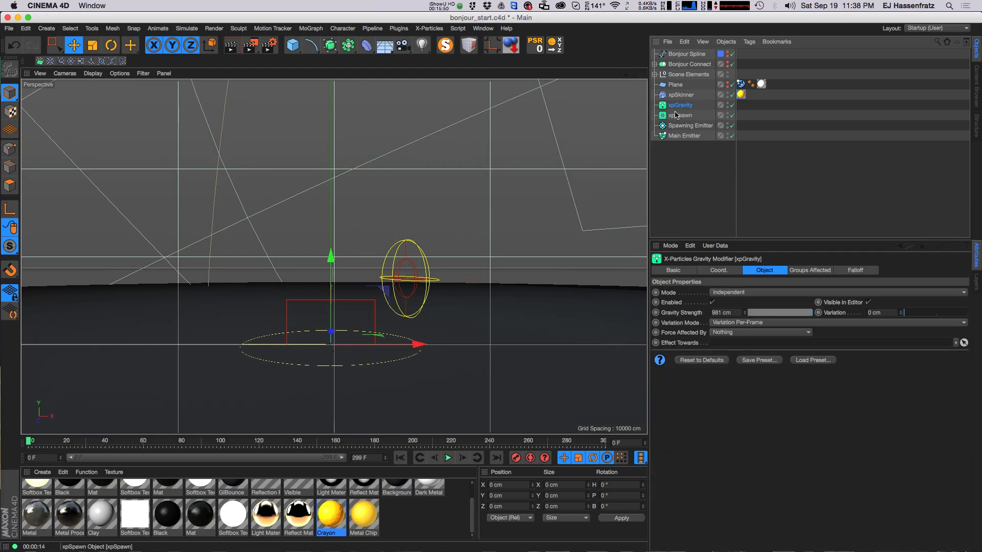
{"action": "left_click", "coordinate": [448, 457]}
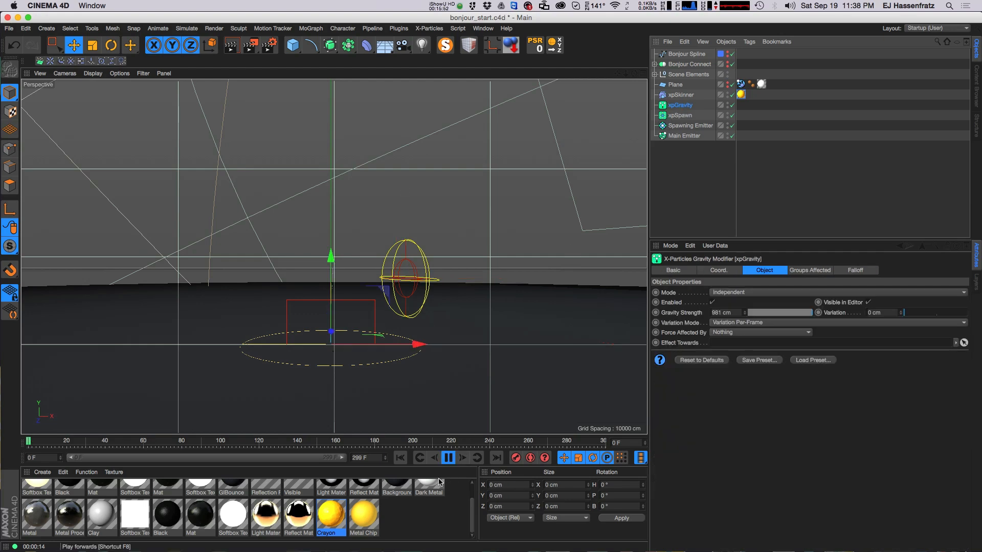
{"action": "left_click", "coordinate": [675, 95]}
{"action": "left_click", "coordinate": [675, 105]}
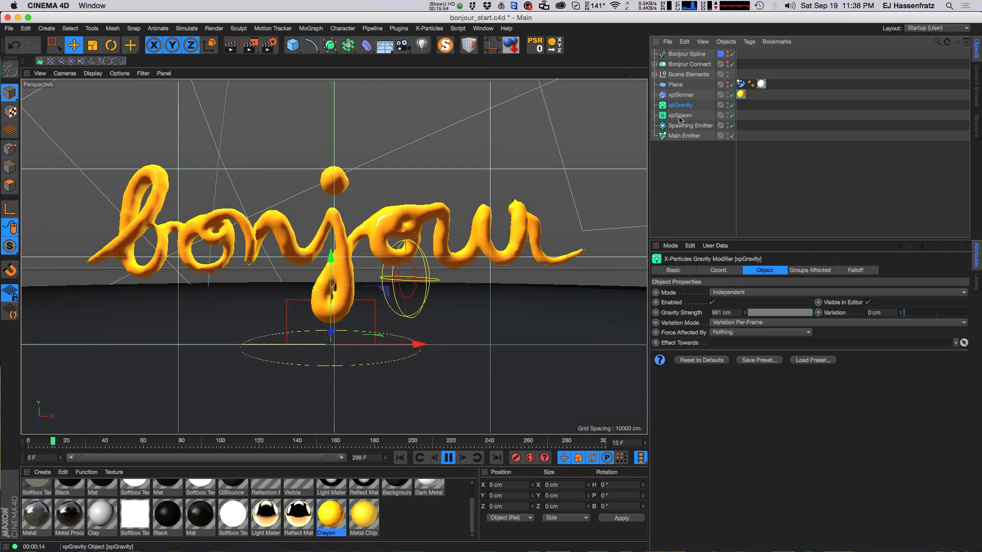
{"action": "left_click", "coordinate": [680, 115]}
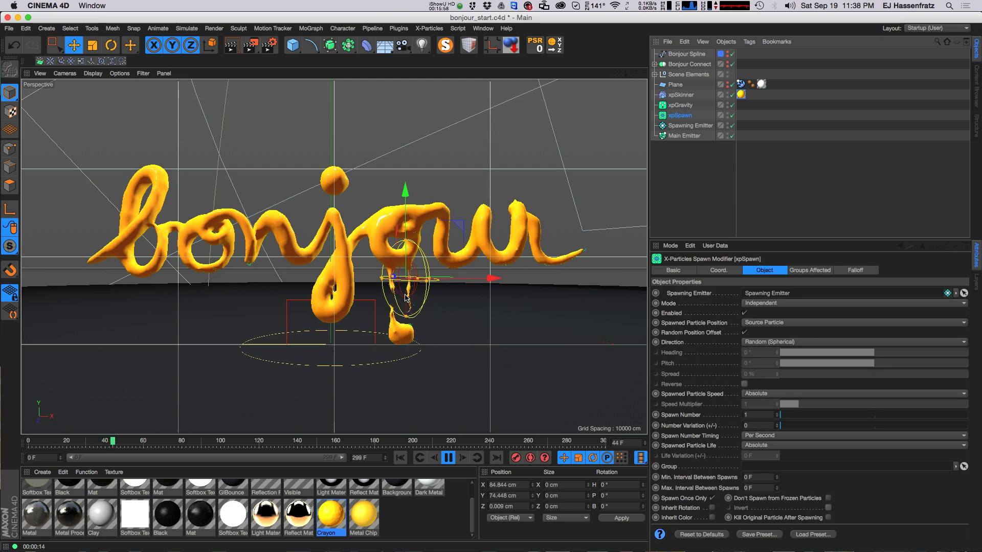
{"action": "left_click", "coordinate": [448, 458]}
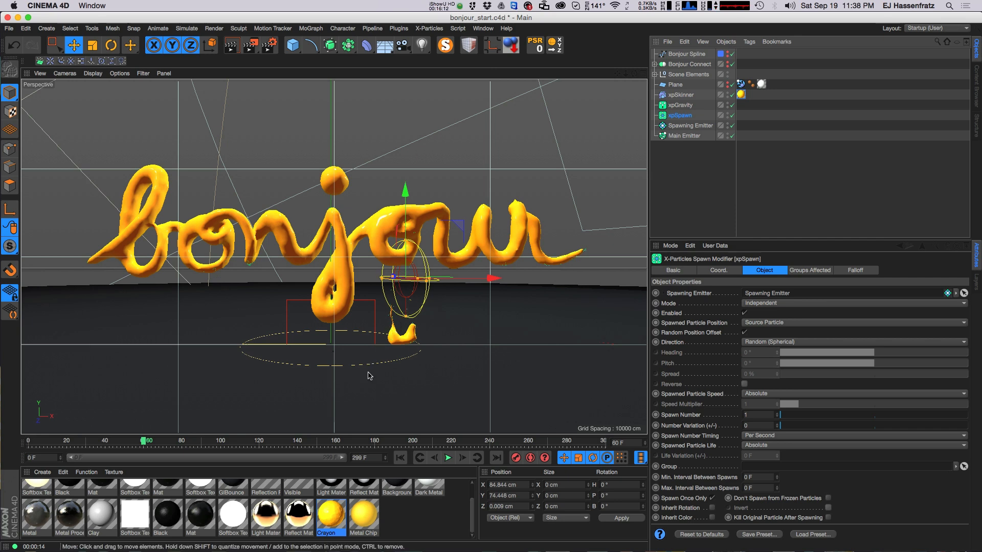
View the finished melting lettering render in the Picture Viewer as a reference for the drips.
{"action": "key", "text": "shift+F6"}
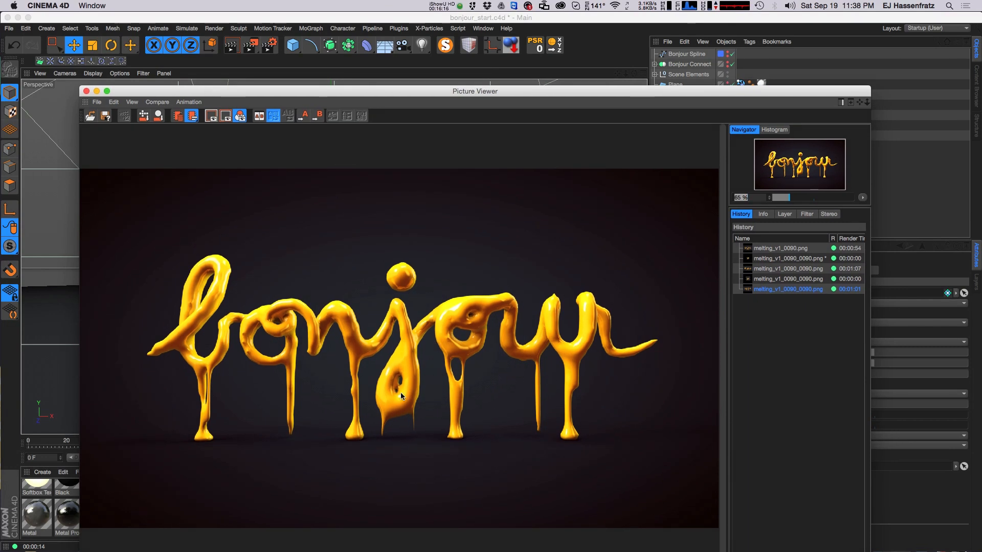
{"action": "left_click_drag", "start_coordinate": [497, 90], "coordinate": [513, 47]}
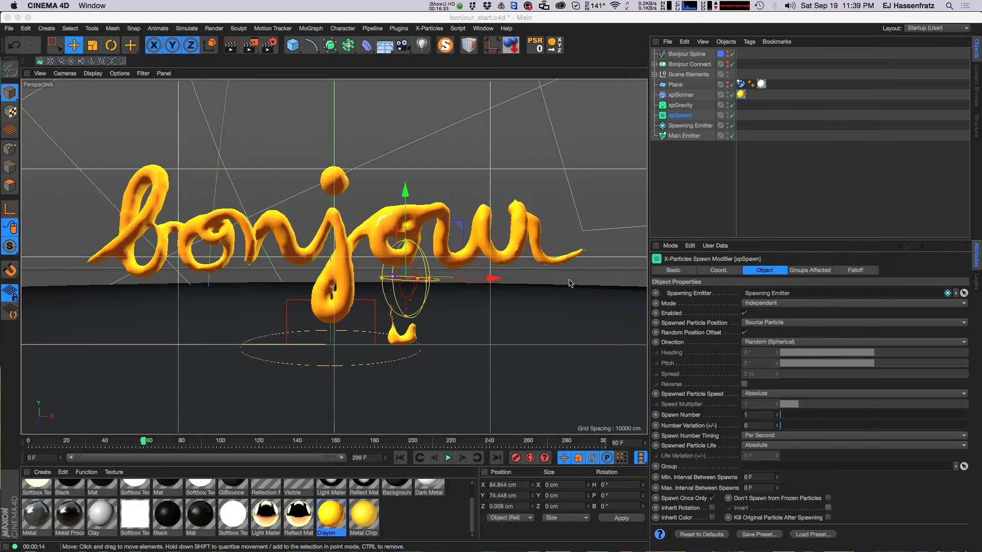
{"action": "left_click", "coordinate": [660, 211]}
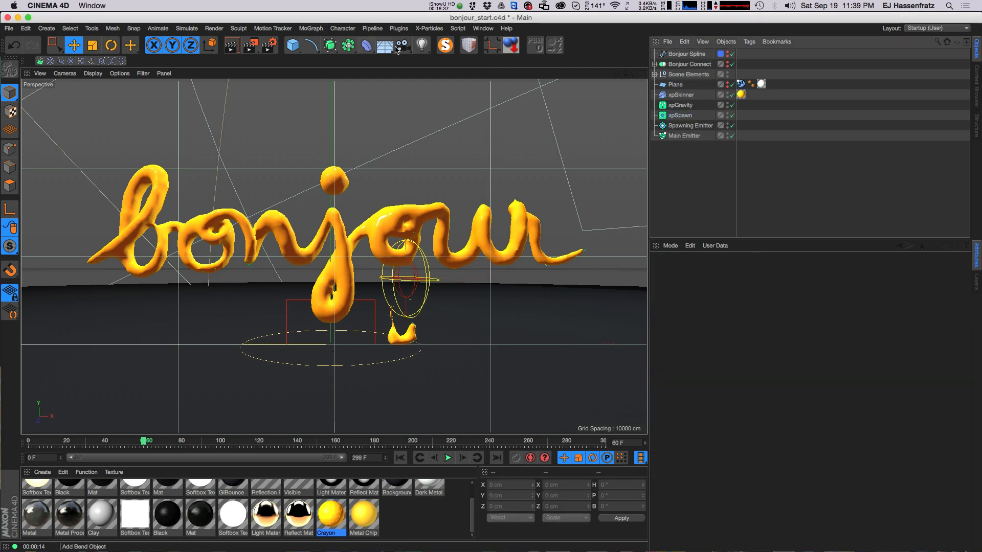
Add an xpTrail object and include it in the xpSkinner sources.
{"action": "left_click", "coordinate": [428, 28]}
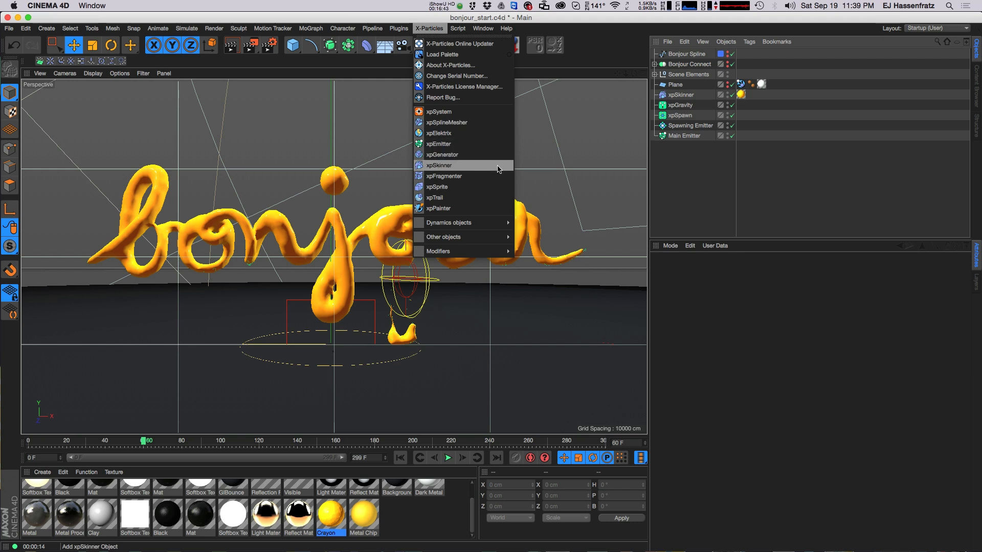
{"action": "left_click", "coordinate": [456, 200]}
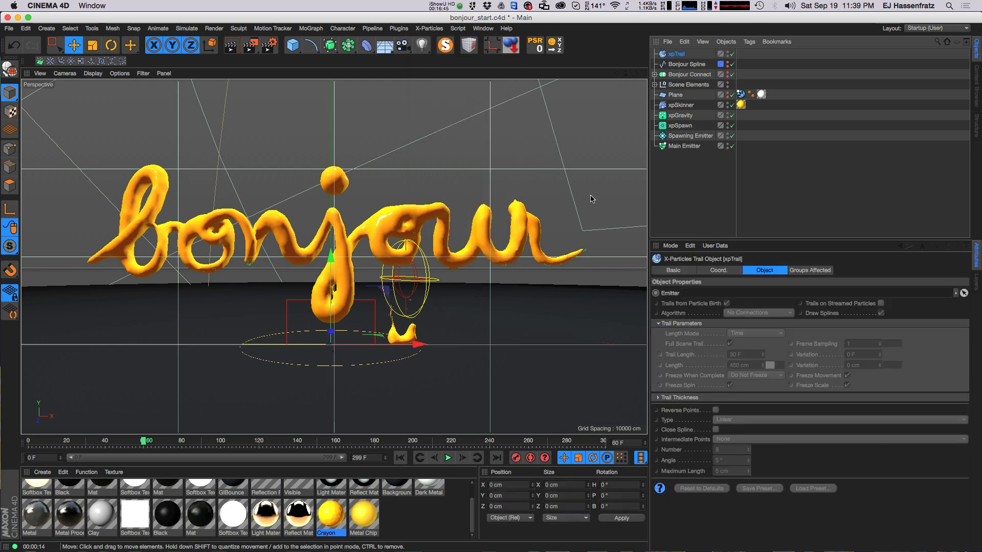
{"action": "left_click", "coordinate": [321, 29]}
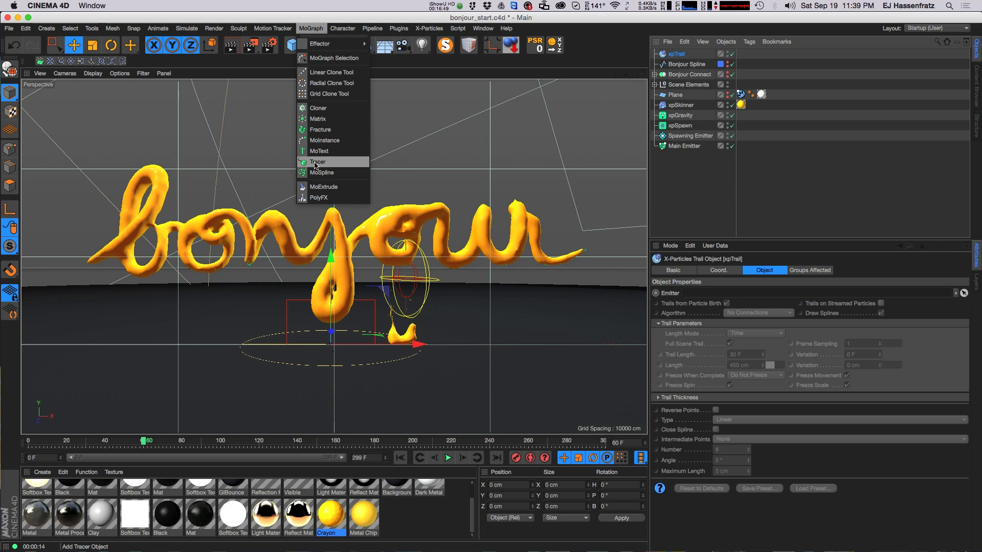
{"action": "left_click", "coordinate": [735, 187]}
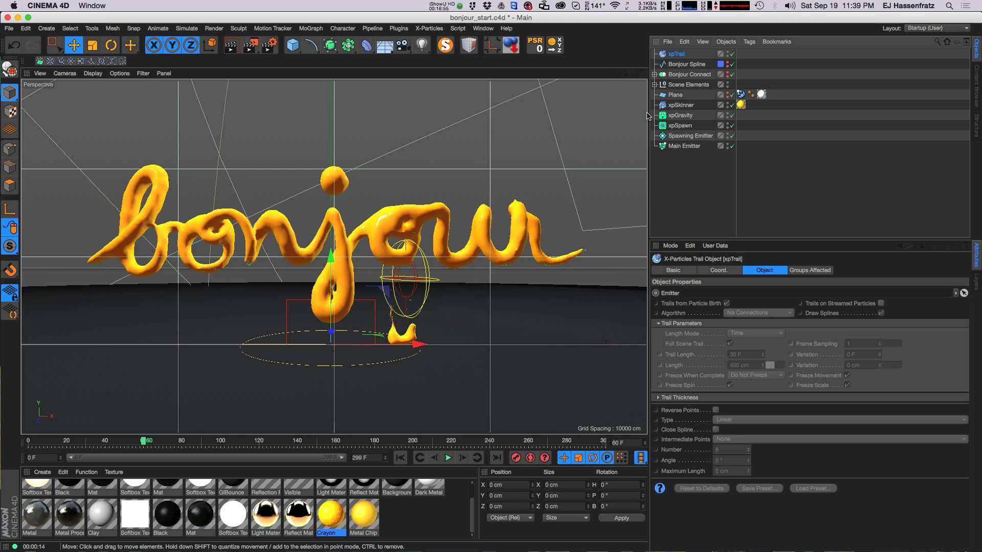
{"action": "left_click", "coordinate": [686, 106]}
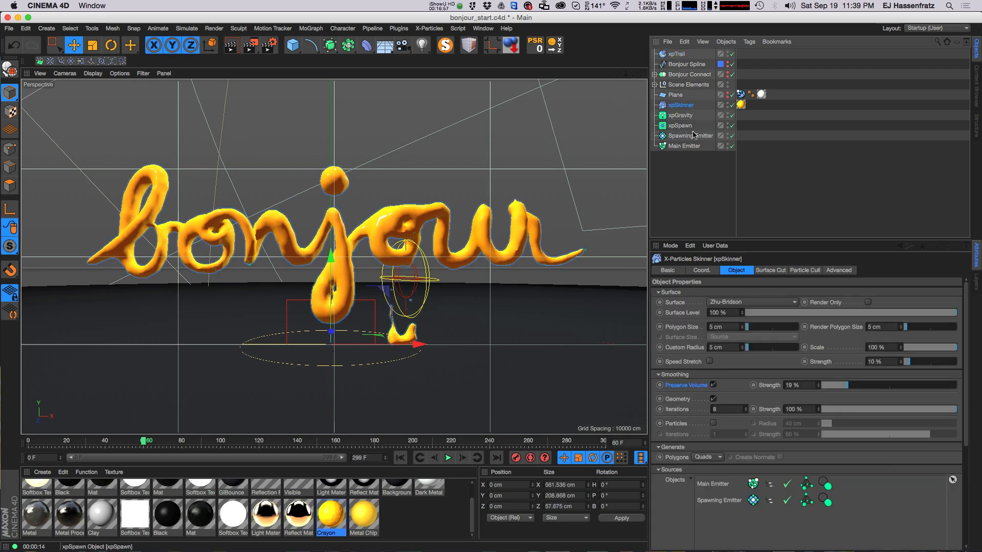
{"action": "left_click_drag", "start_coordinate": [677, 54], "coordinate": [735, 511]}
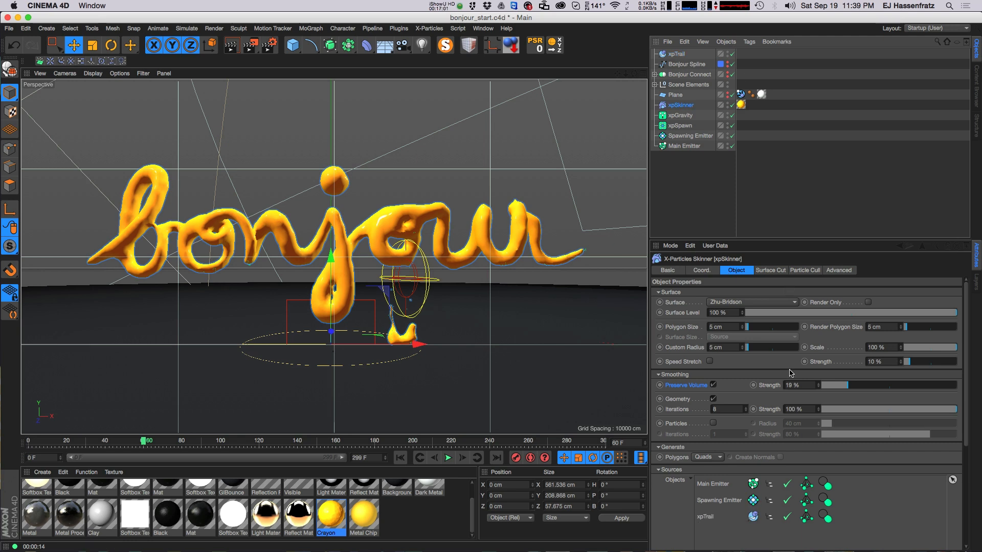
Exclude xpTrail from the particle modifiers affecting the Main Emitter.
{"action": "left_click", "coordinate": [676, 54]}
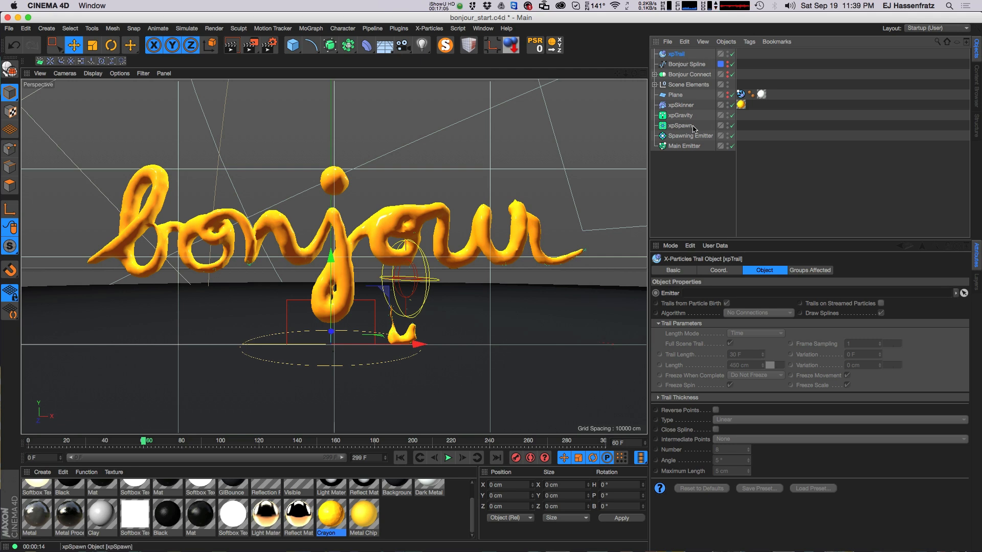
{"action": "left_click", "coordinate": [400, 457]}
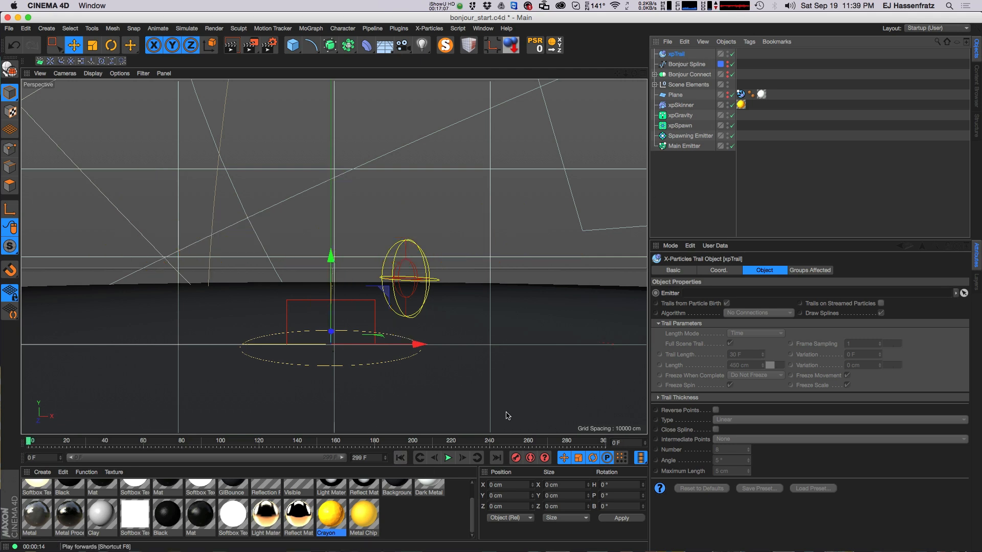
{"action": "left_click", "coordinate": [690, 136]}
{"action": "key", "text": "Down"}
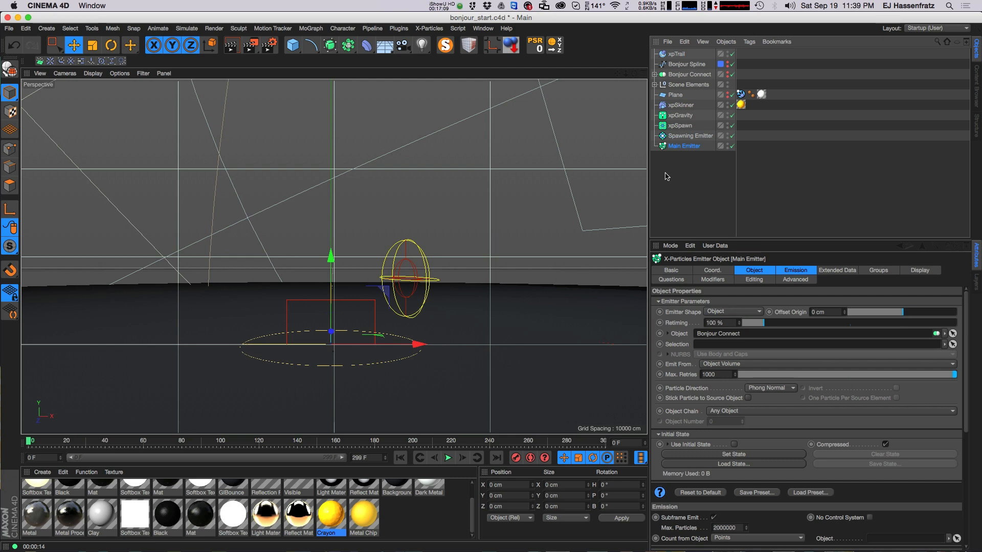
{"action": "left_click", "coordinate": [711, 281]}
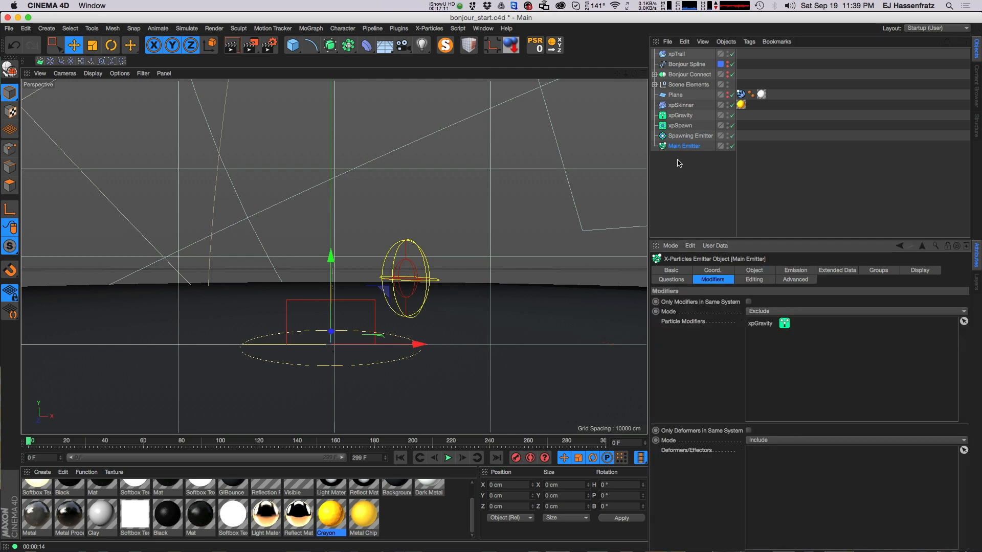
{"action": "left_click_drag", "start_coordinate": [677, 54], "coordinate": [790, 368]}
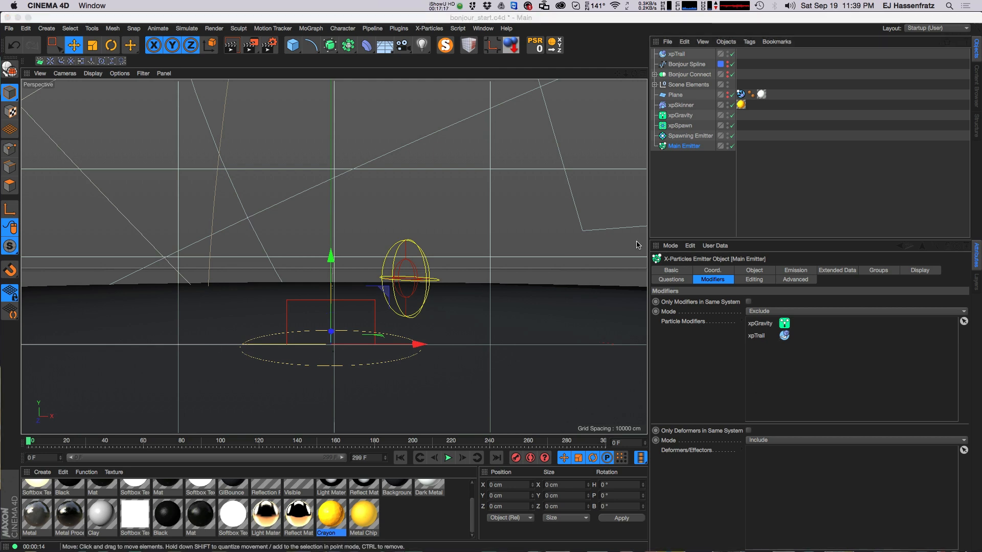
{"action": "left_click", "coordinate": [38, 364]}
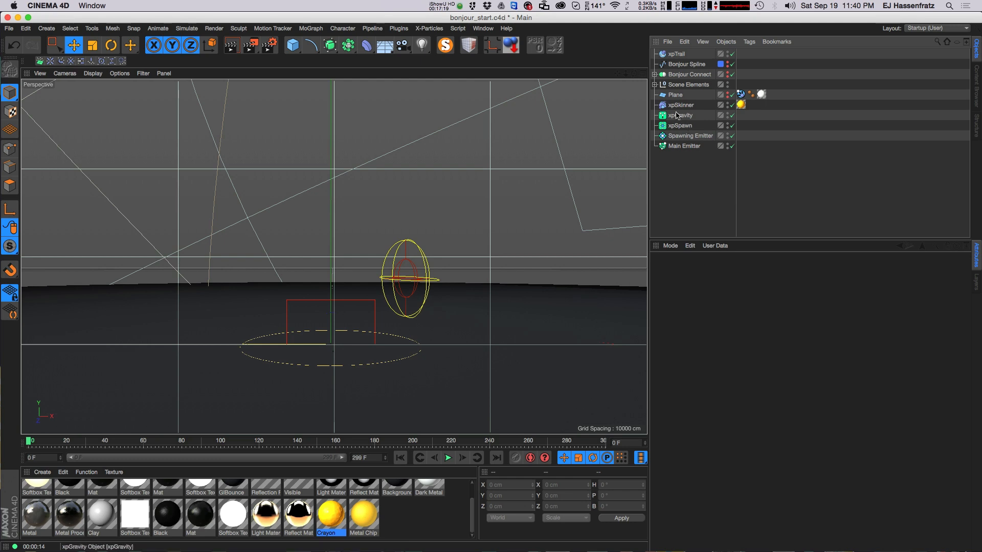
Assign the Spawning Emitter to xpTrail, disable Full Scene Trail and set the trail length variation to 5 F.
{"action": "left_click", "coordinate": [674, 54]}
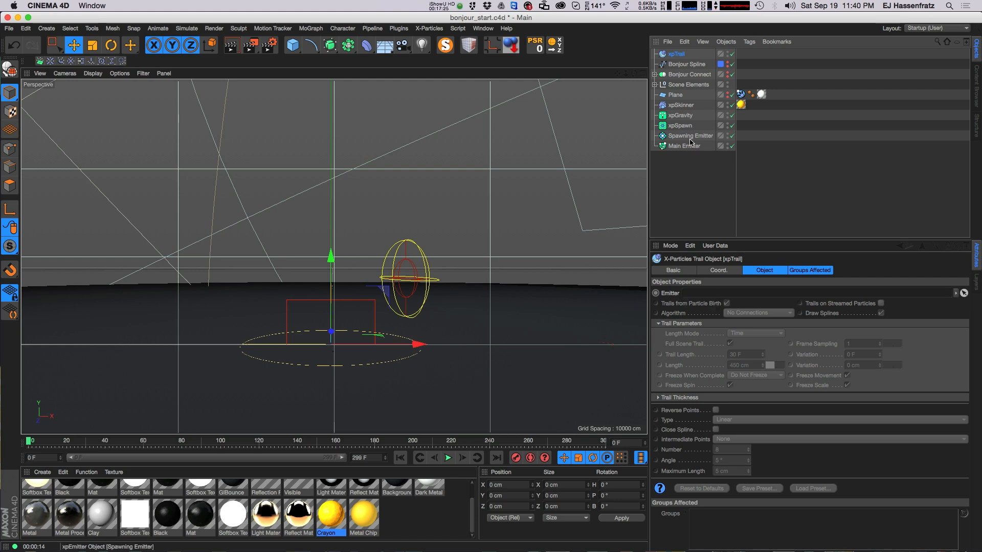
{"action": "left_click_drag", "start_coordinate": [683, 138], "coordinate": [732, 293]}
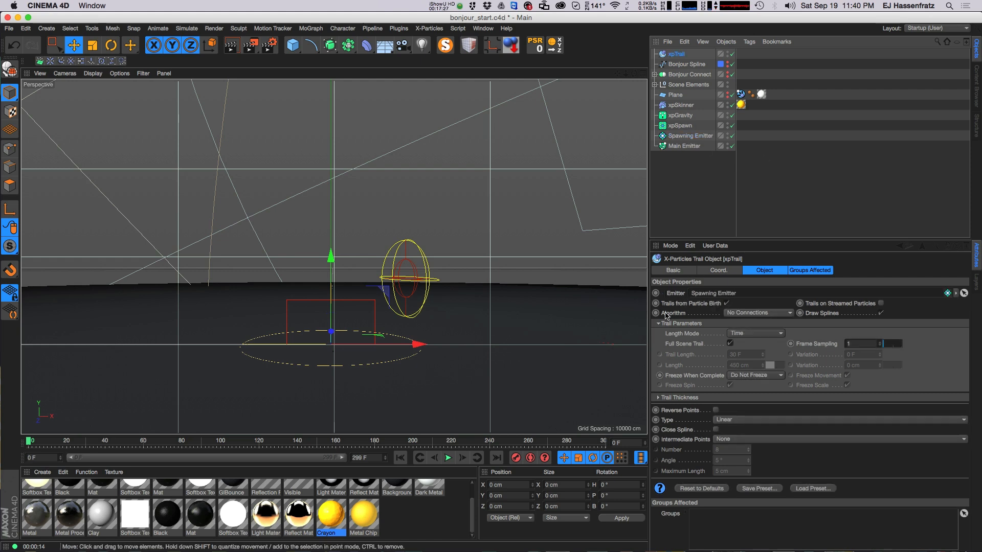
{"action": "left_click", "coordinate": [731, 344]}
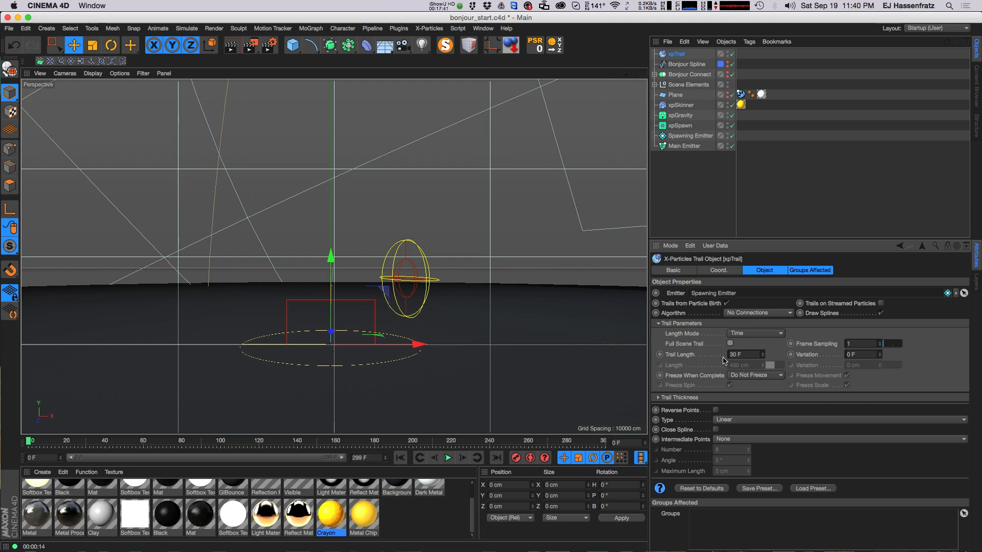
{"action": "left_click_drag", "start_coordinate": [858, 356], "coordinate": [764, 370]}
Test playback briefly, move xpSkinner below Main Emitter in the hierarchy and disable it.
{"action": "left_click", "coordinate": [448, 458]}
{"action": "left_click", "coordinate": [448, 459]}
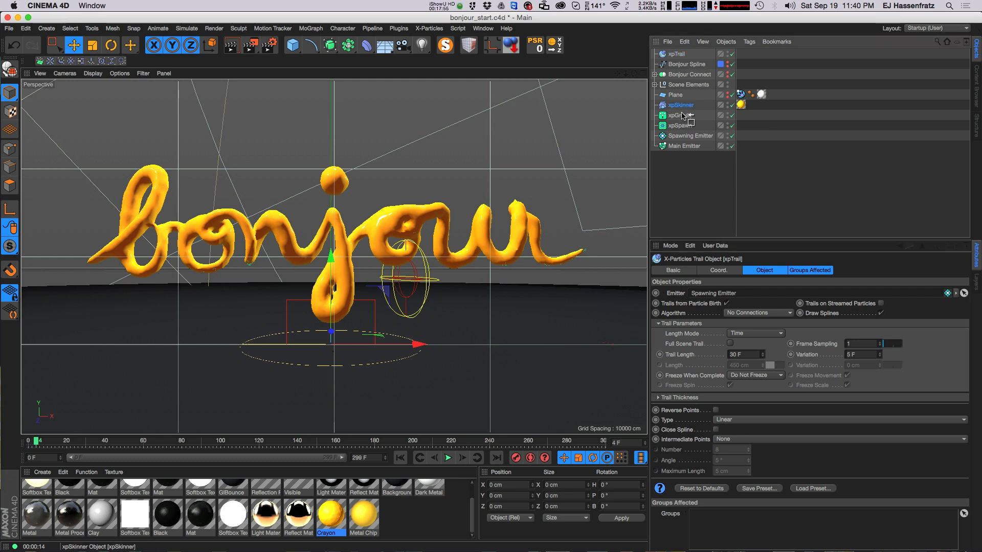
{"action": "left_click_drag", "start_coordinate": [681, 105], "coordinate": [725, 151]}
{"action": "left_click", "coordinate": [731, 146]}
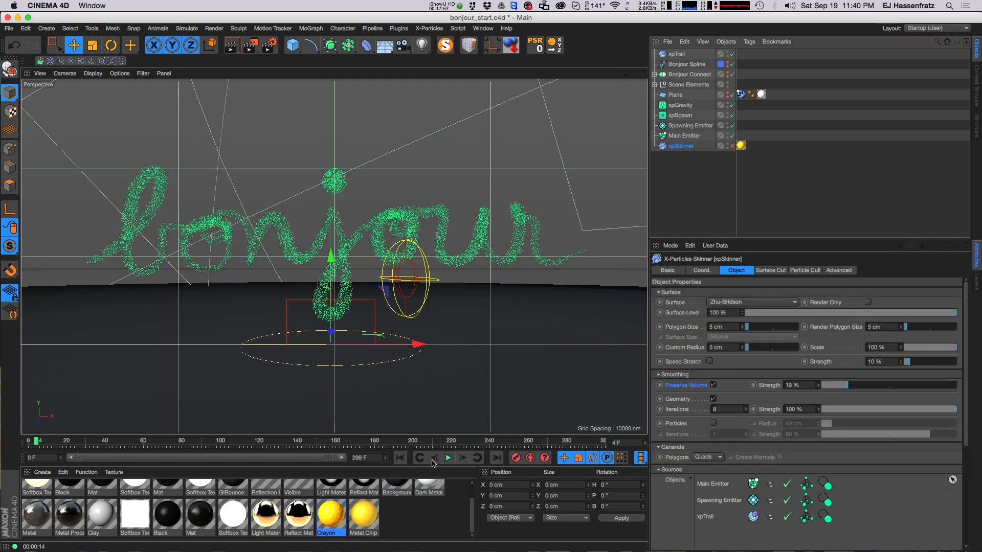
Replay the simulation from the first frame without the skin to examine the falling particle trails.
{"action": "left_click", "coordinate": [400, 459]}
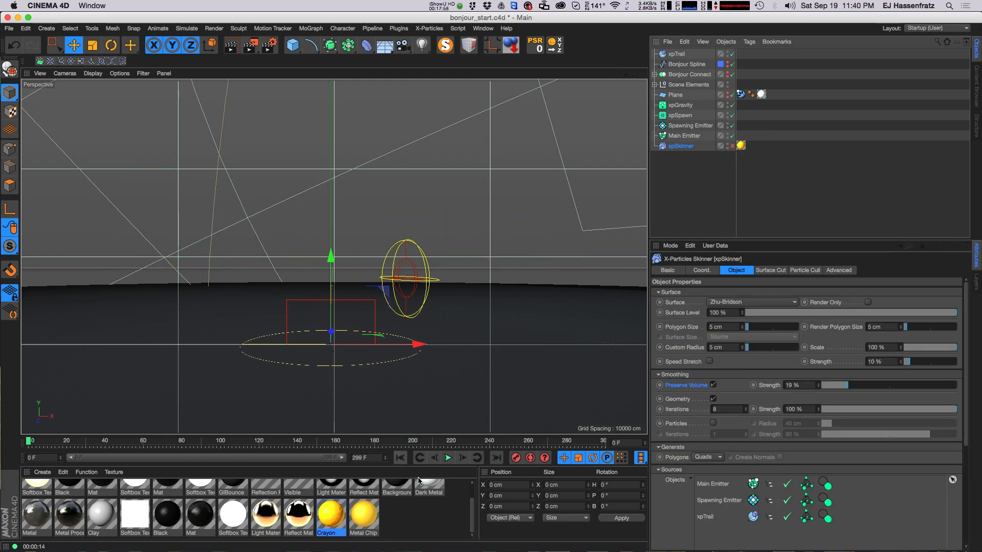
{"action": "left_click", "coordinate": [446, 463]}
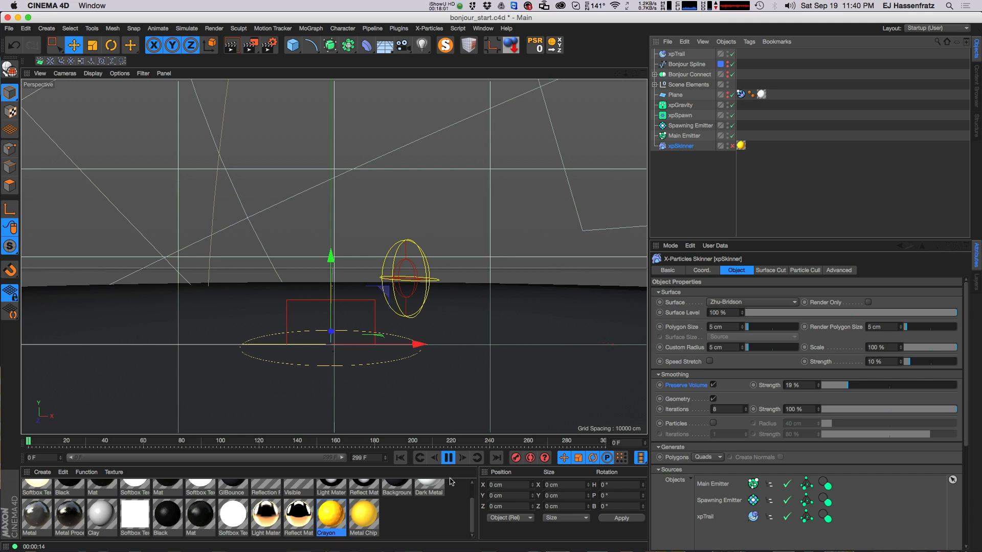
{"action": "left_click", "coordinate": [681, 105]}
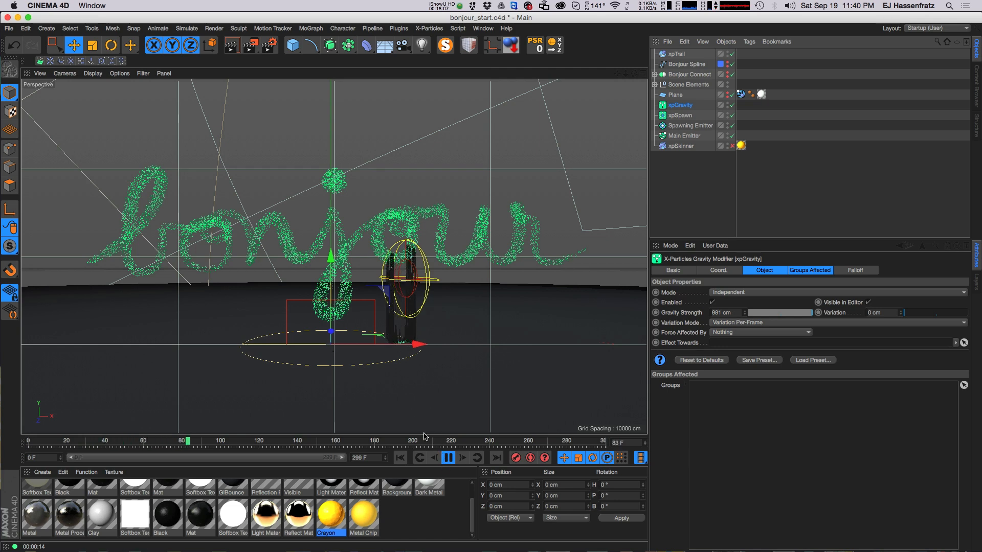
{"action": "left_click", "coordinate": [448, 458]}
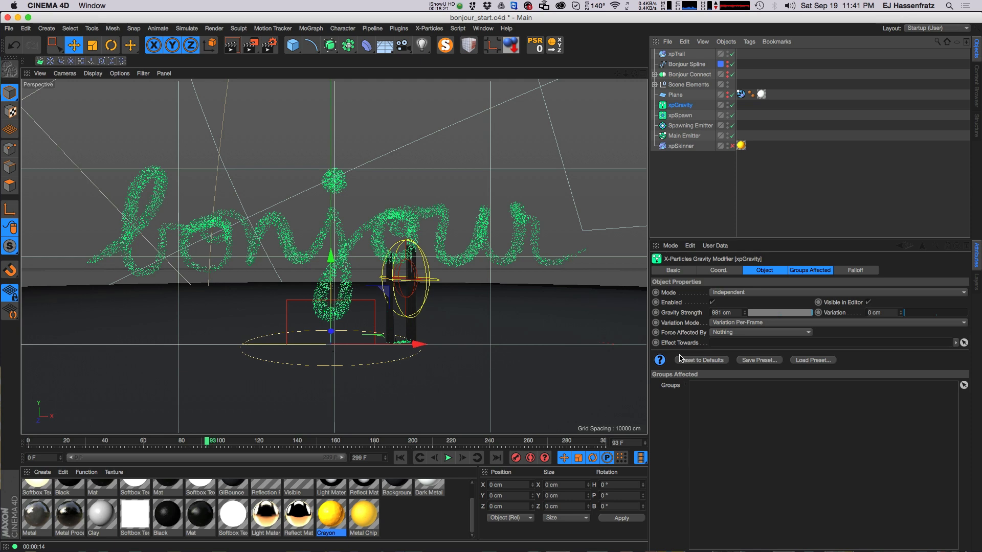
Set the xpGravity strength to 230 cm and its variation to 40 cm.
{"action": "left_click", "coordinate": [734, 312]}
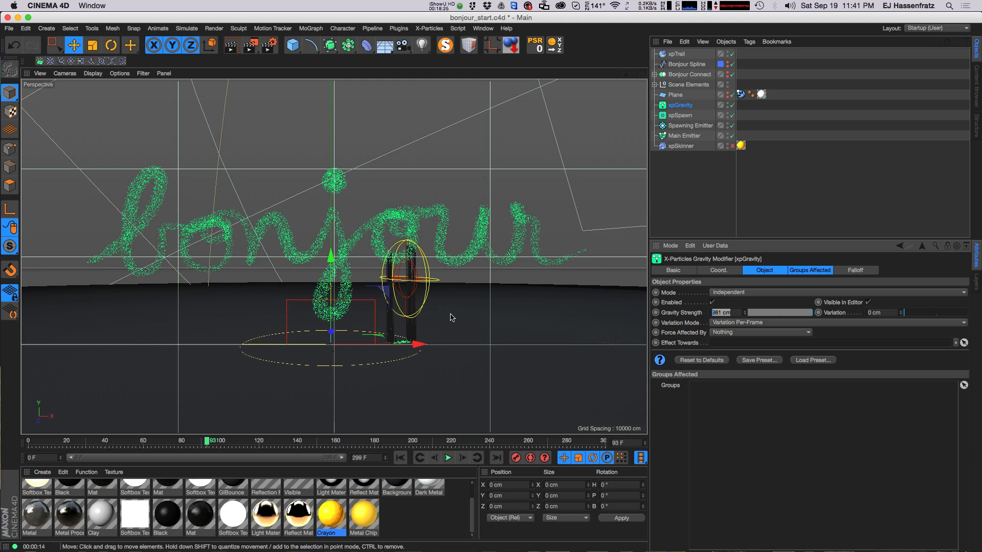
{"action": "type", "text": "230"}
{"action": "key", "text": "Return"}
{"action": "left_click_drag", "start_coordinate": [895, 313], "coordinate": [902, 321]}
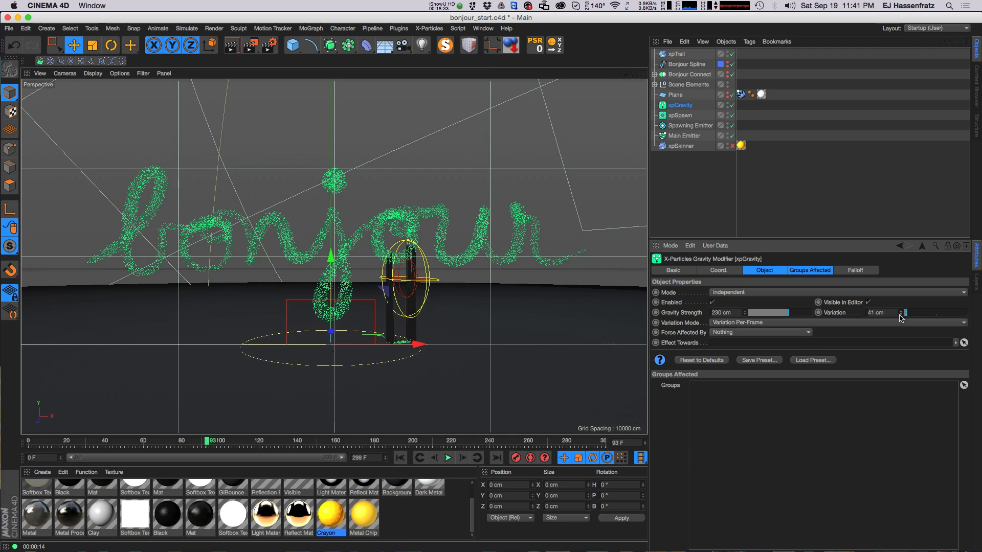
Replay the simulation from the first frame and reduce the xpGravity strength to 180 cm.
{"action": "left_click", "coordinate": [400, 458]}
{"action": "key", "text": "F8"}
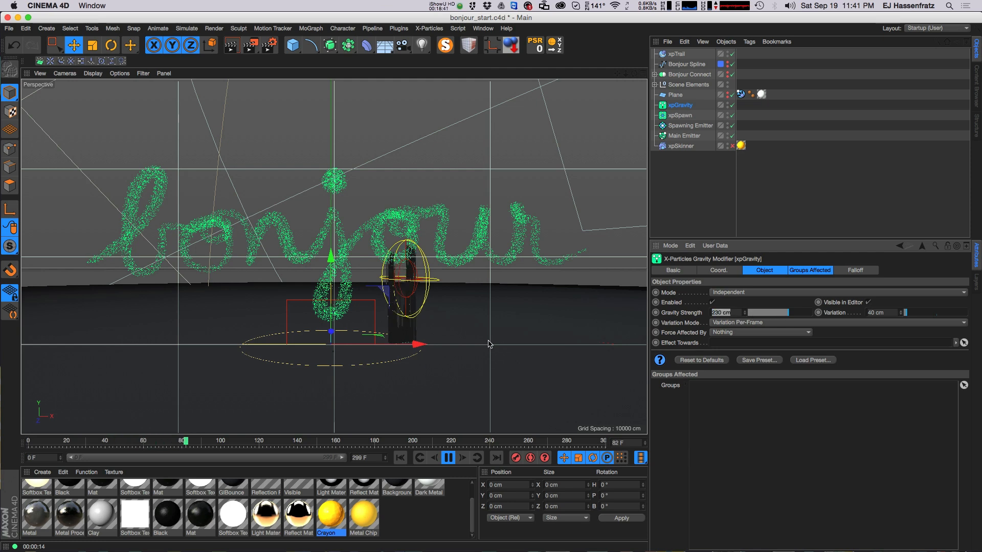
{"action": "type", "text": "180"}
{"action": "key", "text": "Return"}
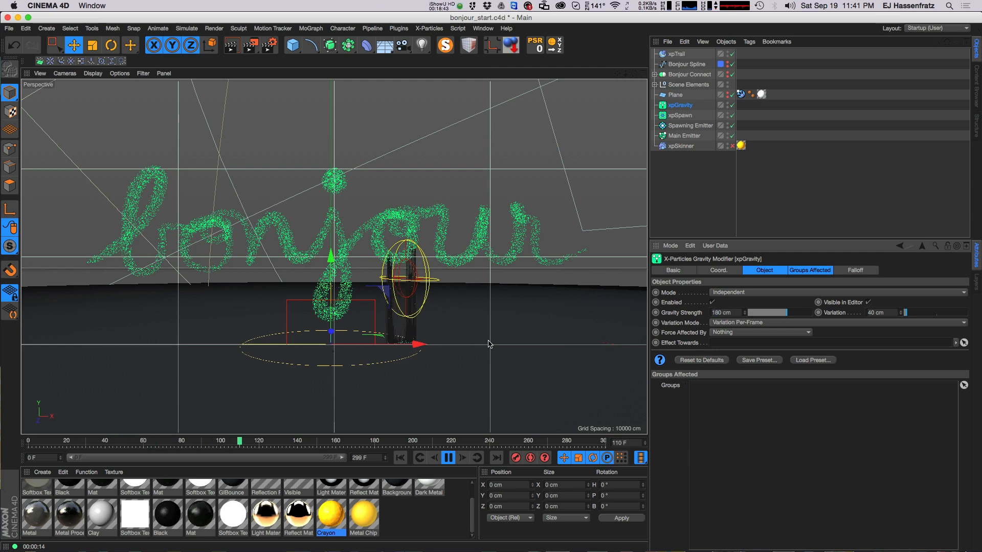
Stop the replay, move xpTrail directly above xpGravity in the object hierarchy and enable xpSkinner.
{"action": "left_click", "coordinate": [402, 458]}
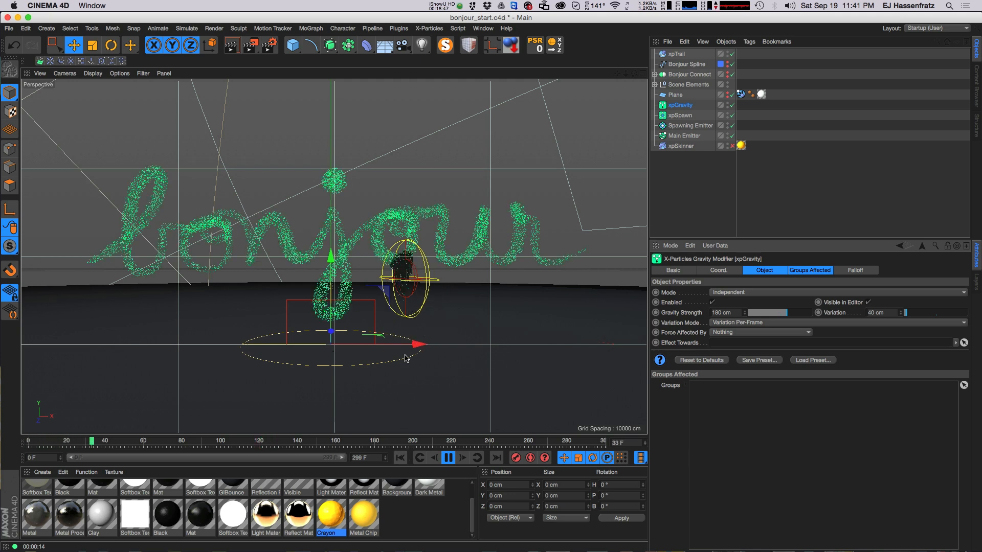
{"action": "left_click", "coordinate": [448, 458]}
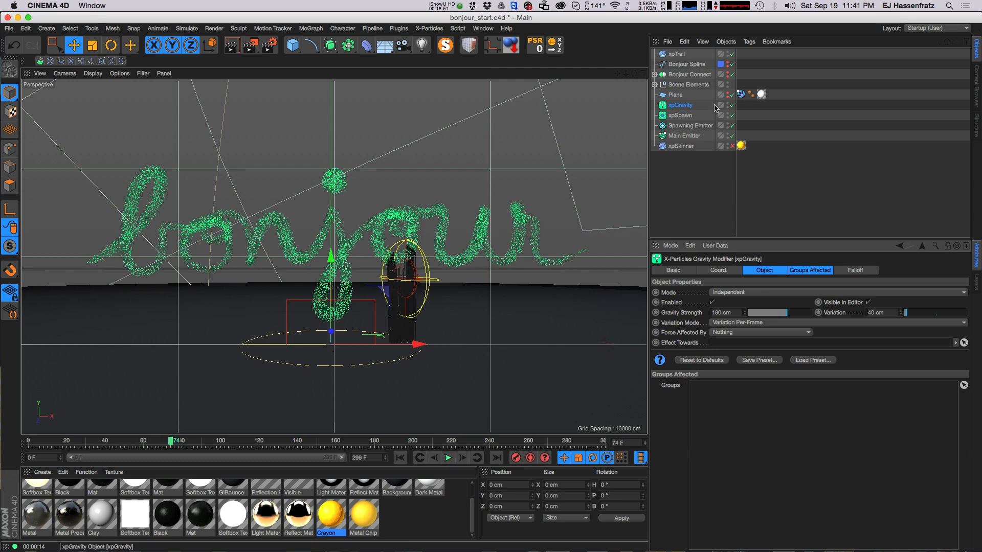
{"action": "left_click", "coordinate": [678, 54]}
{"action": "left_click_drag", "start_coordinate": [674, 57], "coordinate": [680, 99]}
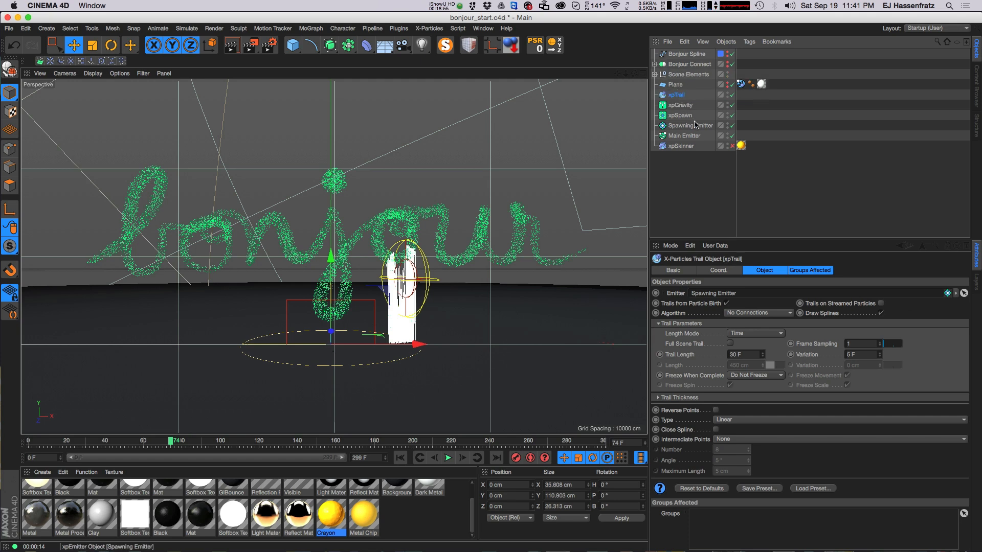
{"action": "left_click", "coordinate": [732, 146]}
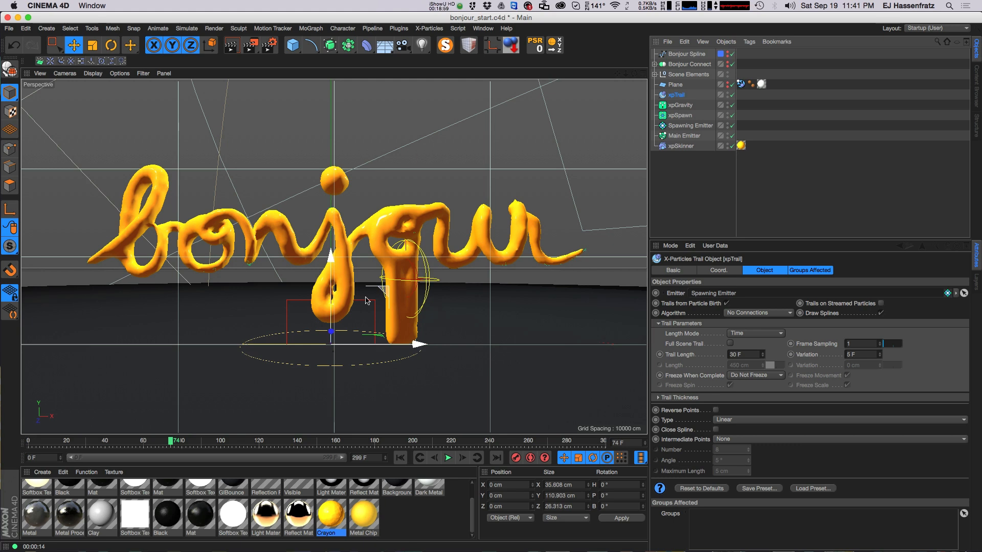
Play the simulation with the skin enabled to examine the shape of the drip, and stop it.
{"action": "left_click", "coordinate": [419, 458]}
{"action": "left_click", "coordinate": [448, 457]}
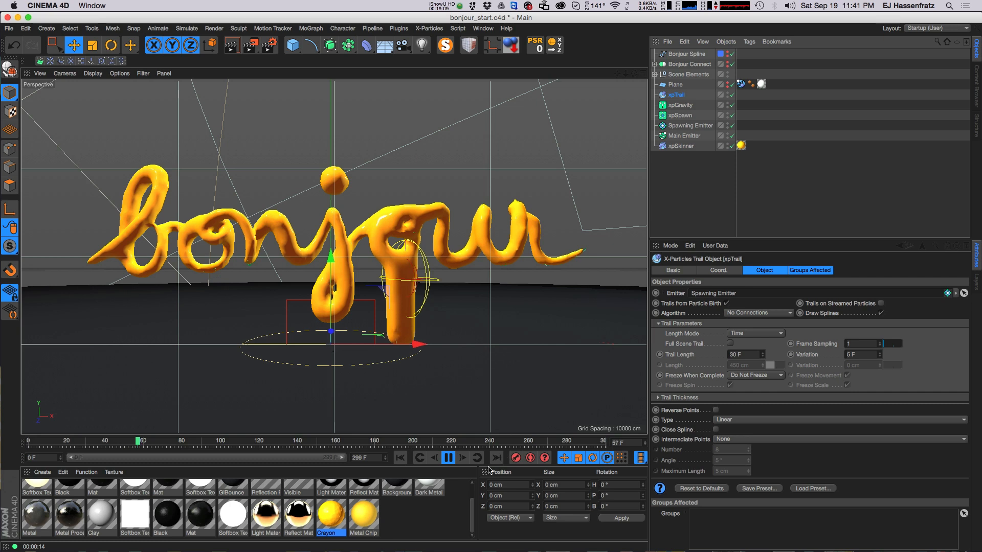
{"action": "left_click", "coordinate": [449, 458]}
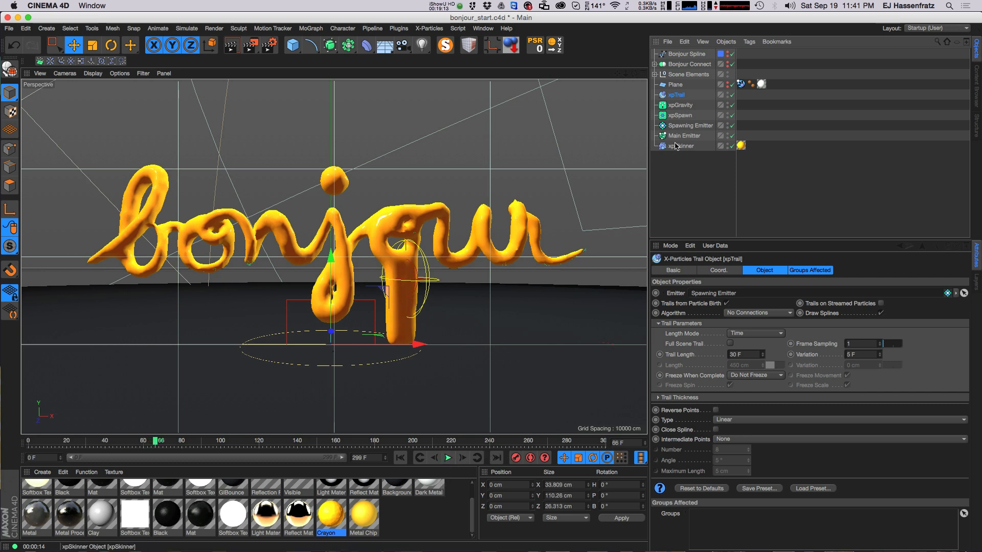
Add an xpFluidSPH object and exclude it from the Main Emitter's particle modifiers, leaving the Spawning Emitter affected by it.
{"action": "left_click", "coordinate": [415, 31]}
{"action": "mouse_move", "coordinate": [463, 224]}
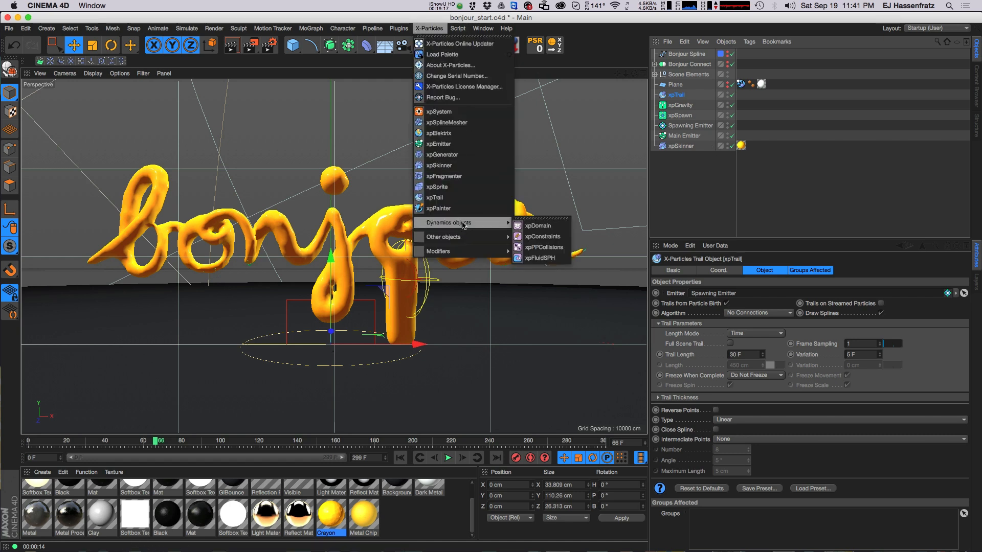
{"action": "left_click", "coordinate": [537, 257]}
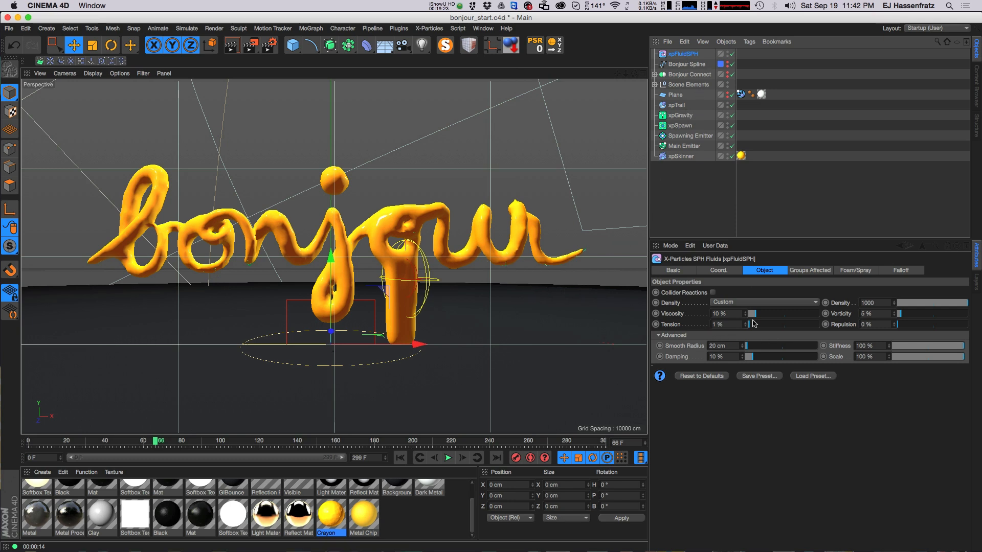
{"action": "left_click", "coordinate": [685, 146]}
{"action": "left_click_drag", "start_coordinate": [680, 54], "coordinate": [794, 366]}
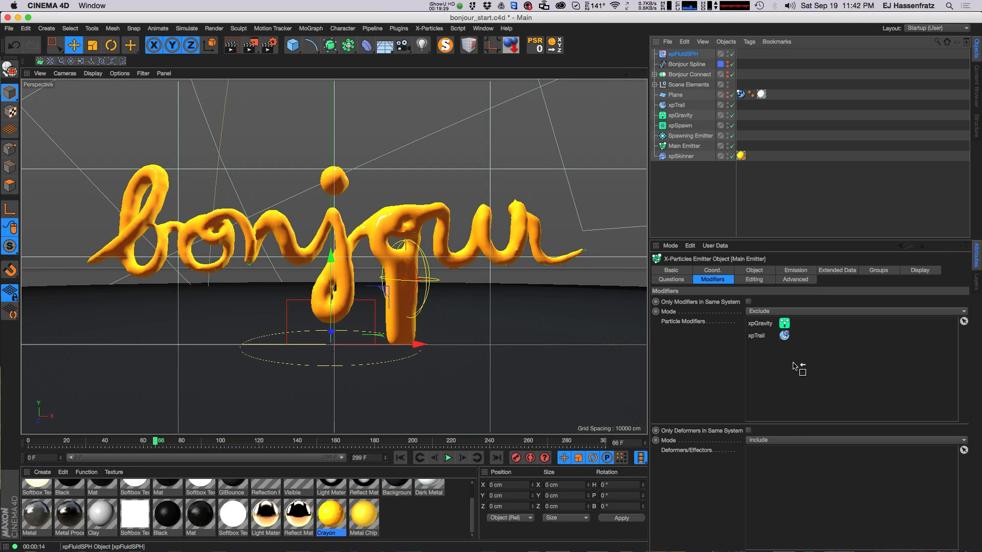
{"action": "left_click_drag", "start_coordinate": [793, 363], "coordinate": [784, 377]}
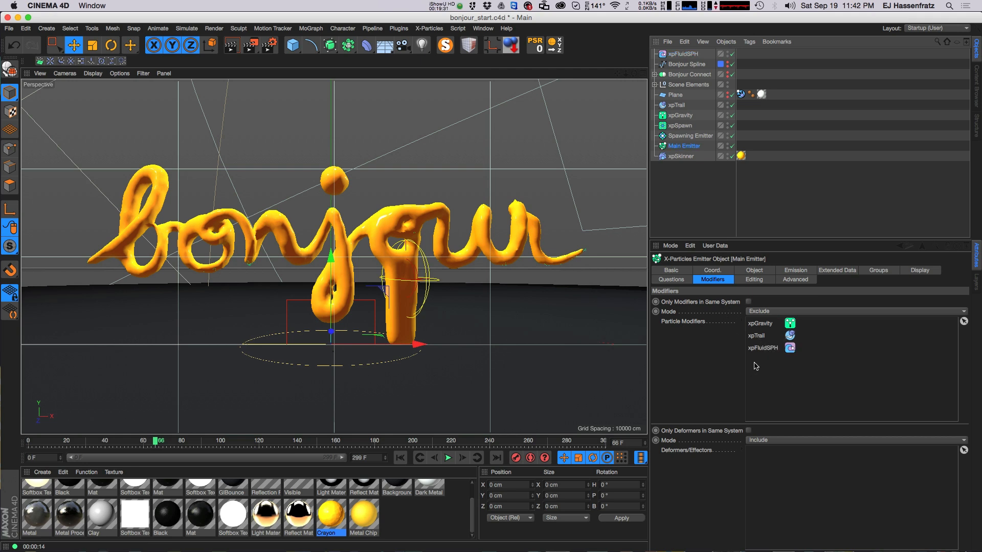
{"action": "left_click", "coordinate": [699, 136]}
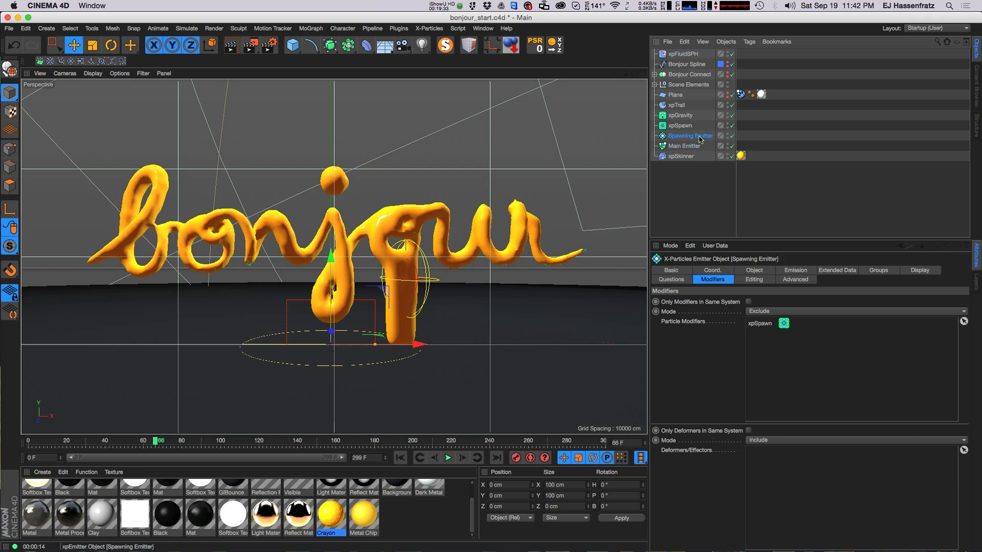
{"action": "left_click", "coordinate": [690, 55]}
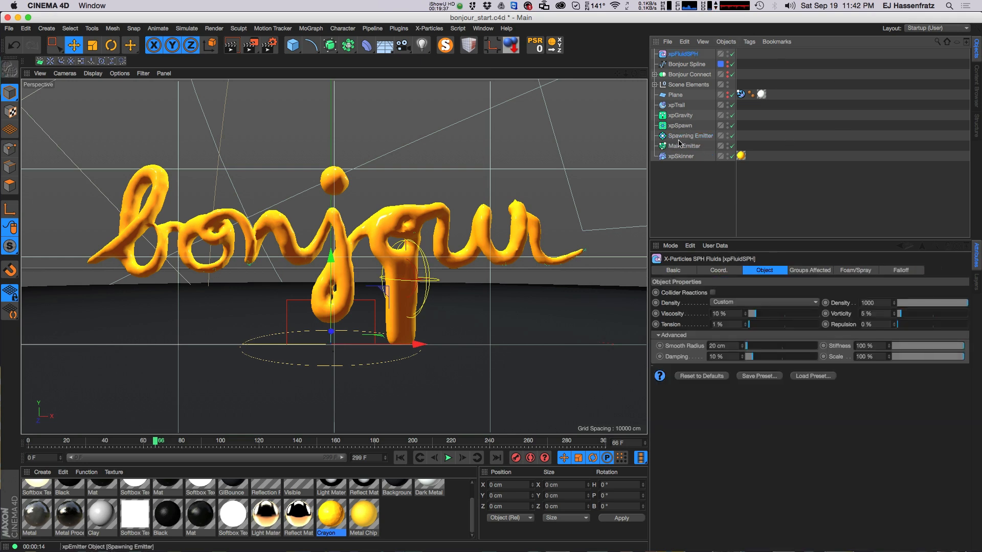
Reduce the xpSpawn falloff scale to 26 % and move the modifier to about X 60.5 cm, Y 87.8 cm, under the second "o".
{"action": "left_click", "coordinate": [674, 106]}
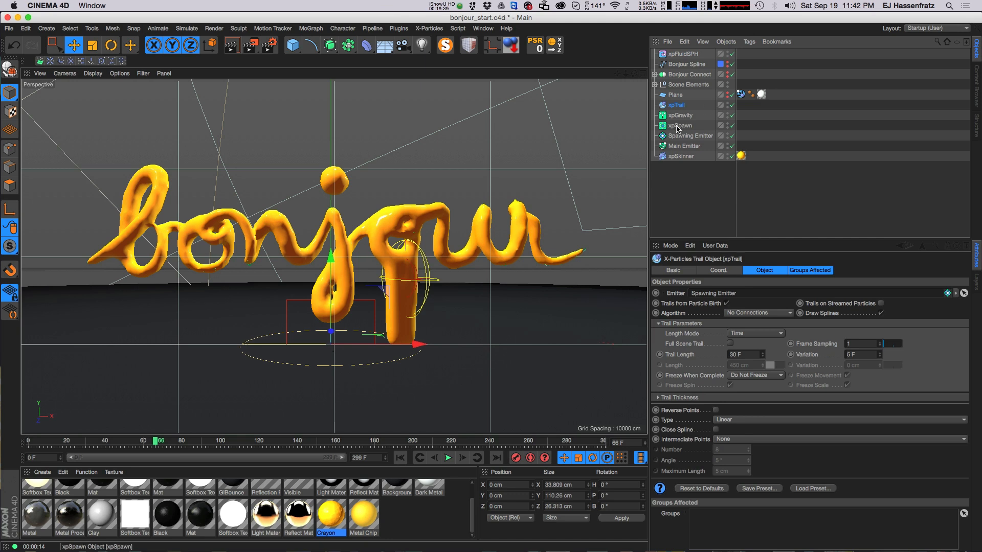
{"action": "left_click", "coordinate": [676, 126]}
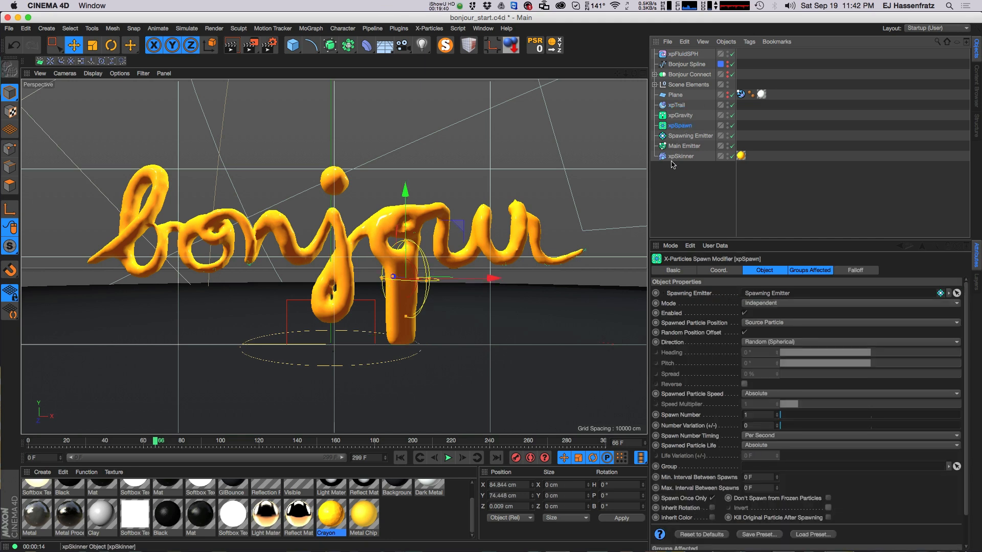
{"action": "left_click", "coordinate": [857, 270]}
{"action": "left_click_drag", "start_coordinate": [882, 333], "coordinate": [784, 337]}
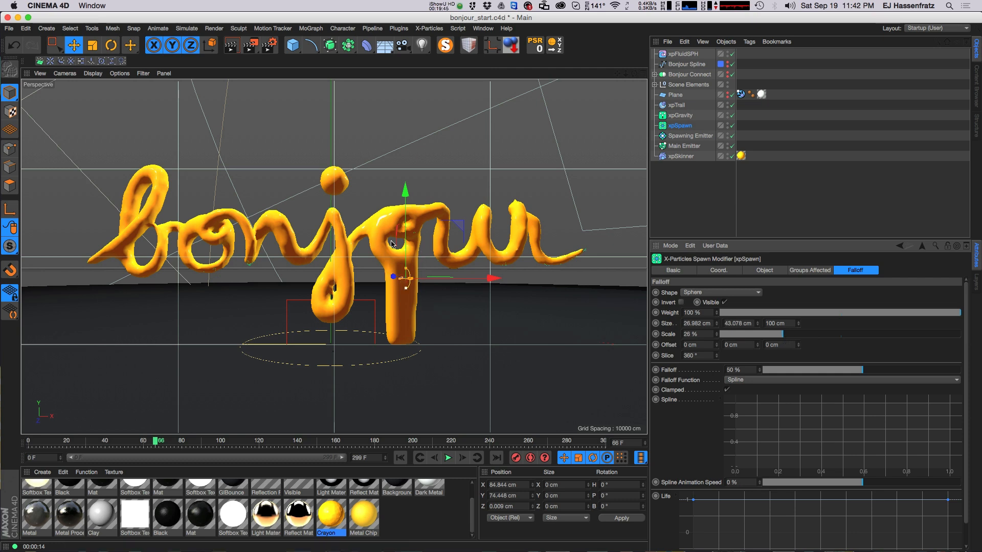
{"action": "left_click_drag", "start_coordinate": [457, 253], "coordinate": [437, 239]}
{"action": "left_click_drag", "start_coordinate": [501, 332], "coordinate": [504, 329]}
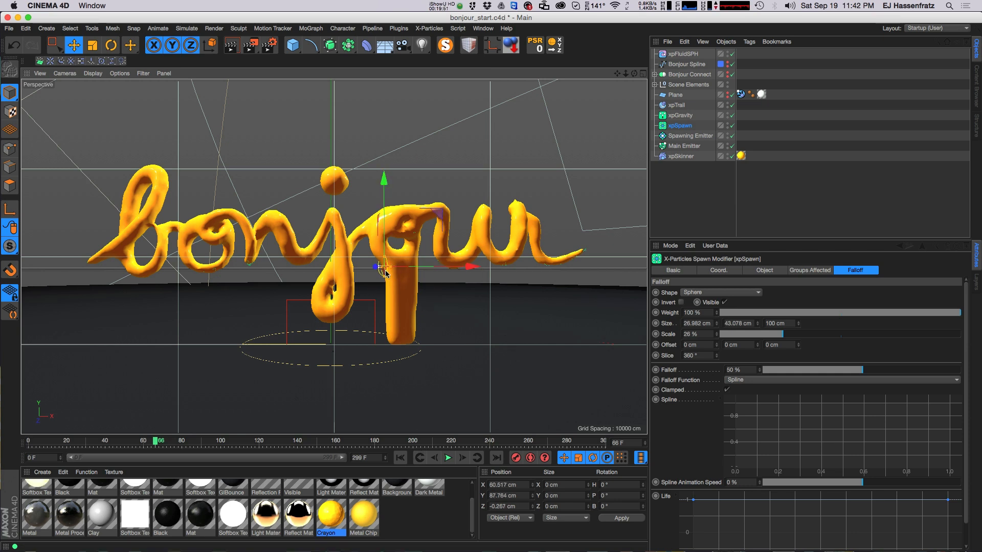
Enable Collider Reactions on xpFluidSPH and set its tension, vorticity and repulsion to 10 % and its density to 5000.
{"action": "left_click", "coordinate": [682, 54]}
{"action": "left_click", "coordinate": [765, 270]}
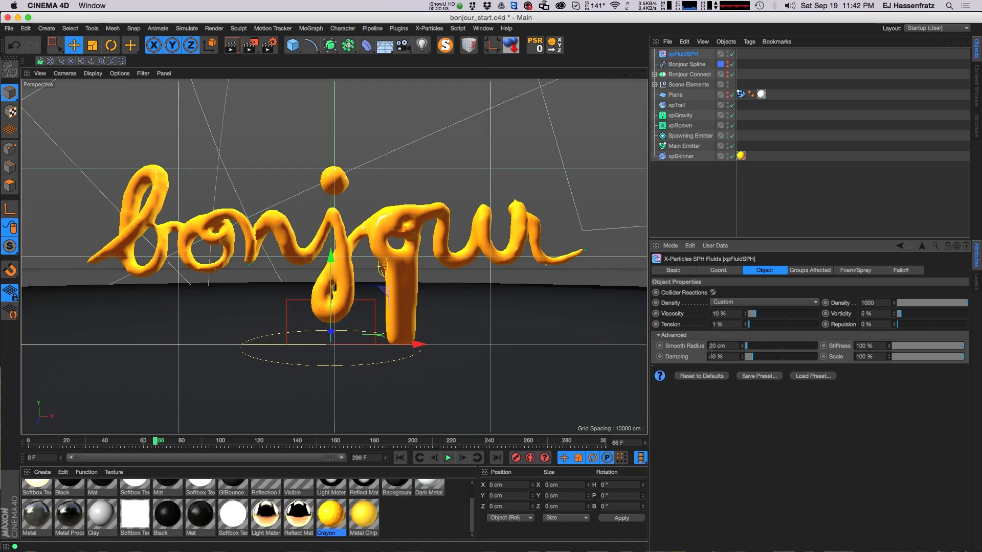
{"action": "left_click_drag", "start_coordinate": [748, 325], "coordinate": [750, 337]}
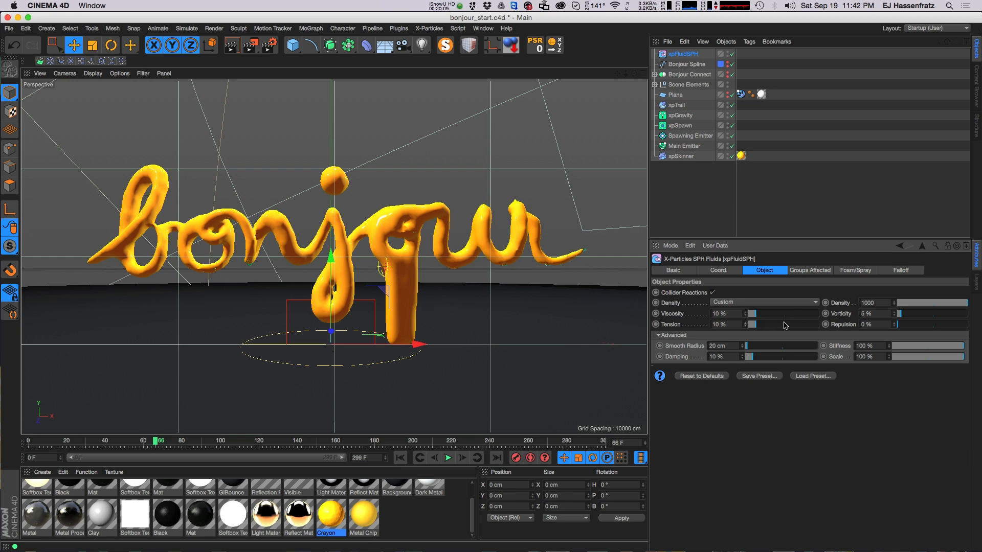
{"action": "left_click_drag", "start_coordinate": [895, 316], "coordinate": [897, 325]}
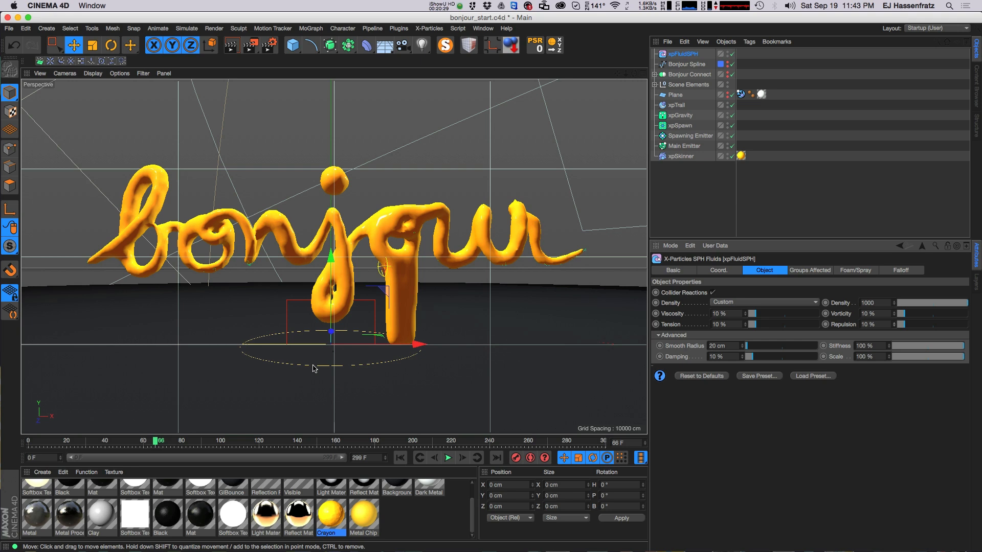
{"action": "double_click", "coordinate": [872, 303]}
Replay the simulation from the first frame and enlarge the xpSpawn falloff scale to 40 %.
{"action": "left_click", "coordinate": [400, 458]}
{"action": "left_click", "coordinate": [448, 457]}
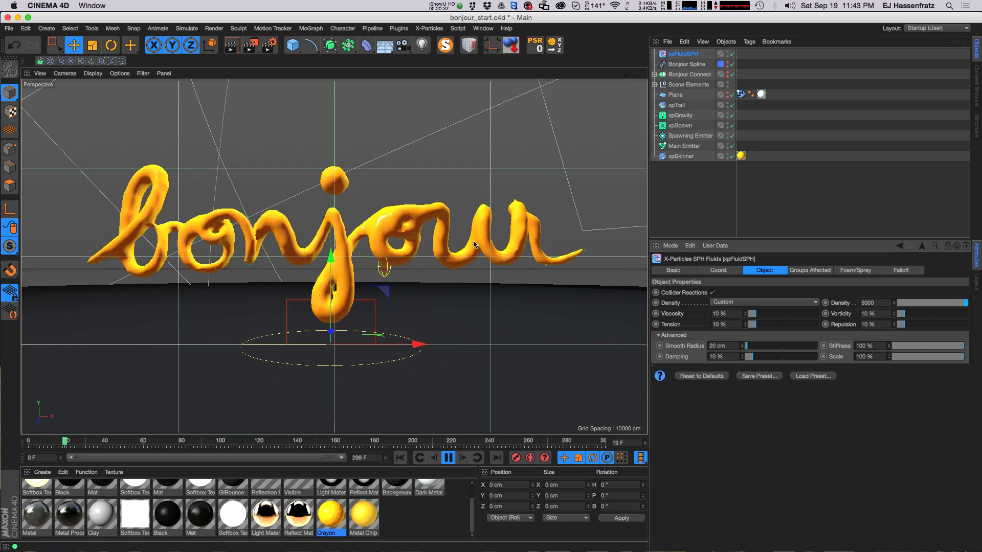
{"action": "left_click", "coordinate": [384, 268]}
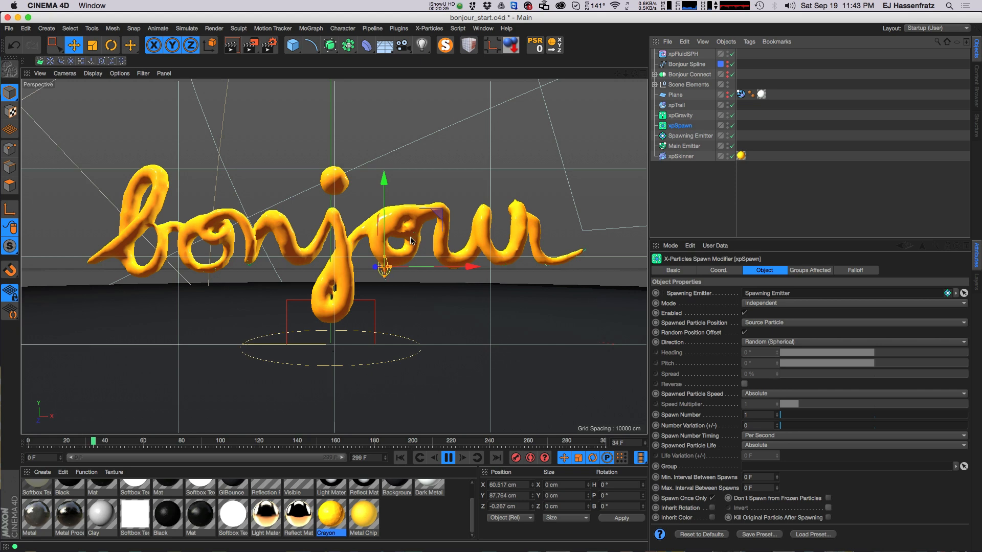
{"action": "left_click", "coordinate": [810, 270]}
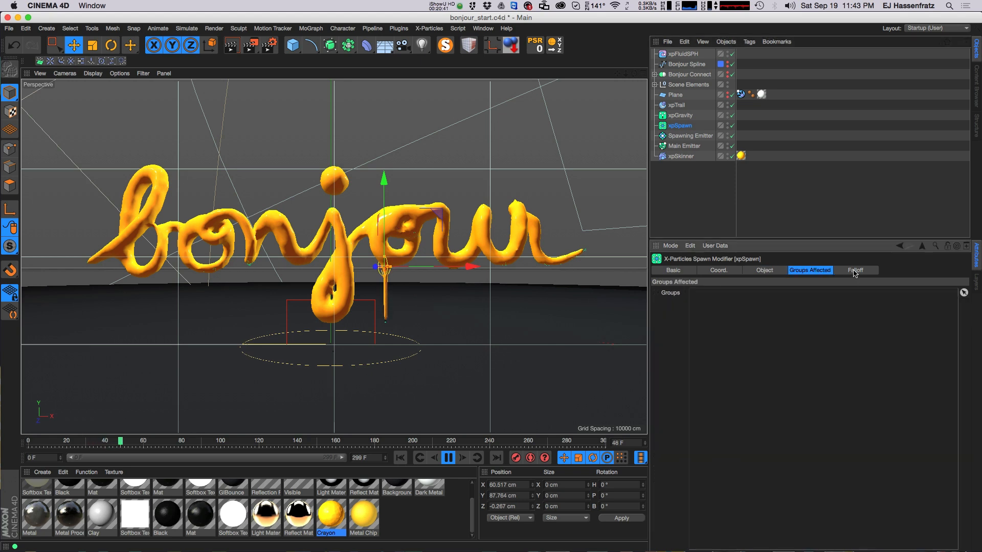
{"action": "left_click", "coordinate": [854, 271]}
{"action": "left_click_drag", "start_coordinate": [810, 336], "coordinate": [807, 337]}
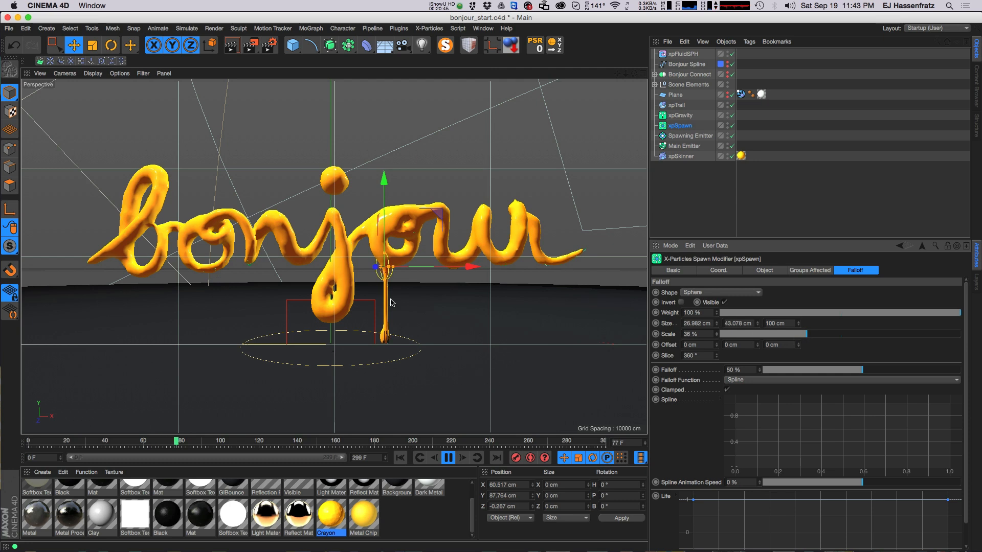
{"action": "mouse_move", "coordinate": [811, 336]}
{"action": "left_mouse_down"}
{"action": "mouse_move", "coordinate": [801, 344]}
{"action": "mouse_move", "coordinate": [817, 338]}
{"action": "left_mouse_up"}
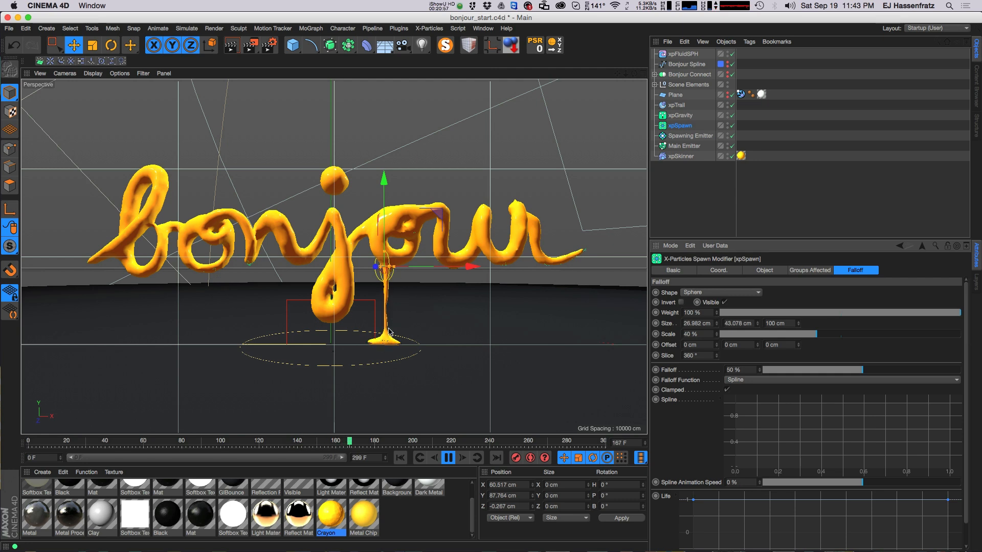
Examine the drip spreading on the floor, stop playback at frame 214 and inspect the xpSkinner settings.
{"action": "mouse_move", "coordinate": [386, 343]}
{"action": "left_mouse_down", "text": "alt"}
{"action": "mouse_move", "coordinate": [367, 399]}
{"action": "mouse_move", "coordinate": [390, 353]}
{"action": "left_mouse_up", "text": "alt"}
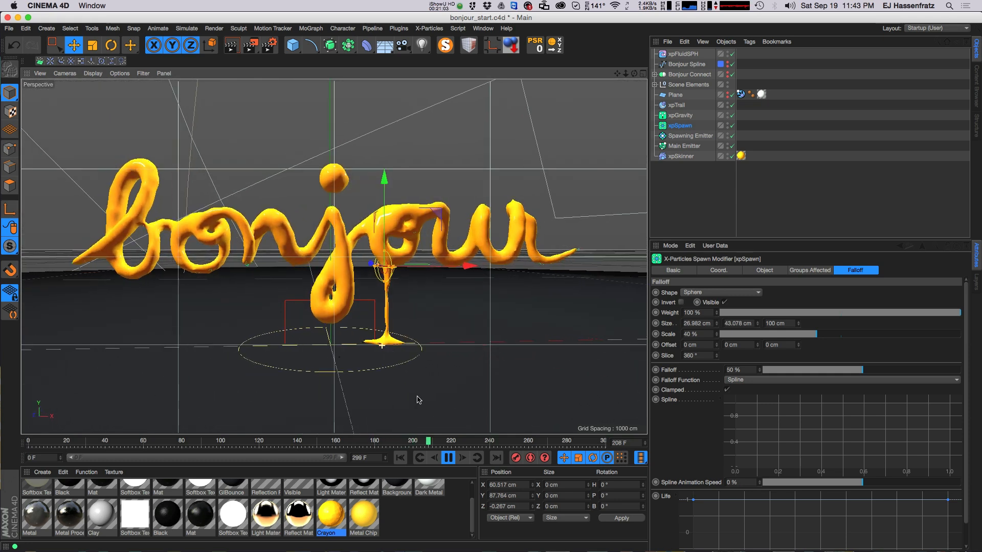
{"action": "left_click", "coordinate": [448, 457]}
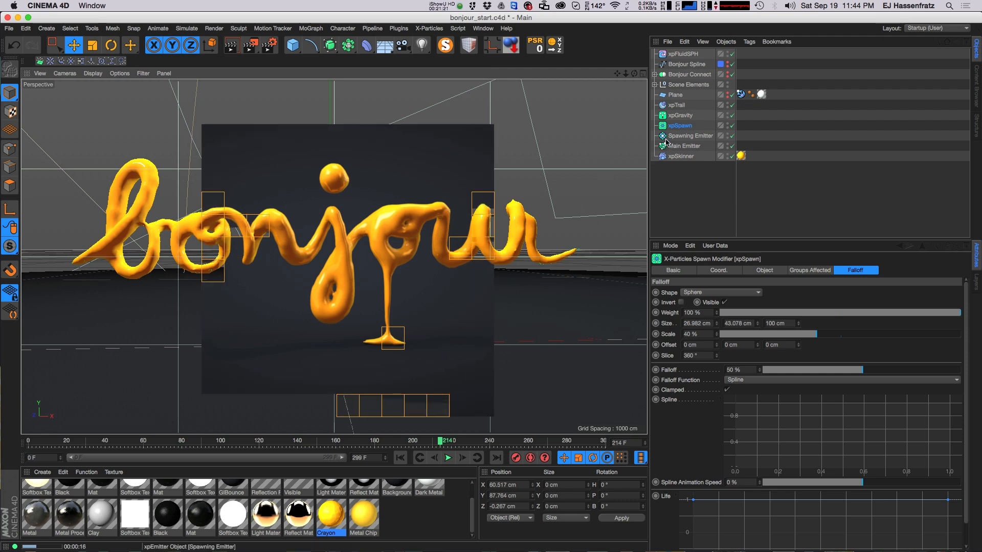
{"action": "left_click", "coordinate": [681, 156]}
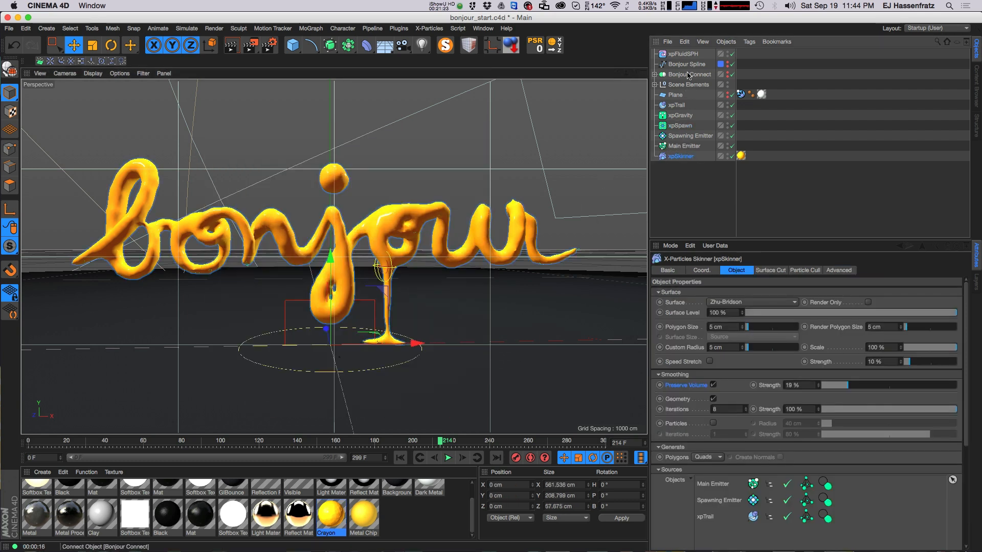
Try an xpFluidSPH stiffness of 0 % while replaying from the first frame, return it to 100 % and stop playback.
{"action": "left_click", "coordinate": [685, 54]}
{"action": "left_click", "coordinate": [807, 272]}
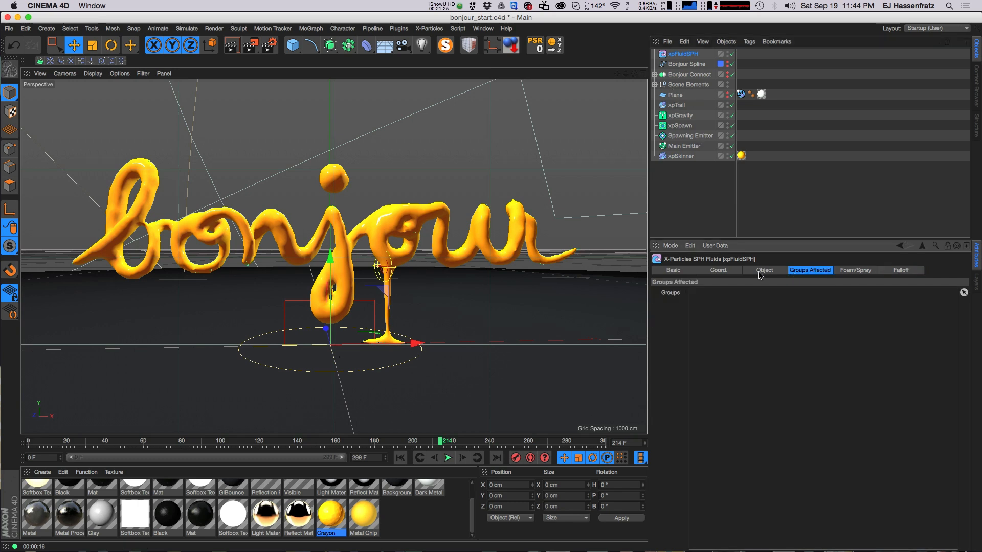
{"action": "left_click", "coordinate": [761, 272]}
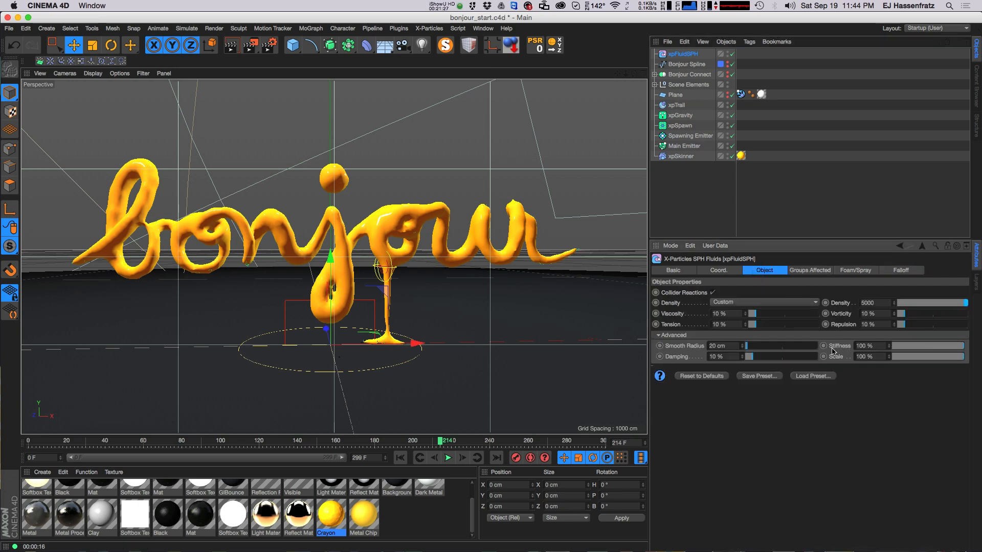
{"action": "left_click_drag", "start_coordinate": [916, 347], "coordinate": [893, 347]}
{"action": "left_click", "coordinate": [400, 458]}
{"action": "left_click", "coordinate": [448, 458]}
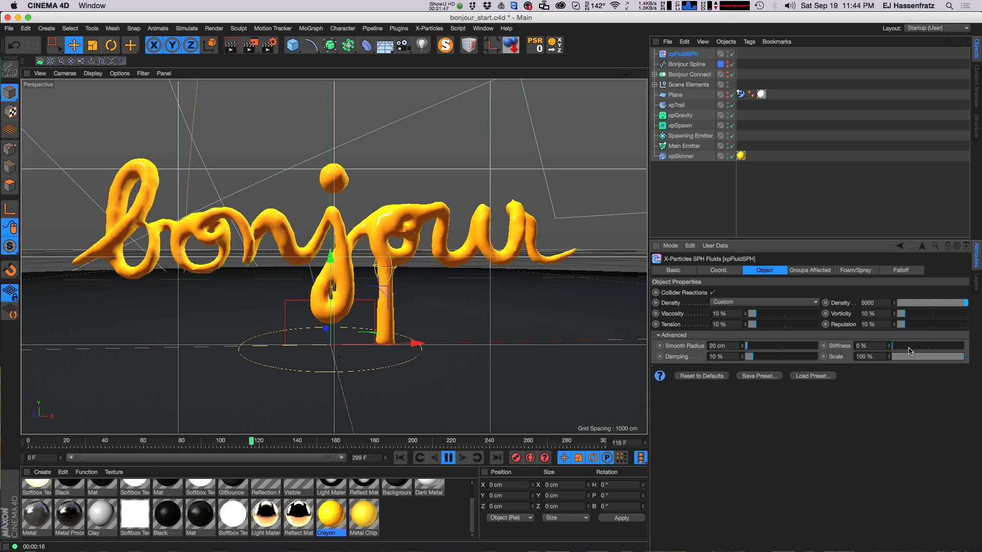
{"action": "left_click_drag", "start_coordinate": [909, 352], "coordinate": [964, 352]}
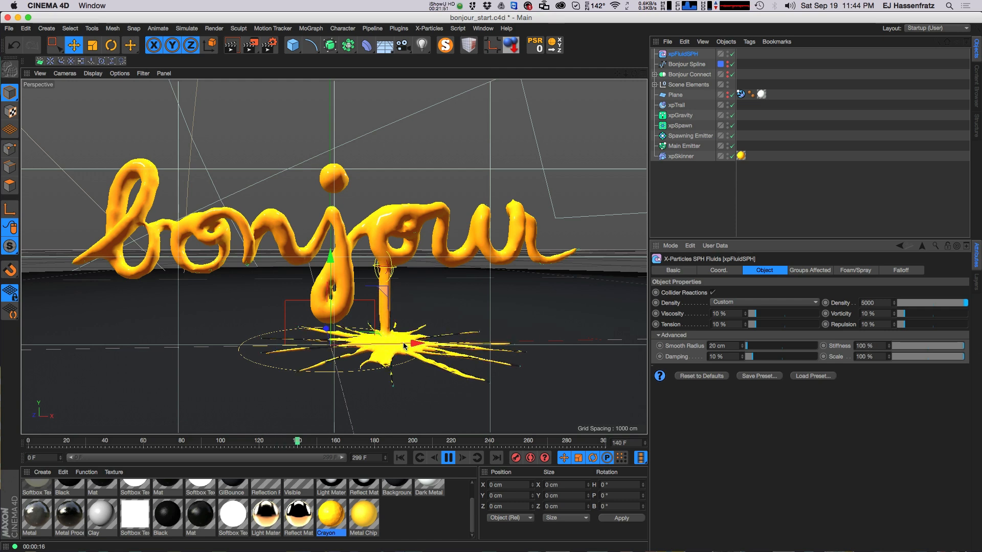
{"action": "left_click", "coordinate": [449, 462]}
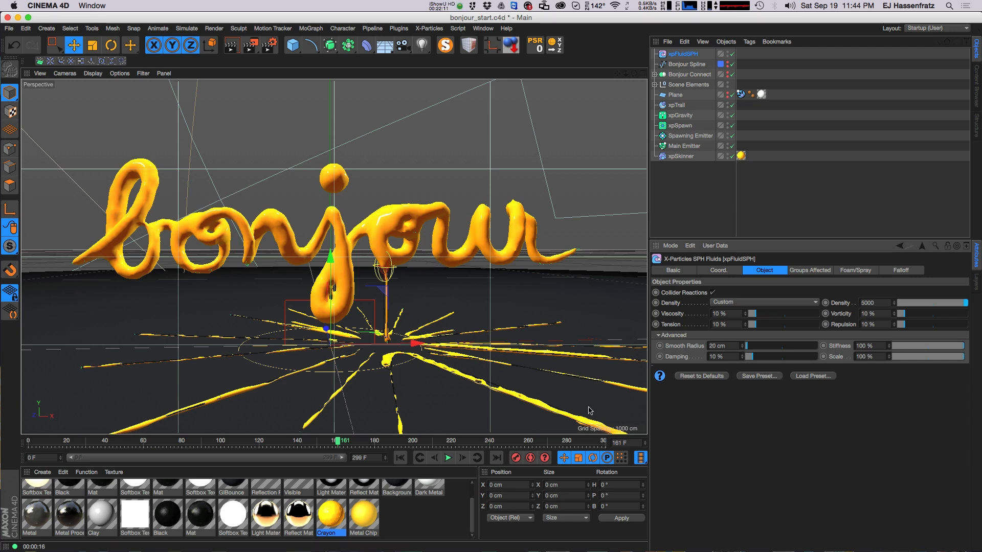
Replay the simulation from the first frame to examine the fluid drip, stopping at frame 63.
{"action": "left_click", "coordinate": [400, 457]}
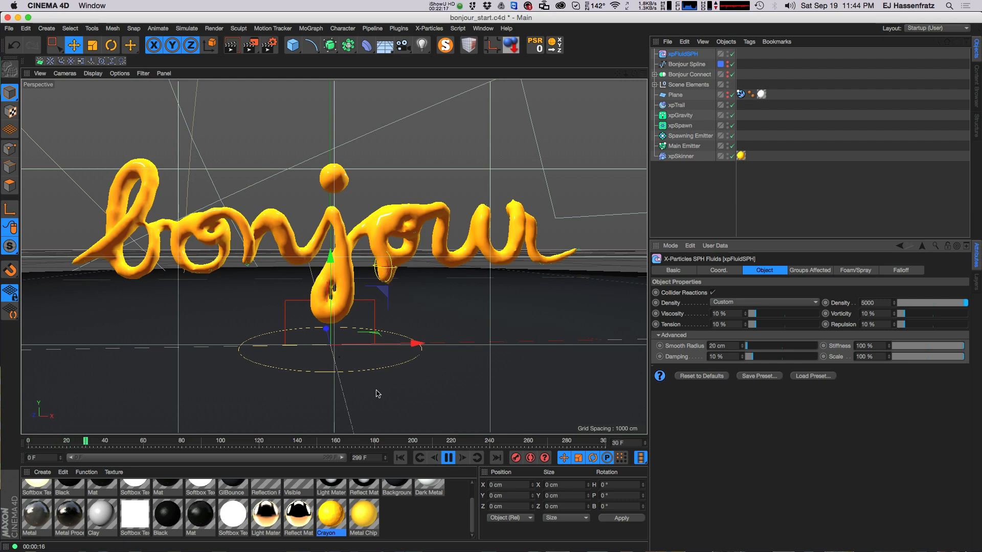
{"action": "left_click", "coordinate": [448, 458]}
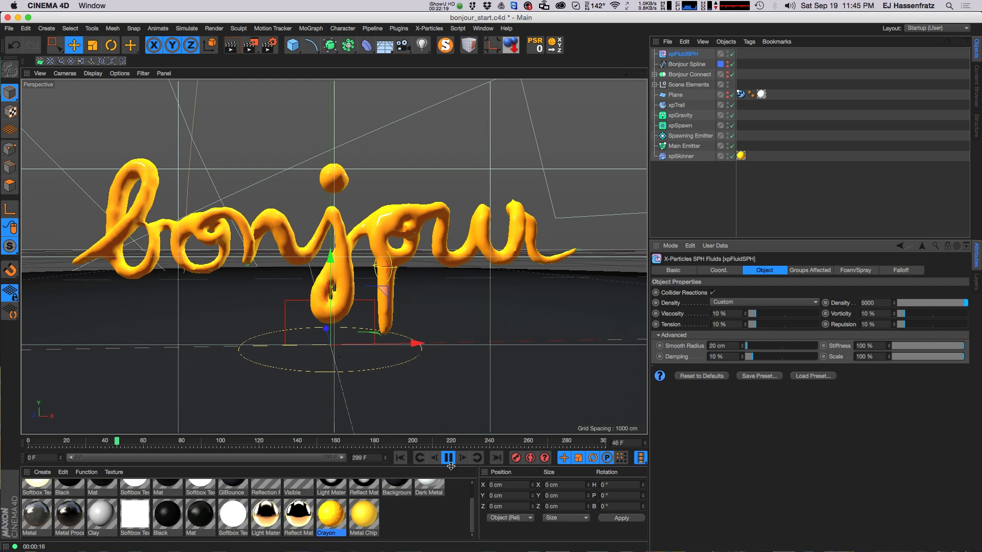
{"action": "key", "text": "F8"}
{"action": "key", "text": "F8"}
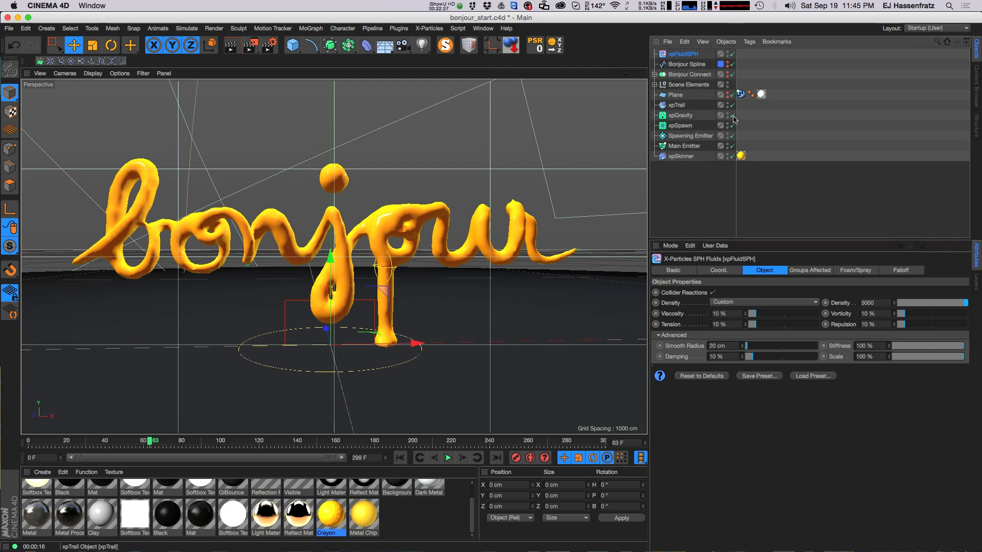
Set the floor plane's xpCollider bounce to 0 %, friction to 32 % and friction variation to 25 %.
{"action": "left_click", "coordinate": [741, 95]}
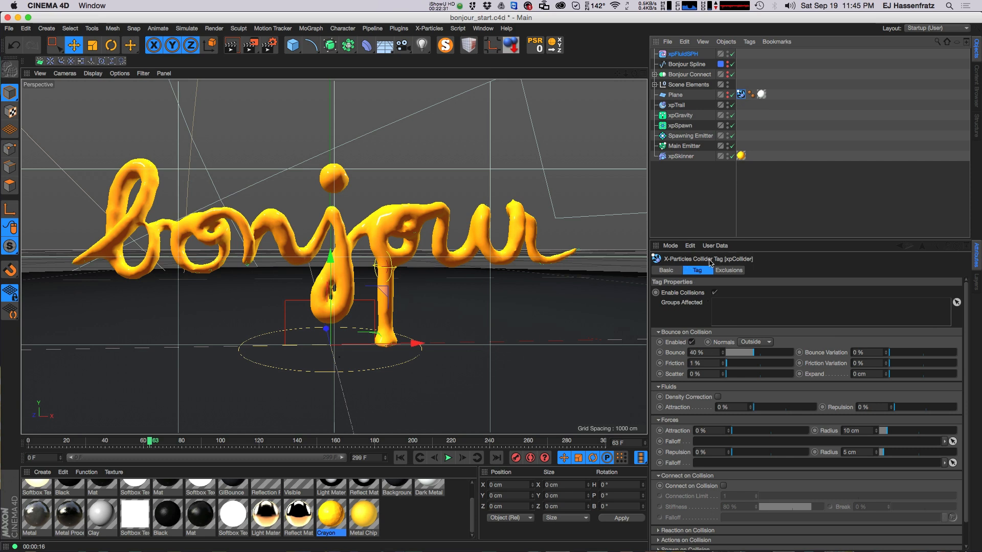
{"action": "left_click_drag", "start_coordinate": [751, 357], "coordinate": [673, 366]}
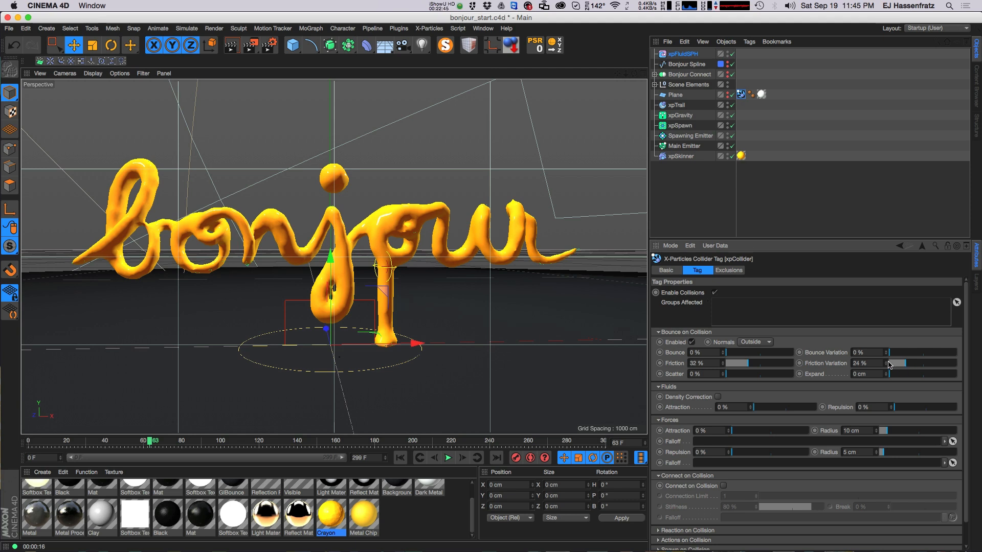
Replay the simulation from the first frame while sweeping the xpSpawn falloff along the lettering, stopping playback at frame 135.
{"action": "left_click", "coordinate": [400, 457]}
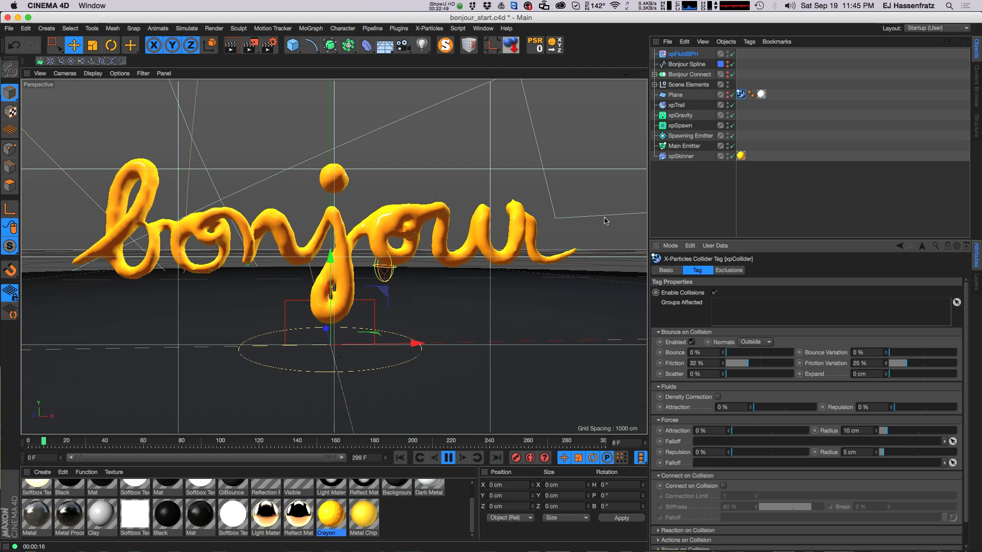
{"action": "left_click", "coordinate": [681, 125]}
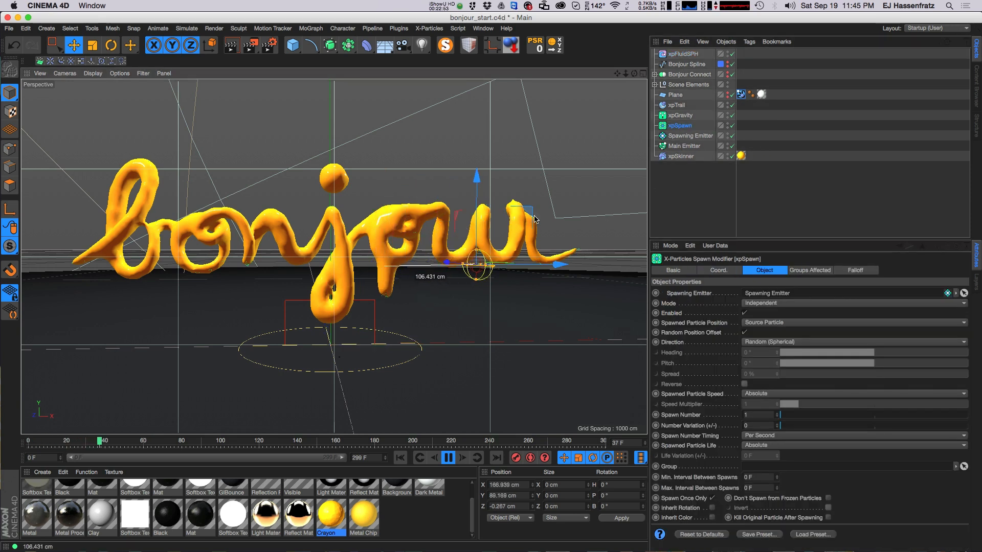
{"action": "left_click_drag", "start_coordinate": [501, 223], "coordinate": [453, 217]}
{"action": "left_click", "coordinate": [449, 458]}
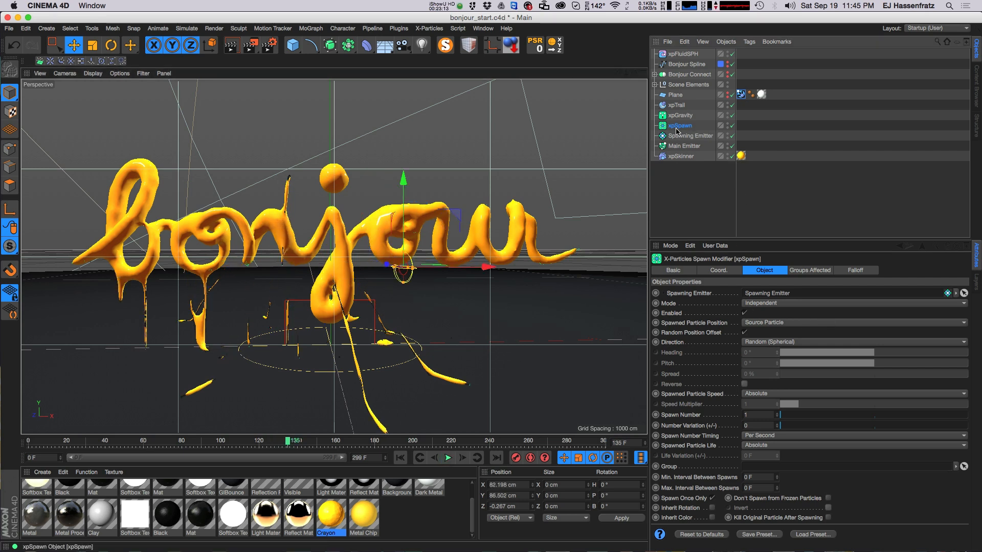
Set the xpSpawn falloff to 100 % and reshape it beneath the second "o" to about 111 × 17 × 100 cm.
{"action": "left_click", "coordinate": [856, 271]}
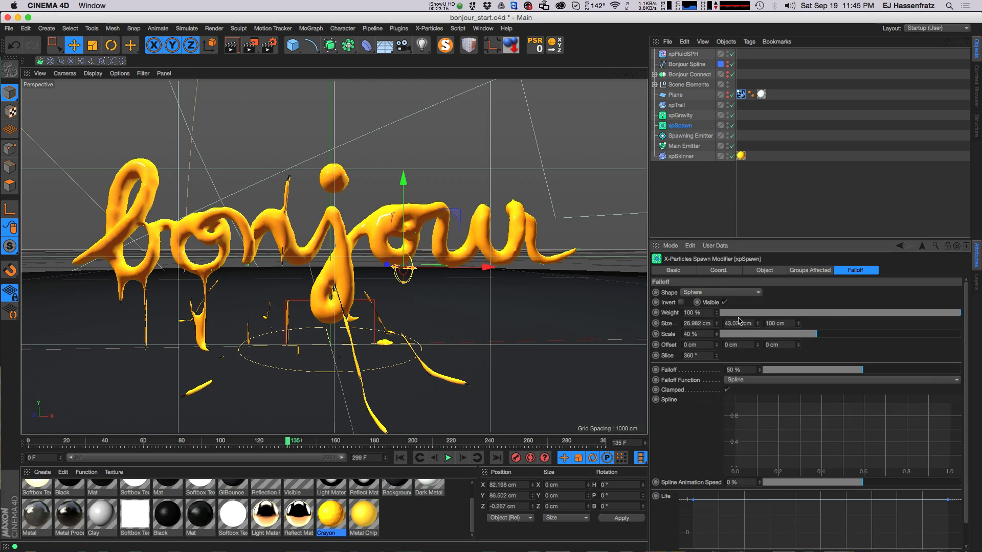
{"action": "left_click_drag", "start_coordinate": [853, 374], "coordinate": [981, 372]}
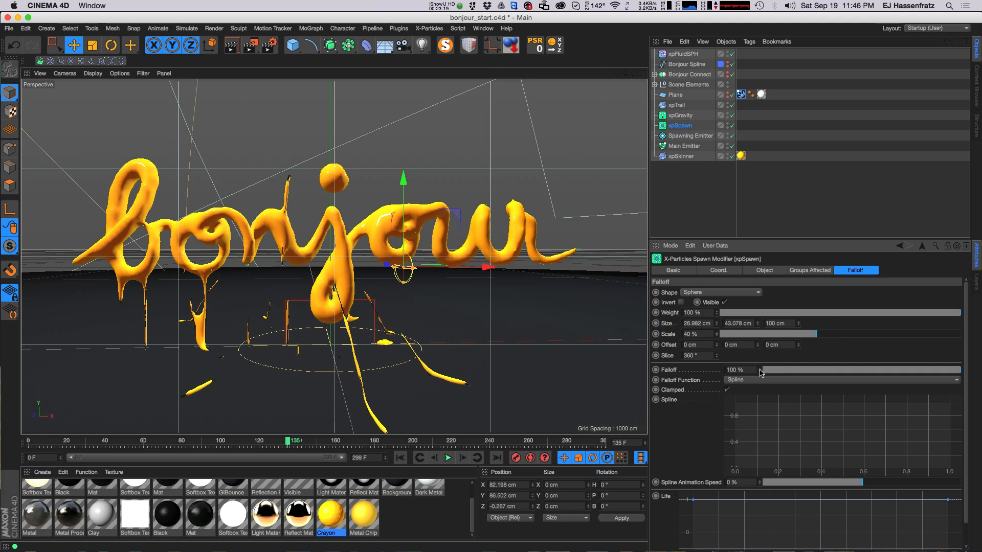
{"action": "mouse_move", "coordinate": [407, 265]}
{"action": "left_mouse_down"}
{"action": "mouse_move", "coordinate": [395, 271]}
{"action": "mouse_move", "coordinate": [397, 261]}
{"action": "left_mouse_up"}
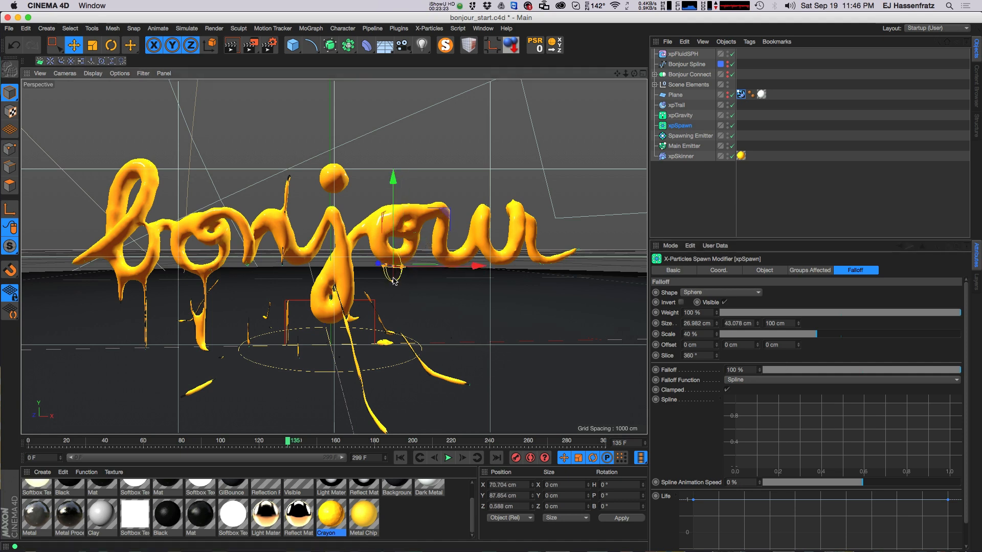
{"action": "left_click_drag", "start_coordinate": [419, 283], "coordinate": [409, 280]}
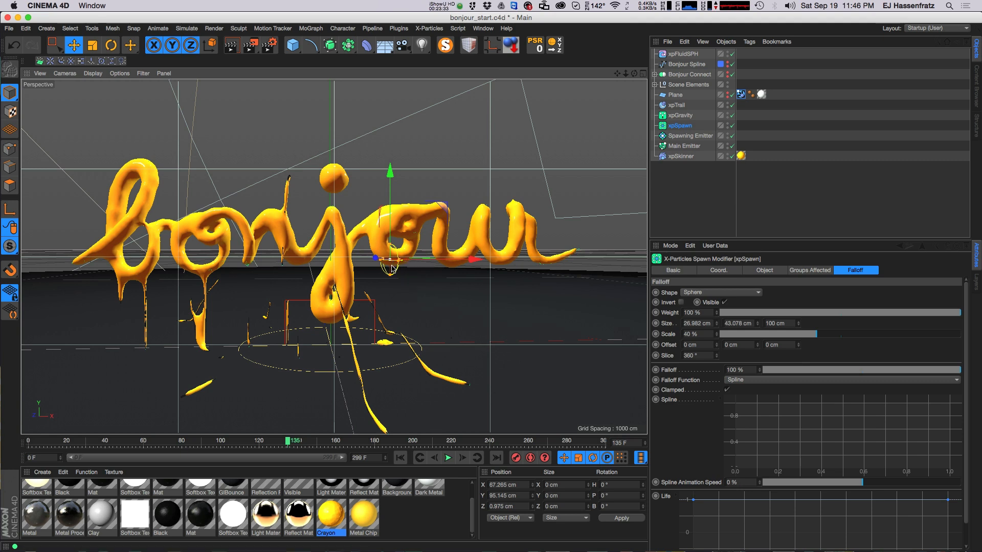
{"action": "left_click_drag", "start_coordinate": [356, 262], "coordinate": [390, 254]}
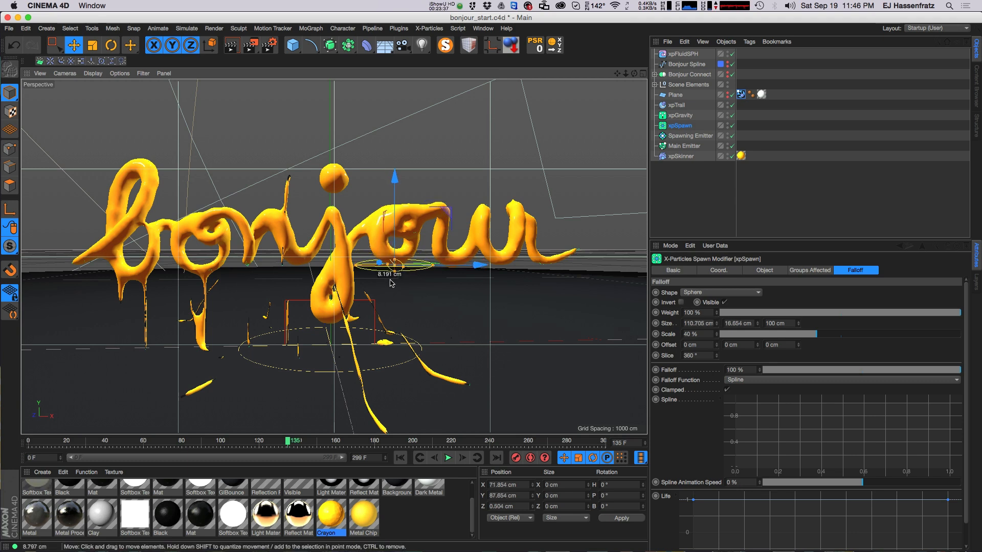
Replay the simulation from the first frame to examine the drip under the second "o", stopping at frame 73.
{"action": "left_click", "coordinate": [400, 457]}
{"action": "left_click", "coordinate": [449, 458]}
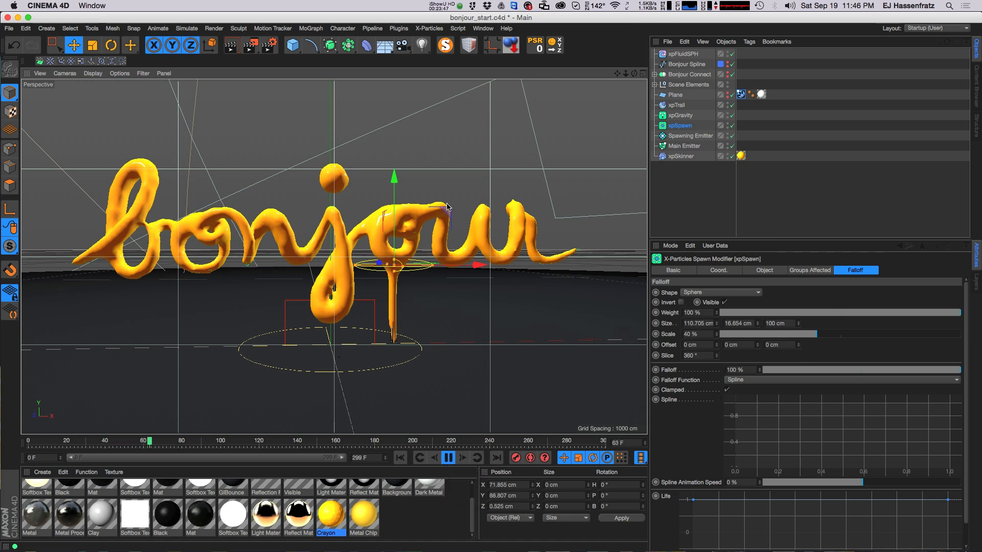
{"action": "left_click", "coordinate": [448, 457]}
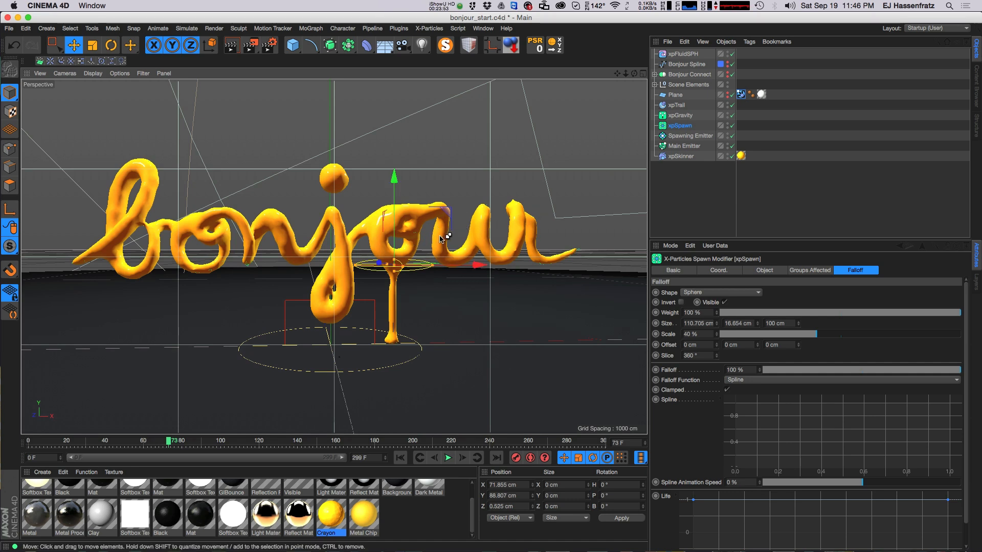
Copy xpSpawn onto the "b" at about X -198 cm, Y 143 cm, and place the copy directly above xpSpawn in the hierarchy.
{"action": "left_click_drag", "start_coordinate": [433, 237], "coordinate": [183, 245], "text": "ctrl"}
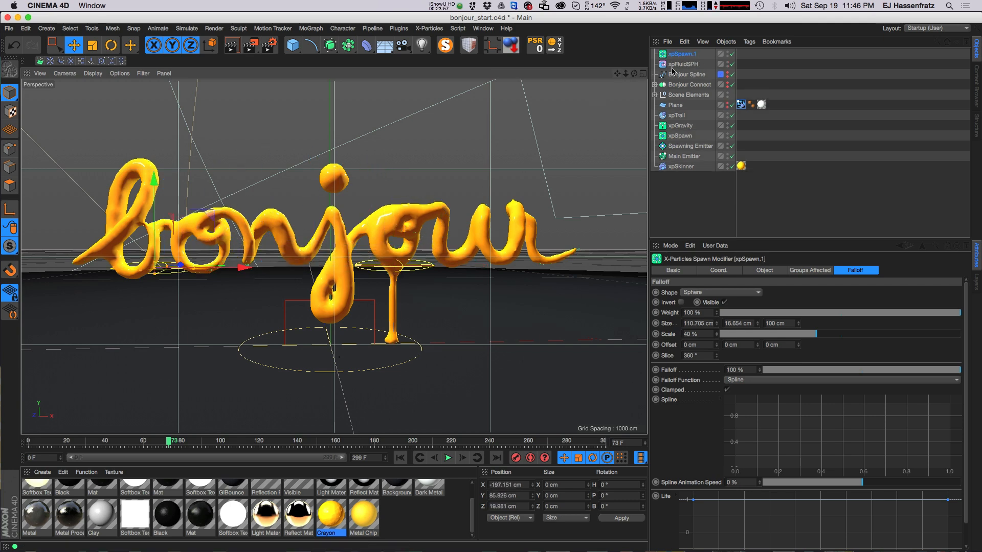
{"action": "left_click_drag", "start_coordinate": [672, 122], "coordinate": [674, 131]}
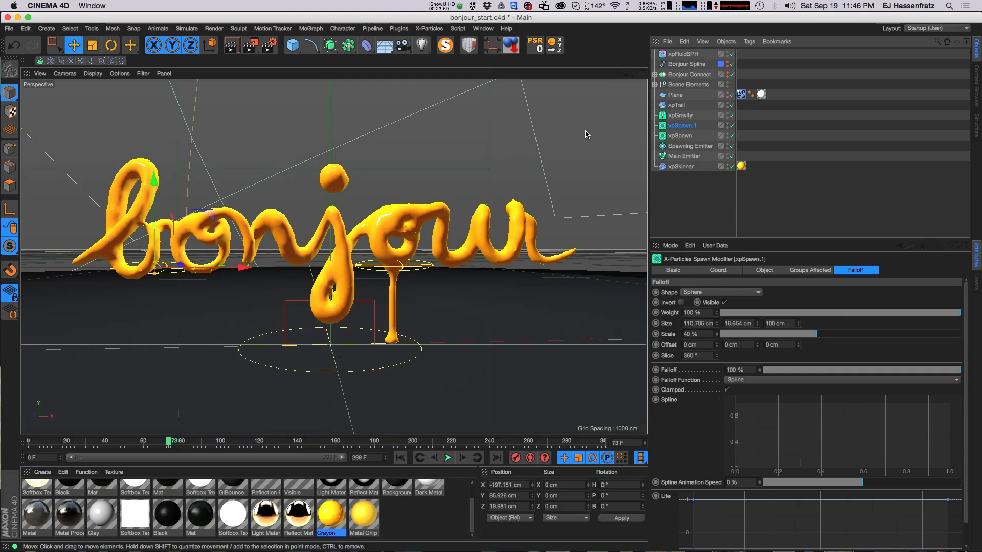
{"action": "left_click_drag", "start_coordinate": [199, 282], "coordinate": [159, 215]}
Copy the spawn modifier beneath the dot of the "j" and shrink its falloff to about 26 × 17 × 26 cm.
{"action": "left_click_drag", "start_coordinate": [160, 239], "coordinate": [276, 208]}
{"action": "right_click_drag", "start_coordinate": [277, 207], "coordinate": [409, 188], "text": "alt"}
{"action": "left_click_drag", "start_coordinate": [441, 173], "coordinate": [280, 185]}
{"action": "right_click_drag", "start_coordinate": [307, 198], "coordinate": [334, 197], "text": "alt"}
{"action": "left_click_drag", "start_coordinate": [342, 191], "coordinate": [365, 189]}
Select xpSpawn.1 at the "b" and shrink its falloff to fit around the letter.
{"action": "left_click_drag", "start_coordinate": [271, 213], "coordinate": [372, 204], "text": "alt"}
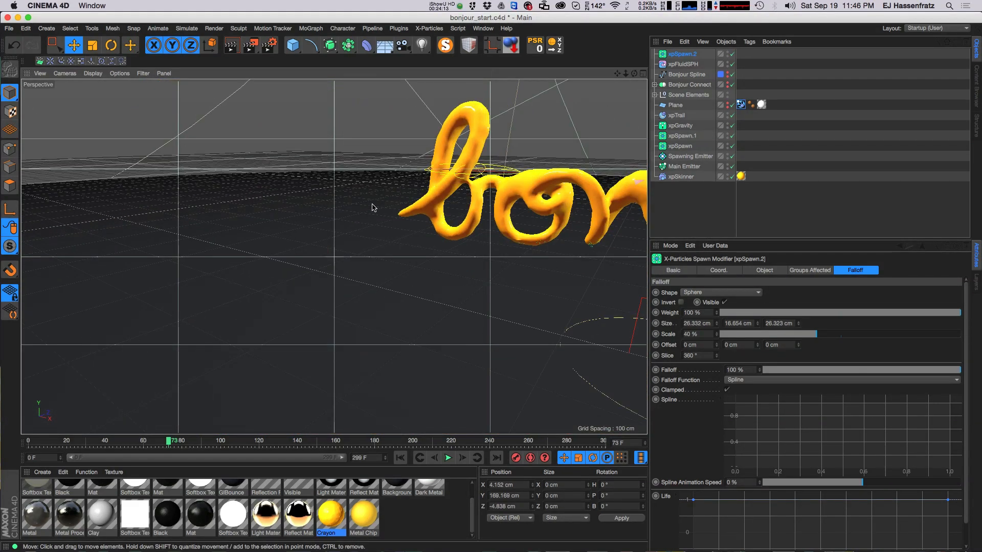
{"action": "middle_click_drag", "start_coordinate": [373, 204], "coordinate": [215, 206], "text": "alt"}
{"action": "left_click_drag", "start_coordinate": [286, 208], "coordinate": [363, 200], "text": "alt"}
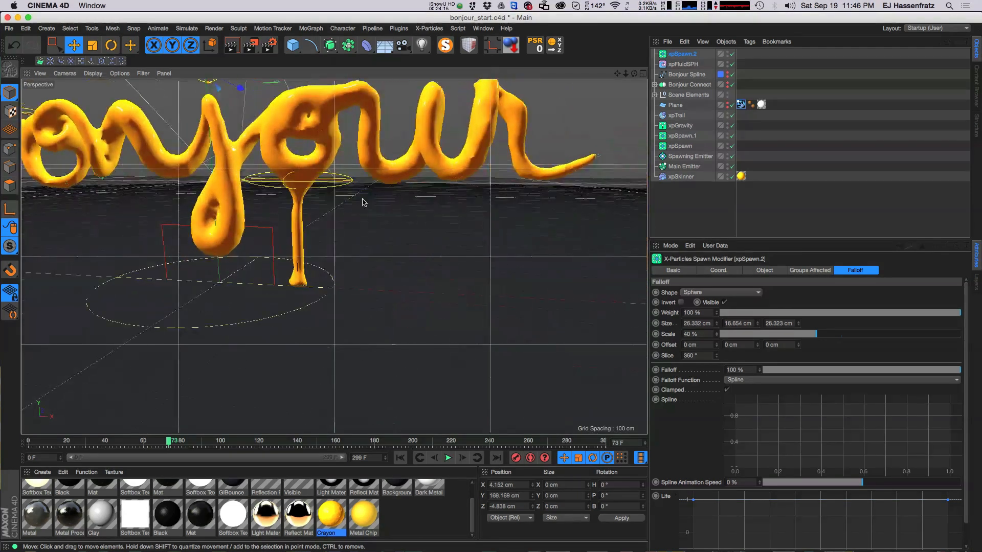
{"action": "middle_click_drag", "start_coordinate": [315, 183], "coordinate": [488, 256], "text": "alt"}
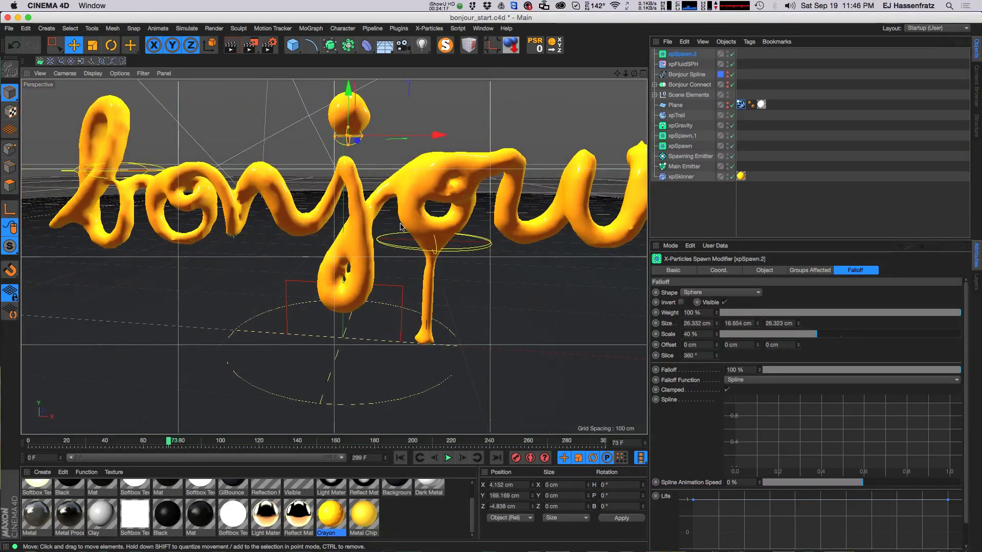
{"action": "middle_click_drag", "start_coordinate": [241, 204], "coordinate": [273, 219], "text": "alt"}
{"action": "left_click_drag", "start_coordinate": [146, 187], "coordinate": [136, 187], "text": "alt"}
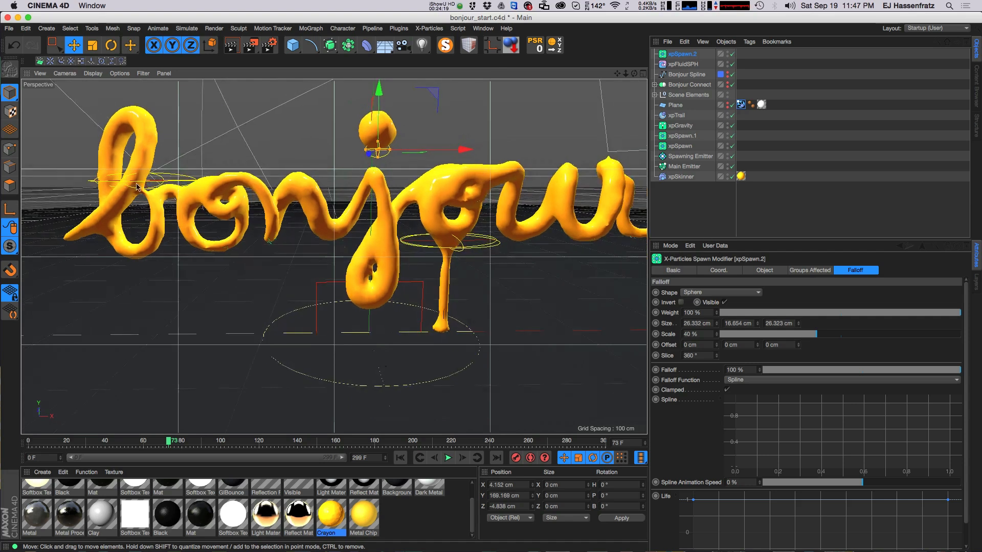
{"action": "left_click", "coordinate": [195, 182]}
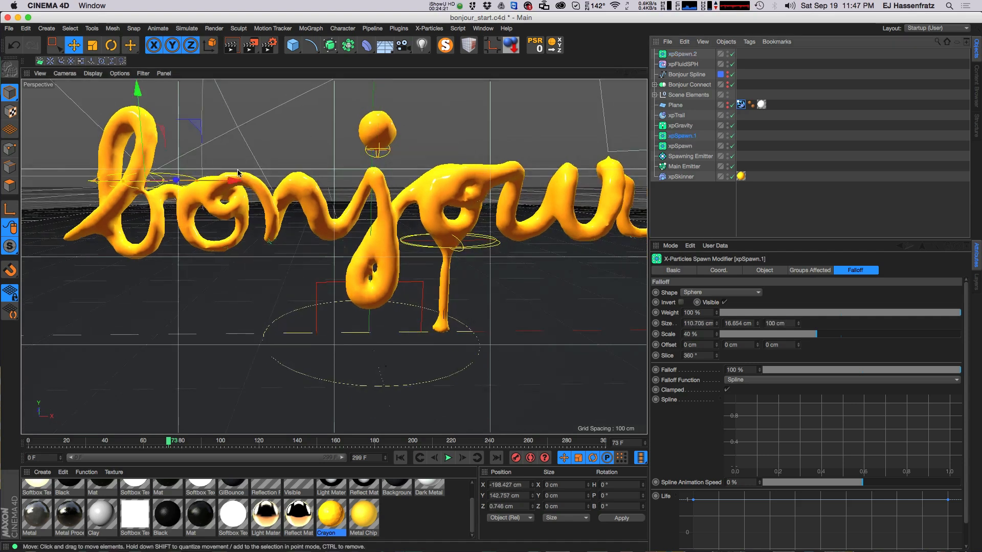
{"action": "left_click_drag", "start_coordinate": [196, 181], "coordinate": [112, 231]}
{"action": "left_click_drag", "start_coordinate": [209, 148], "coordinate": [299, 176]}
Copy the "b" spawn modifier beneath the bottom of the "u" at about X 186 cm, with a falloff of about 42 × 17 × 44 cm.
{"action": "middle_click_drag", "start_coordinate": [300, 176], "coordinate": [246, 198], "text": "alt"}
{"action": "right_click_drag", "start_coordinate": [246, 197], "coordinate": [218, 180], "text": "alt"}
{"action": "left_click_drag", "start_coordinate": [217, 180], "coordinate": [424, 209], "text": "ctrl"}
{"action": "right_click_drag", "start_coordinate": [424, 208], "coordinate": [471, 192], "text": "alt"}
{"action": "left_click_drag", "start_coordinate": [470, 191], "coordinate": [425, 216], "text": "alt"}
{"action": "left_click_drag", "start_coordinate": [425, 216], "coordinate": [441, 206], "text": "alt"}
{"action": "left_click_drag", "start_coordinate": [402, 194], "coordinate": [399, 205]}
{"action": "left_click_drag", "start_coordinate": [386, 209], "coordinate": [444, 203], "text": "alt"}
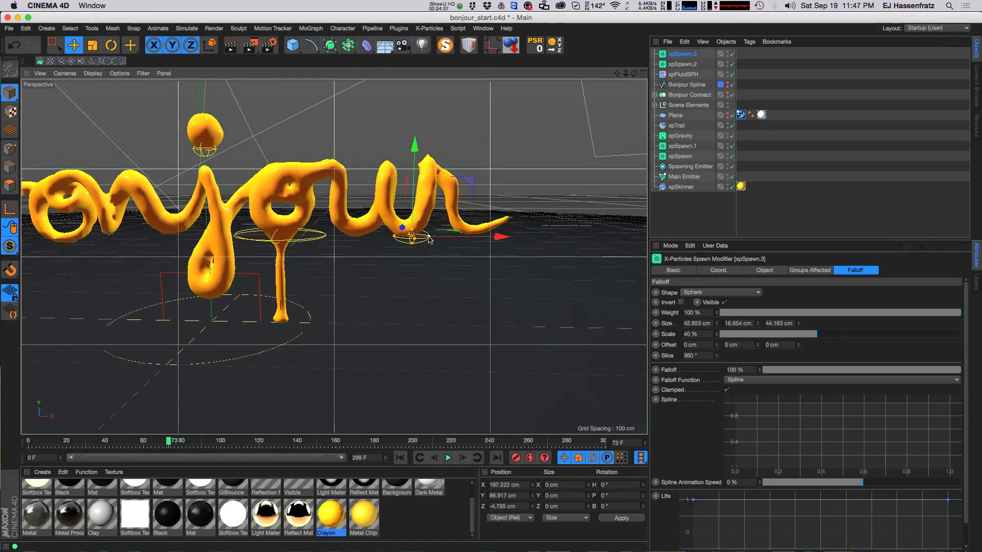
{"action": "left_click_drag", "start_coordinate": [414, 235], "coordinate": [401, 238]}
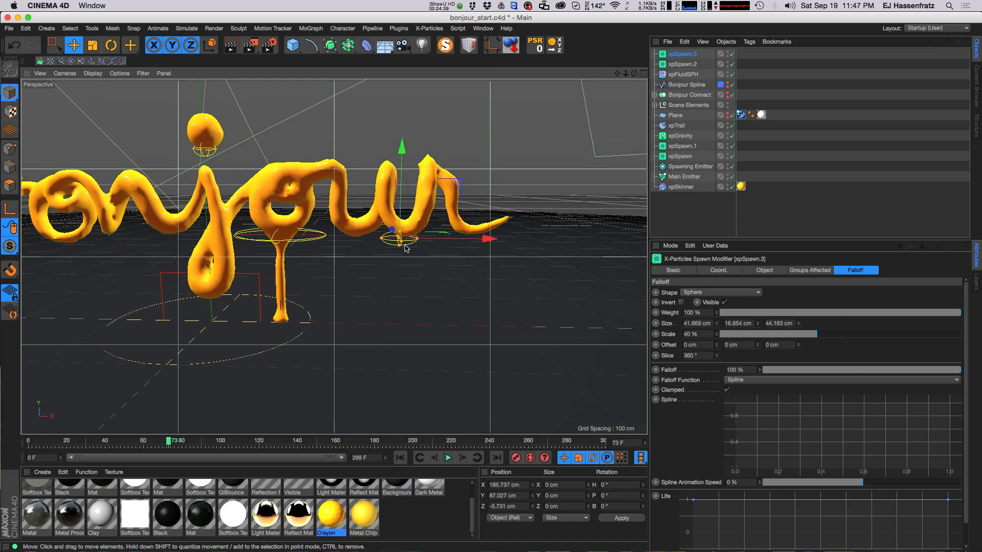
Copy xpSpawn.3 along the lettering to the left side of the "u", at about X 151 cm, Y 94 cm.
{"action": "scroll", "coordinate": [403, 228], "scroll_direction": "up", "scroll_amount": 2}
{"action": "middle_click_drag", "start_coordinate": [369, 238], "coordinate": [444, 271], "text": "alt"}
{"action": "scroll", "coordinate": [435, 272], "scroll_direction": "down", "scroll_amount": 2}
{"action": "left_click_drag", "start_coordinate": [452, 280], "coordinate": [390, 283], "text": "ctrl"}
{"action": "scroll", "coordinate": [394, 282], "scroll_direction": "down", "scroll_amount": 2}
{"action": "scroll", "coordinate": [391, 285], "scroll_direction": "up", "scroll_amount": 3}
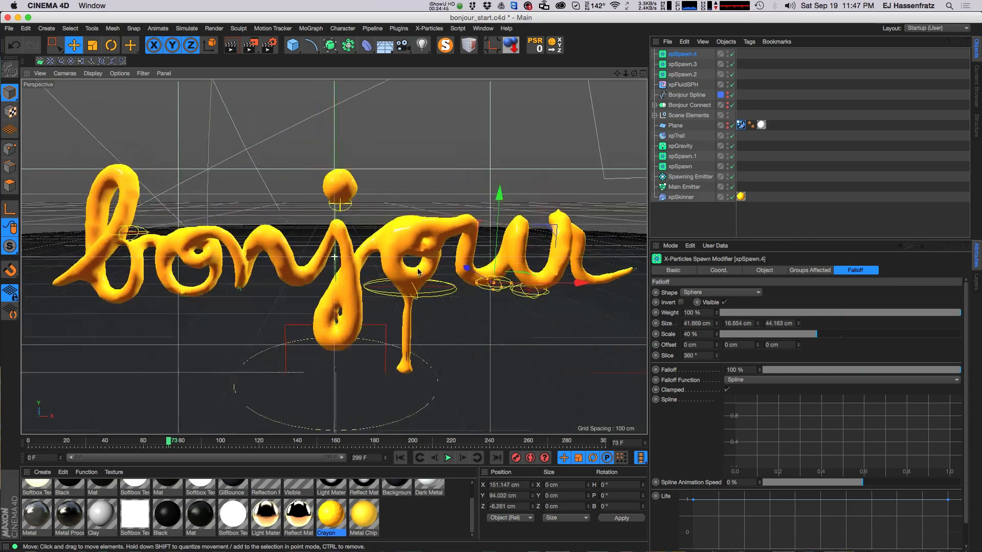
Replay the simulation from the first frame, raise xpSpawn.4 to about Y 108 cm and examine the drips, stopping at frame 98.
{"action": "left_click", "coordinate": [399, 458]}
{"action": "left_click", "coordinate": [448, 457]}
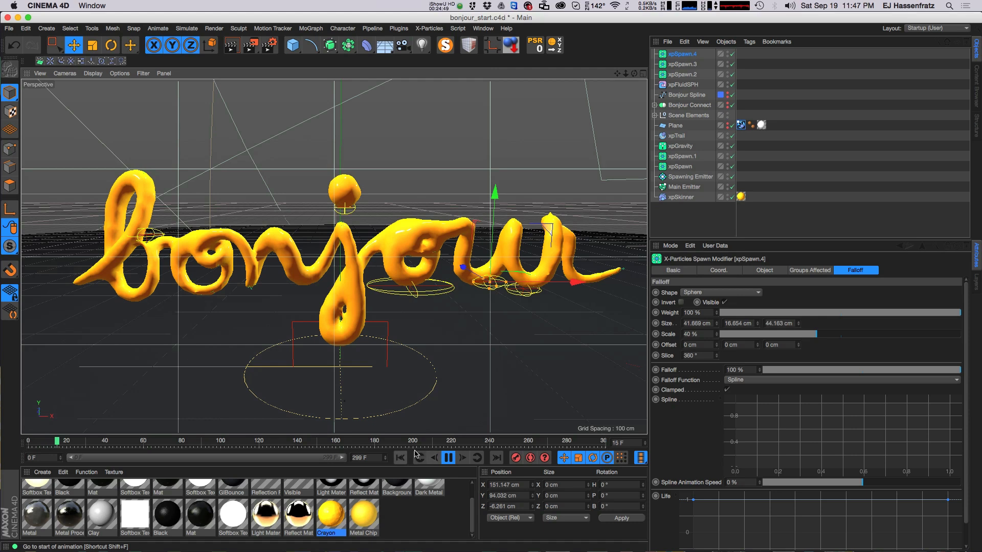
{"action": "left_click_drag", "start_coordinate": [515, 307], "coordinate": [511, 318], "text": "alt"}
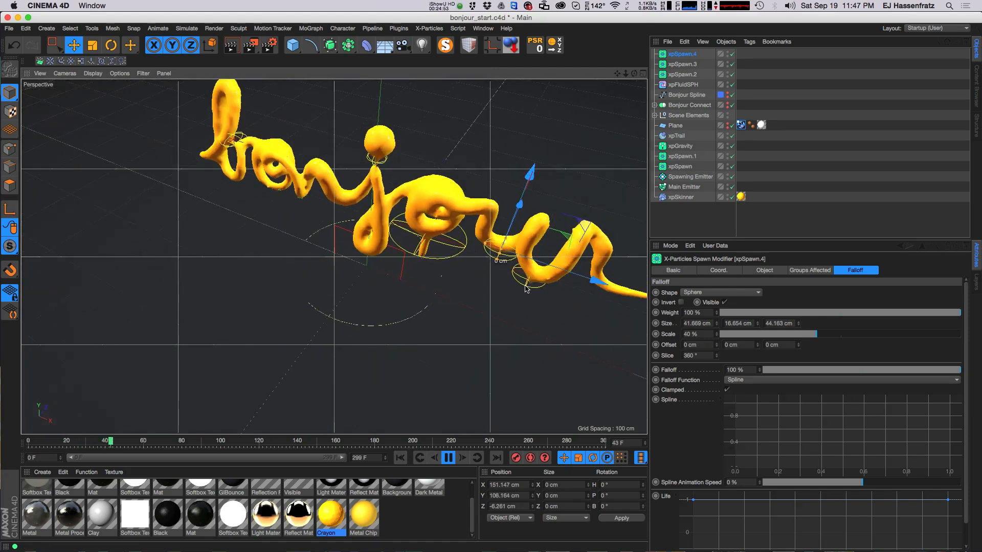
{"action": "left_click", "coordinate": [393, 313]}
{"action": "left_click_drag", "start_coordinate": [441, 277], "coordinate": [458, 255], "text": "alt"}
{"action": "middle_click_drag", "start_coordinate": [431, 280], "coordinate": [406, 296], "text": "alt"}
{"action": "left_click_drag", "start_coordinate": [406, 296], "coordinate": [430, 281], "text": "alt"}
{"action": "middle_click_drag", "start_coordinate": [459, 260], "coordinate": [442, 275], "text": "alt"}
{"action": "left_click_drag", "start_coordinate": [444, 271], "coordinate": [438, 271], "text": "alt"}
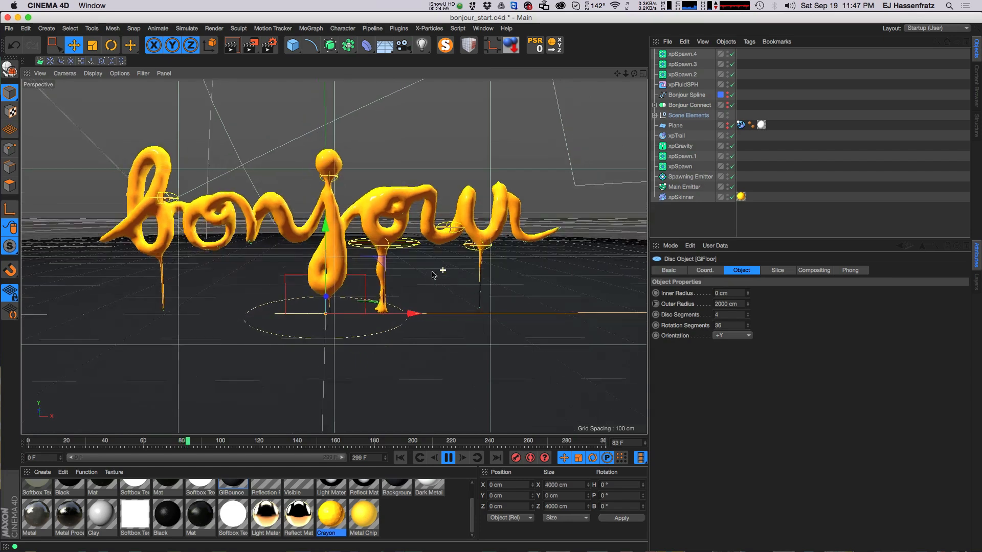
{"action": "middle_click_drag", "start_coordinate": [440, 277], "coordinate": [437, 285], "text": "alt"}
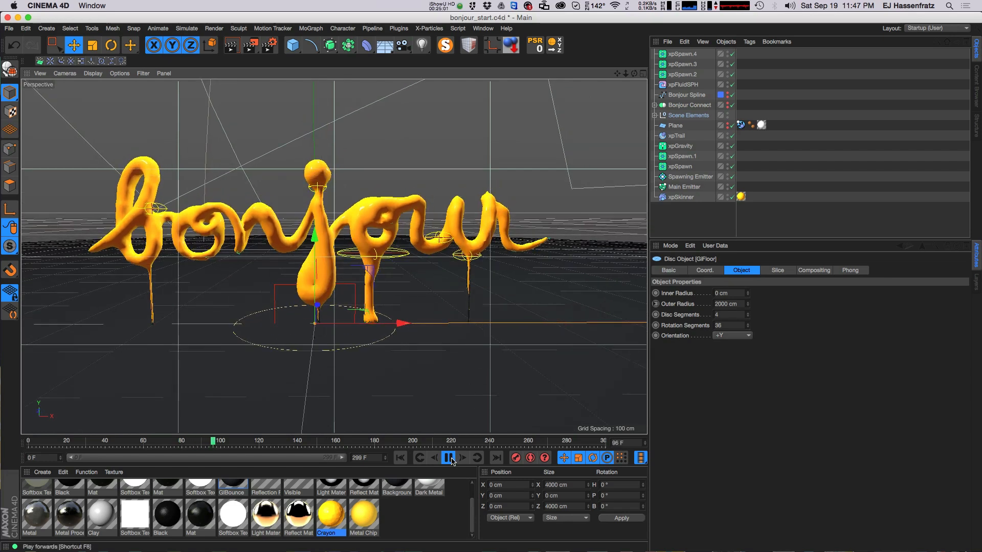
{"action": "key", "text": "F8"}
Set the xpGravity modifier's gravity strength to 50 cm.
{"action": "left_click", "coordinate": [679, 146]}
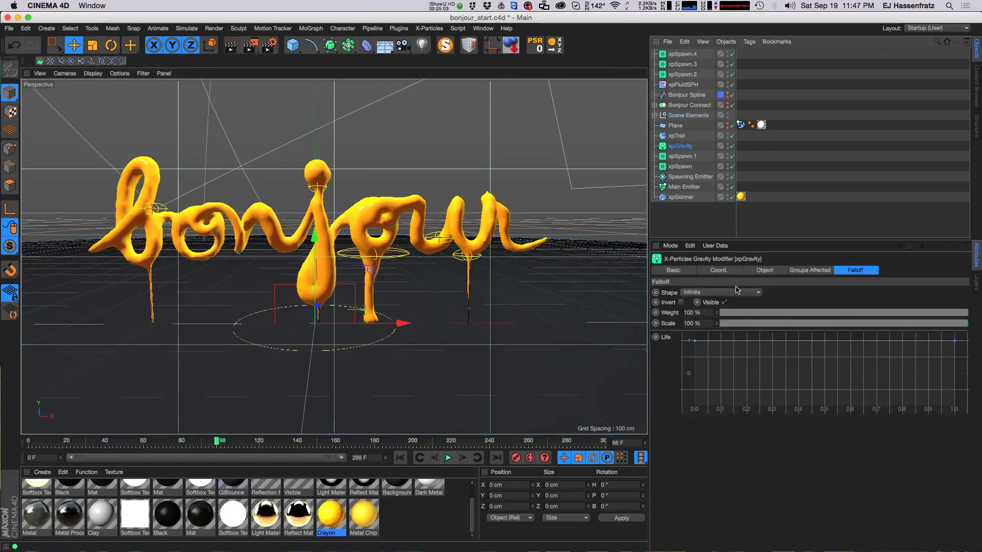
{"action": "left_click", "coordinate": [765, 270]}
{"action": "left_click_drag", "start_coordinate": [783, 314], "coordinate": [785, 313]}
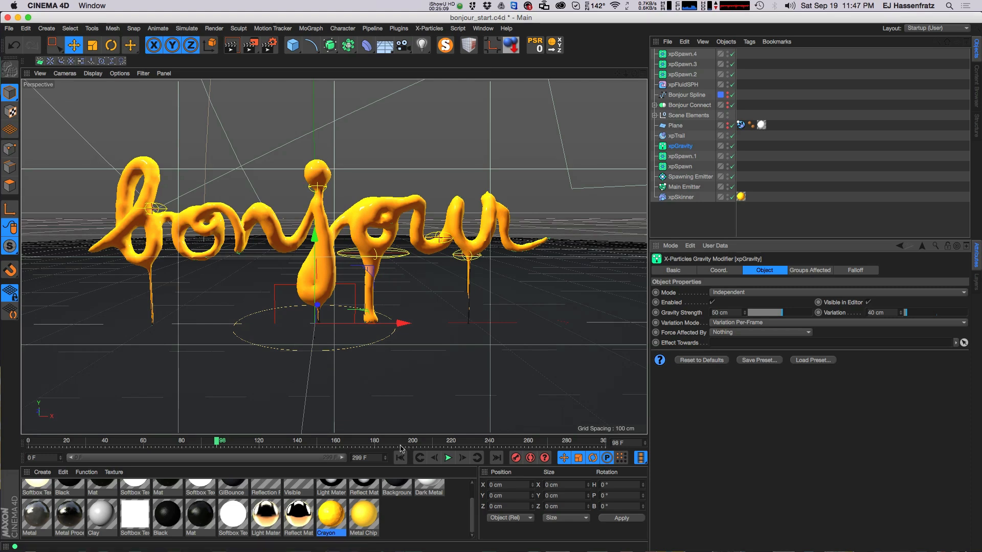
Replay the simulation from the first frame while inspecting the xpTrail settings, and stop playback at frame 123.
{"action": "left_click", "coordinate": [410, 458]}
{"action": "left_click", "coordinate": [447, 460]}
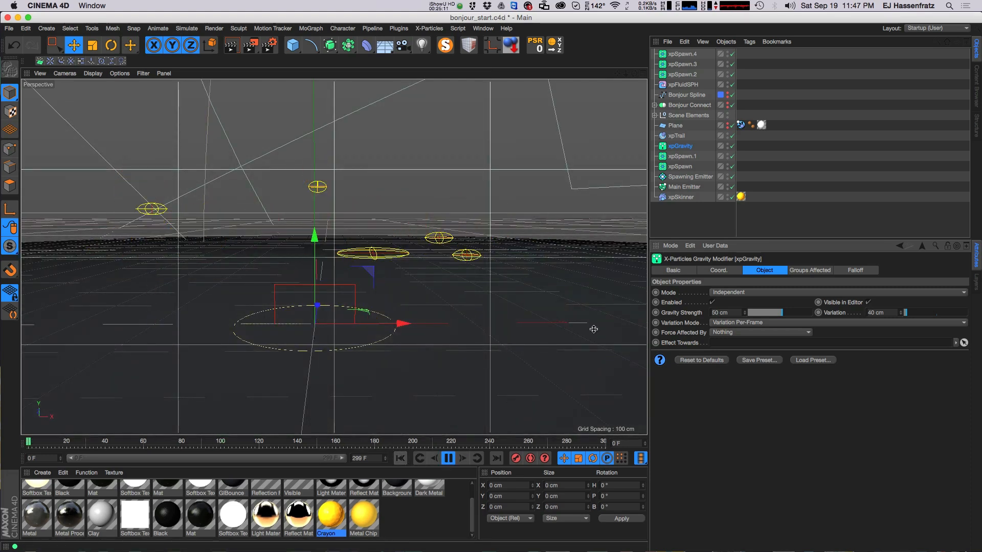
{"action": "left_click", "coordinate": [677, 136]}
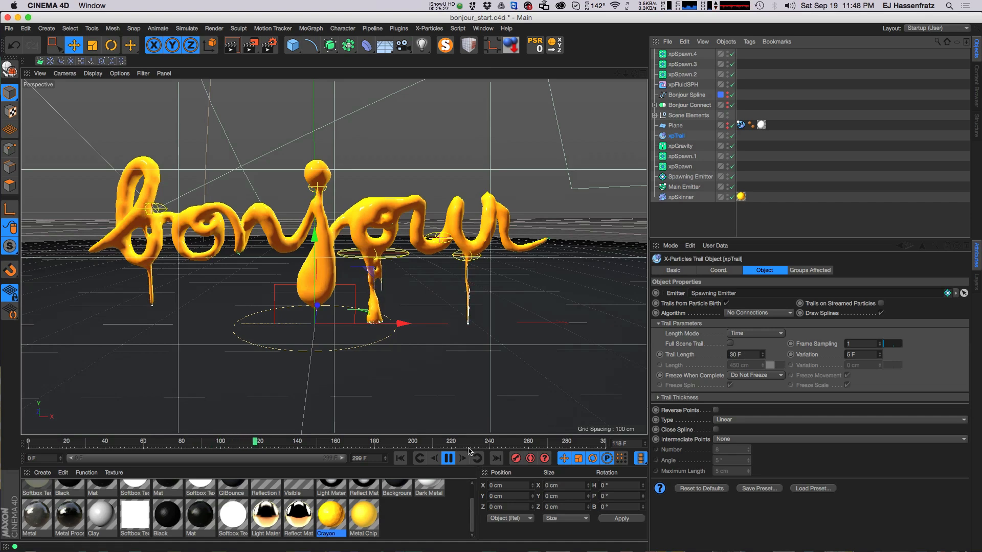
{"action": "left_click", "coordinate": [448, 458]}
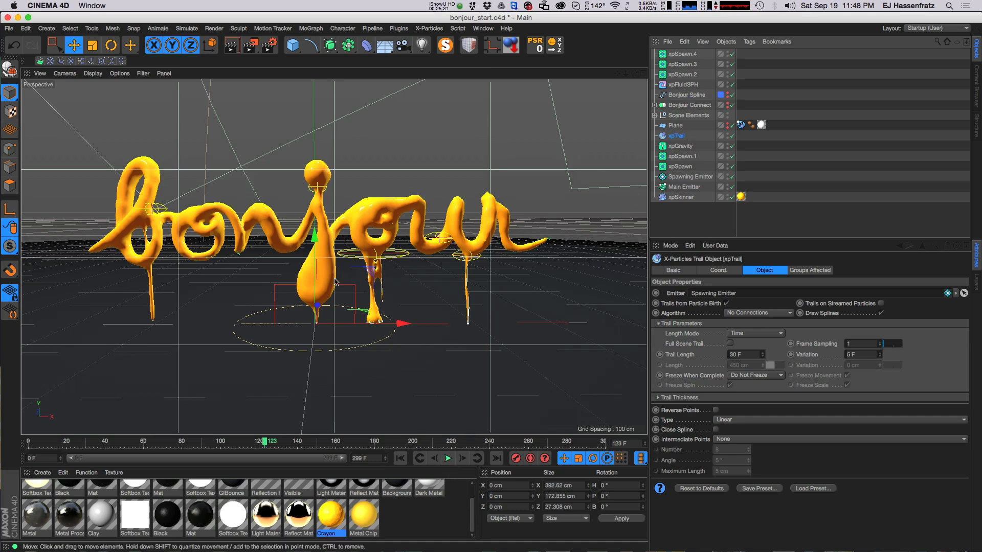
Inspect the xpSkinner surface and smoothing settings, then continue playback to frame 134.
{"action": "left_click", "coordinate": [682, 197]}
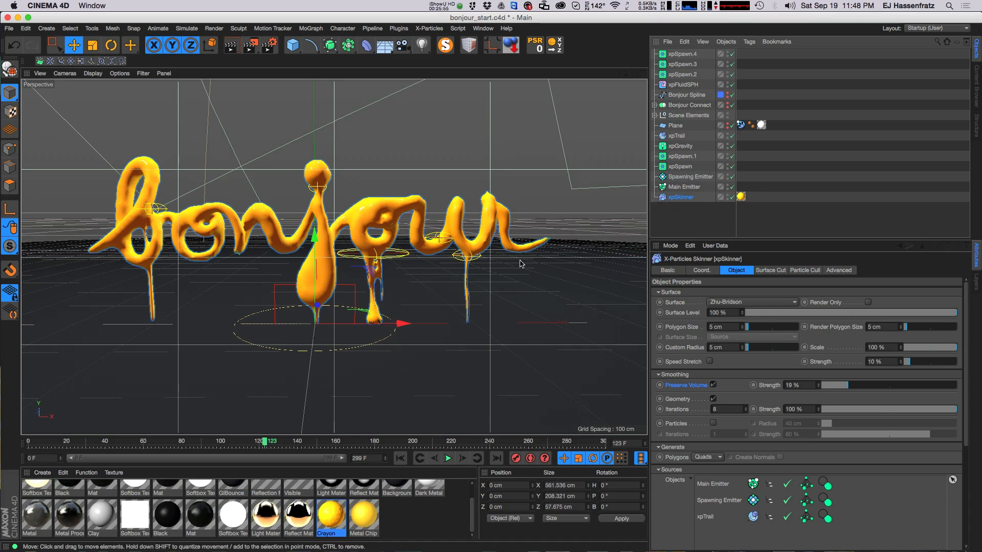
{"action": "left_click", "coordinate": [449, 459]}
{"action": "left_click", "coordinate": [449, 460]}
Duplicate xpSpawn.4 and move the copy beneath the "n" at about X -47 cm, Y 93 cm.
{"action": "left_click", "coordinate": [693, 55]}
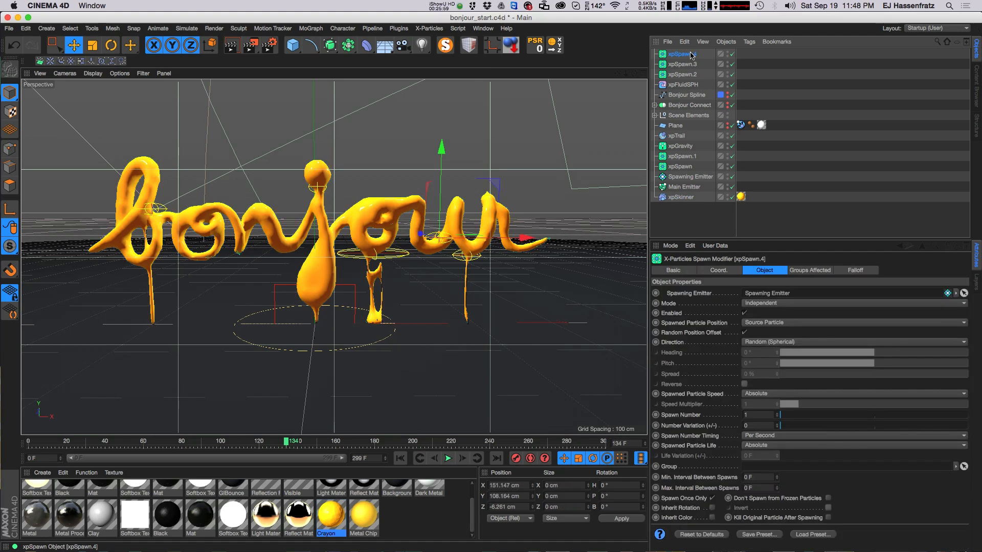
{"action": "left_click_drag", "start_coordinate": [691, 53], "coordinate": [689, 52], "text": "ctrl"}
{"action": "left_click_drag", "start_coordinate": [439, 228], "coordinate": [729, 164]}
{"action": "key", "text": "t"}
{"action": "key", "text": "e"}
{"action": "left_click_drag", "start_coordinate": [298, 285], "coordinate": [332, 265], "text": "alt"}
{"action": "right_click_drag", "start_coordinate": [332, 264], "coordinate": [314, 274], "text": "alt"}
{"action": "left_click_drag", "start_coordinate": [314, 274], "coordinate": [326, 265], "text": "alt"}
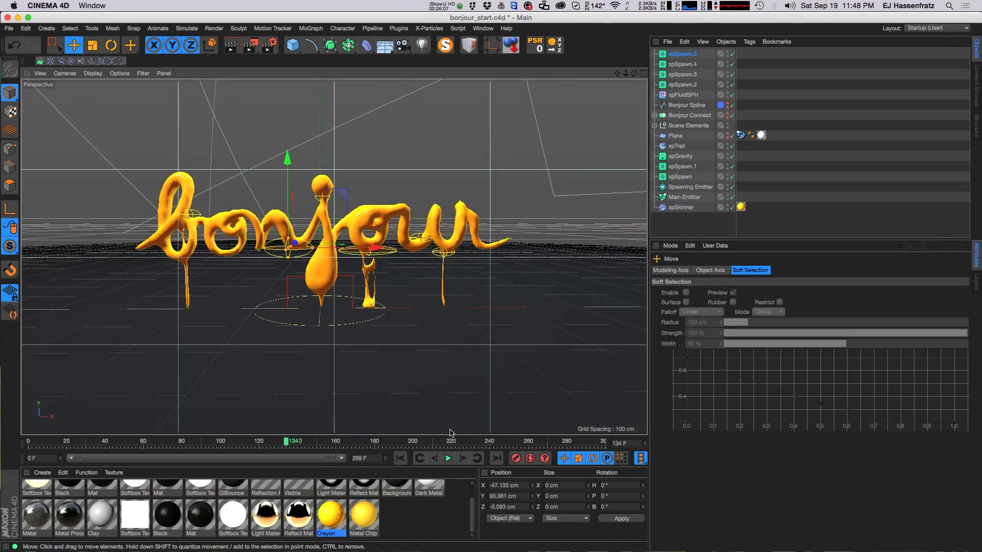
{"action": "left_click", "coordinate": [188, 231]}
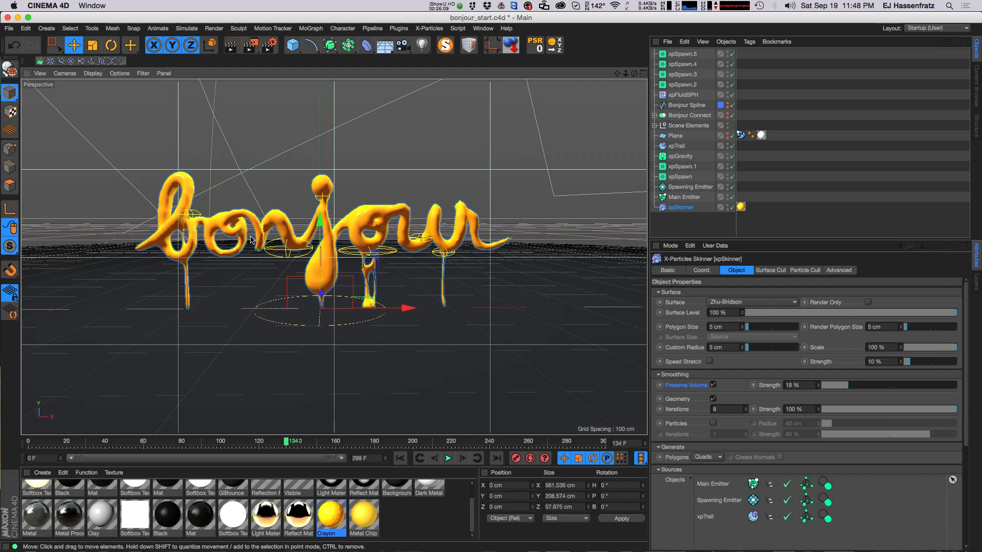
Replay the simulation from the first frame and lower xpSpawn.5 beneath the "n" to about Y 86 cm.
{"action": "left_click", "coordinate": [682, 74]}
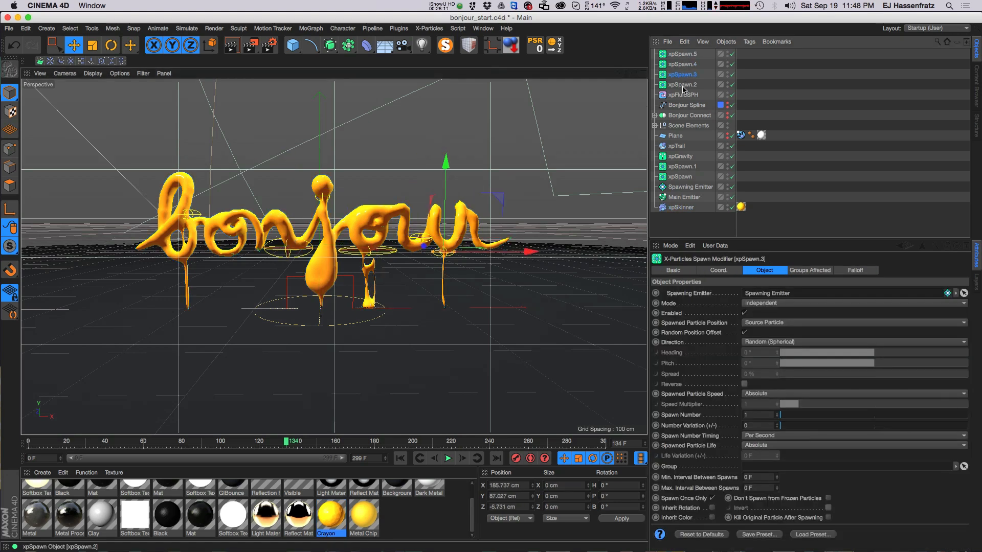
{"action": "left_click", "coordinate": [400, 458]}
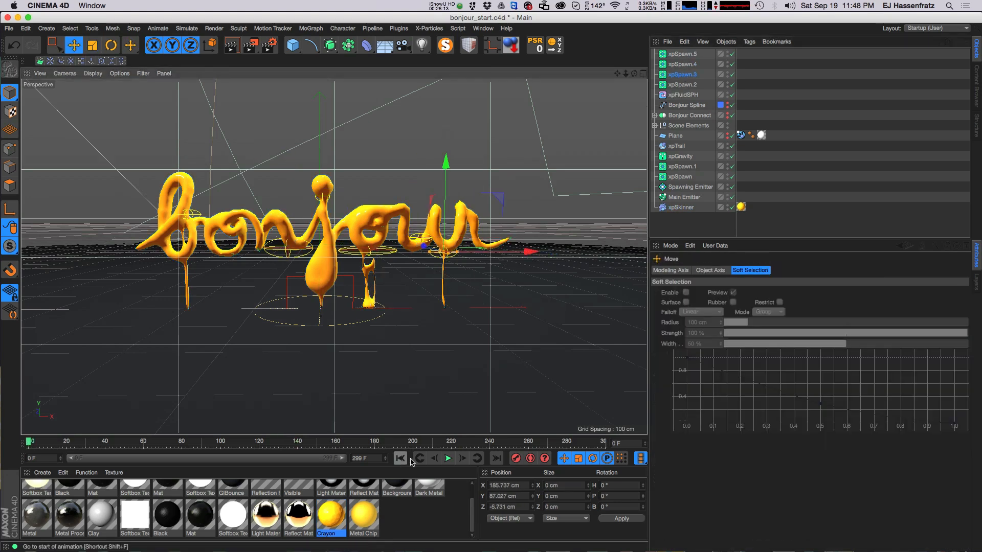
{"action": "left_click", "coordinate": [449, 459]}
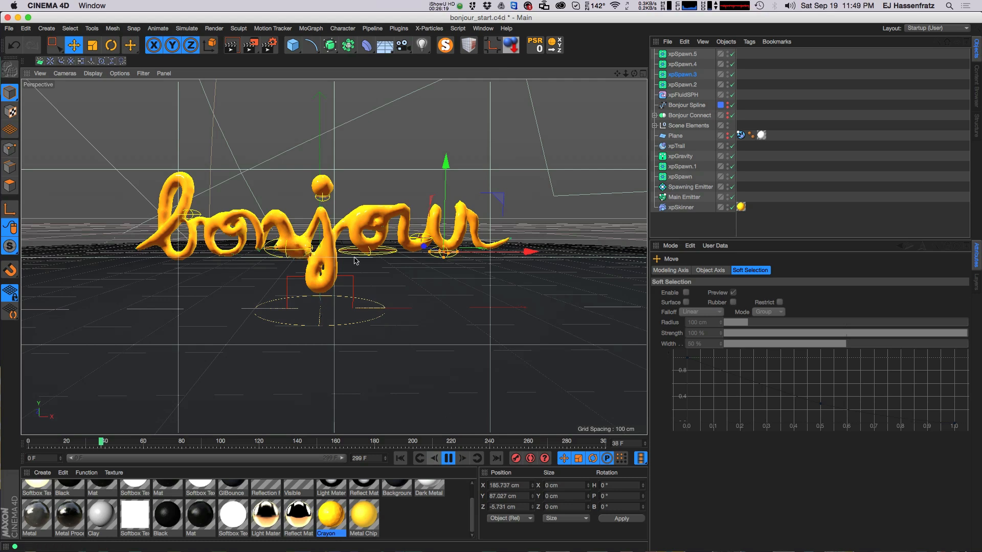
{"action": "left_click", "coordinate": [682, 74]}
{"action": "left_click", "coordinate": [681, 64]}
{"action": "left_click", "coordinate": [682, 54]}
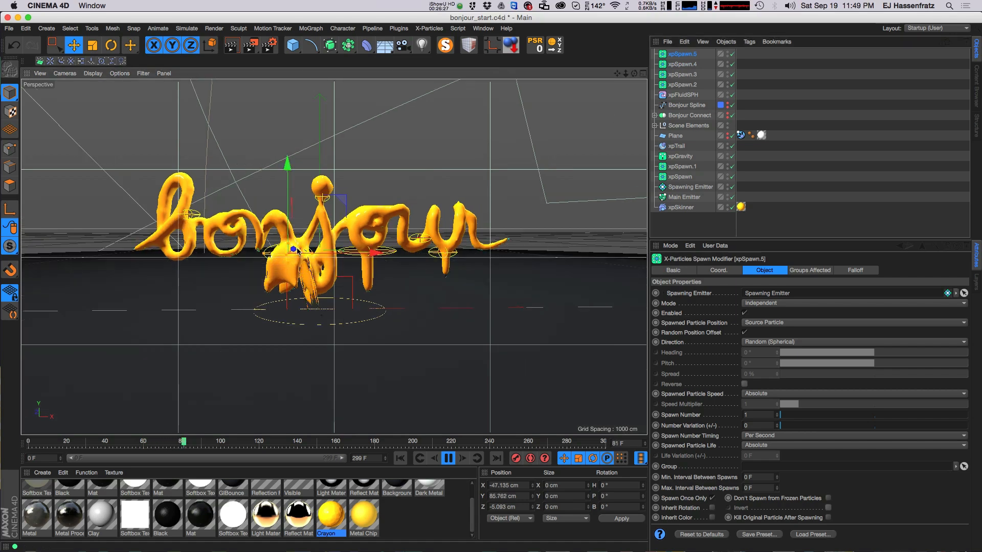
Rewind and replay the simulation with the adjusted xpSpawn.5, stopping playback at frame 130.
{"action": "left_click", "coordinate": [401, 459]}
{"action": "left_click", "coordinate": [450, 459]}
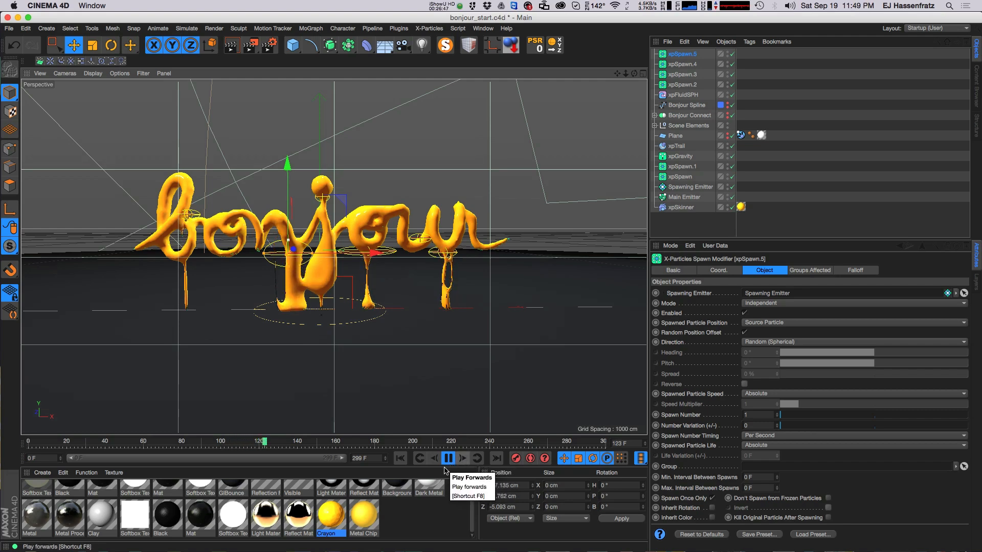
{"action": "left_click", "coordinate": [449, 458]}
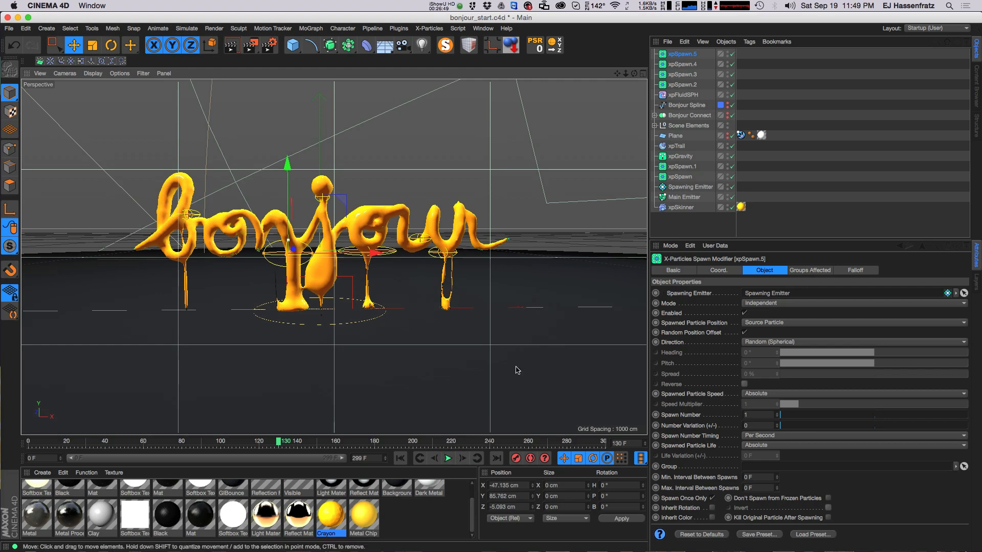
Add a Smoothing deformer and make it a child of xpSkinner.
{"action": "left_click", "coordinate": [678, 207]}
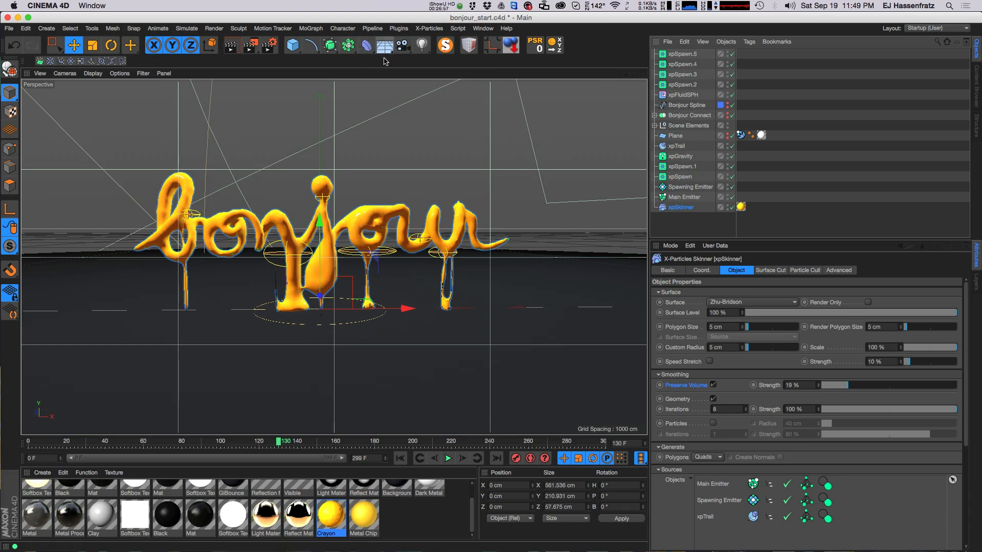
{"action": "left_click", "coordinate": [369, 47]}
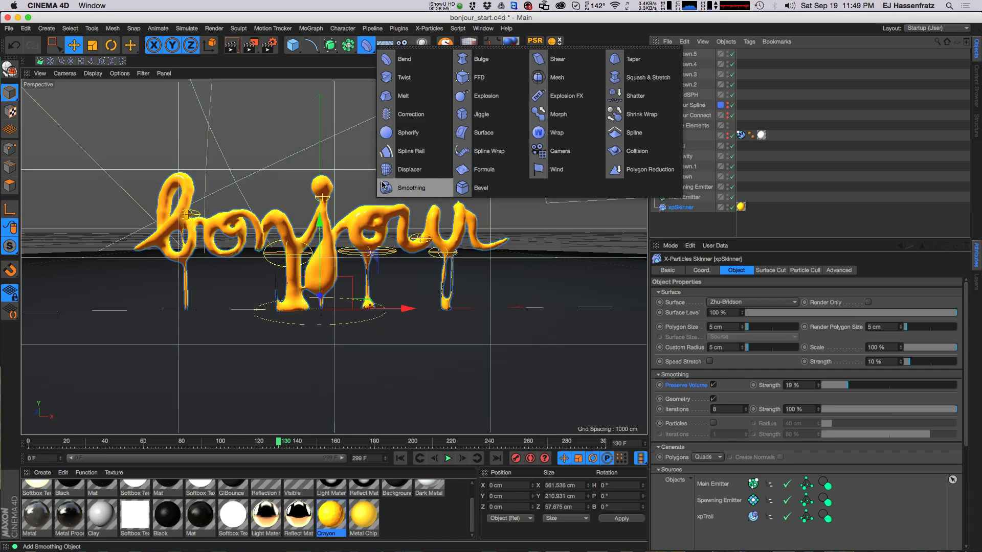
{"action": "left_click", "coordinate": [399, 187]}
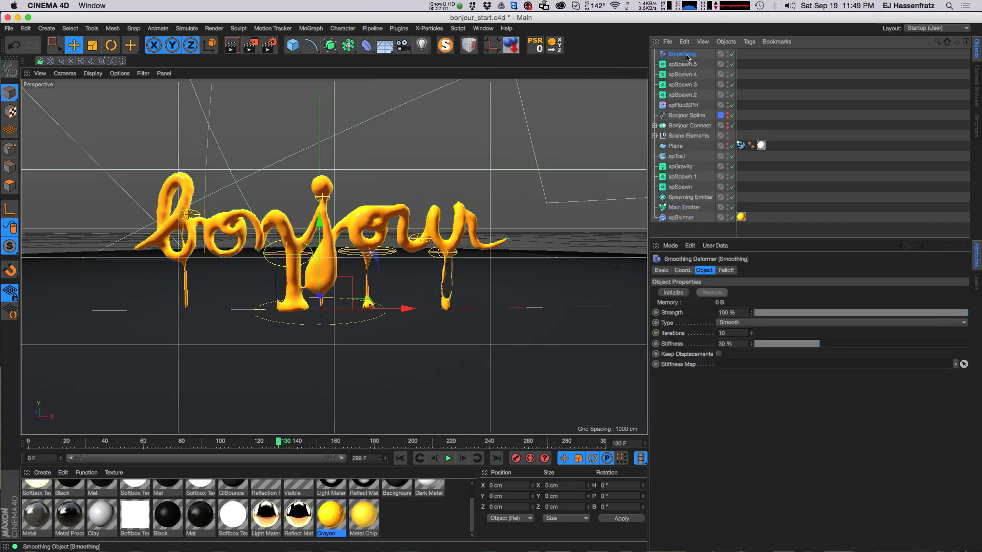
{"action": "left_click_drag", "start_coordinate": [685, 227], "coordinate": [697, 284]}
{"action": "left_click_drag", "start_coordinate": [690, 211], "coordinate": [688, 209]}
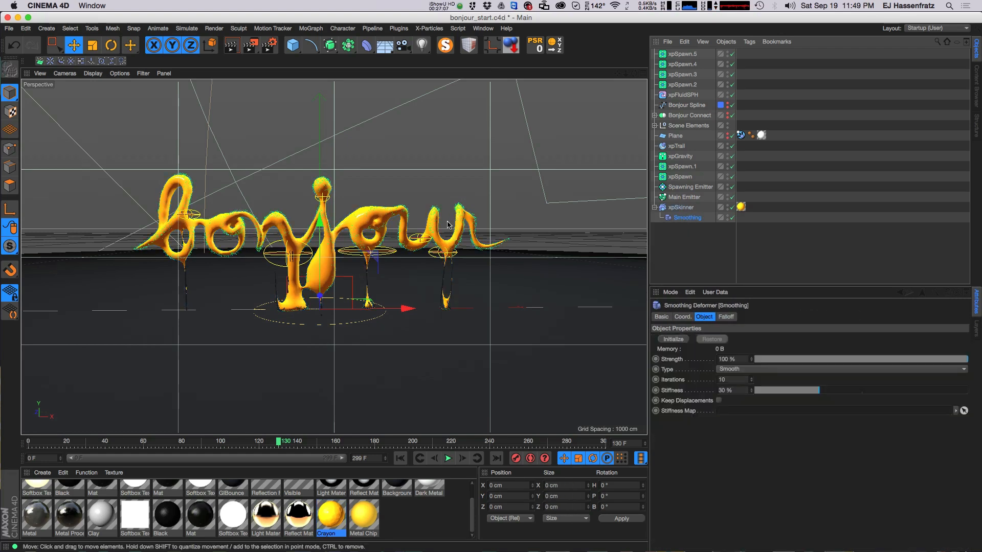
Render a viewport preview of the lettering and drips with the Smoothing deformer applied.
{"action": "right_click_drag", "start_coordinate": [385, 236], "coordinate": [419, 240], "text": "alt"}
{"action": "left_click_drag", "start_coordinate": [327, 276], "coordinate": [313, 289], "text": "alt"}
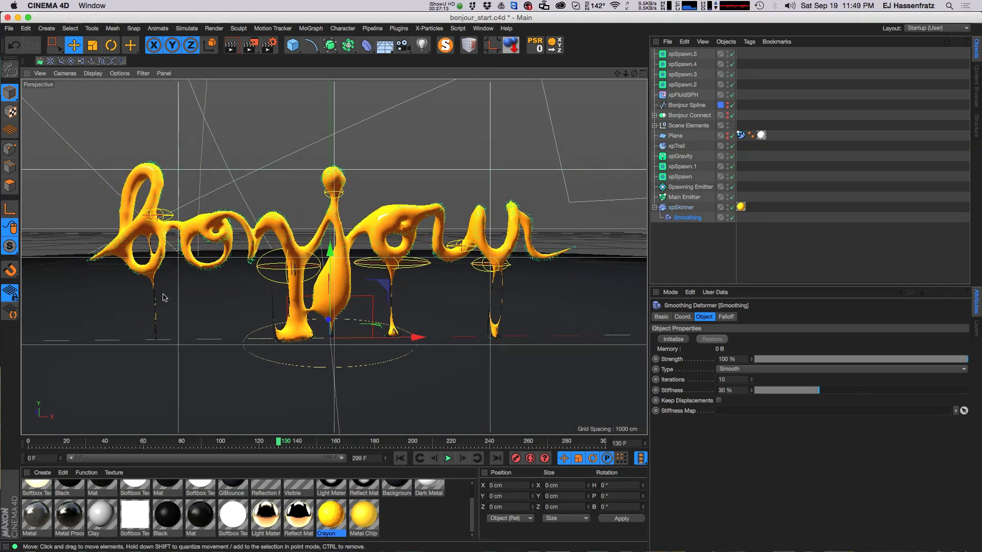
{"action": "key", "text": "super+r"}
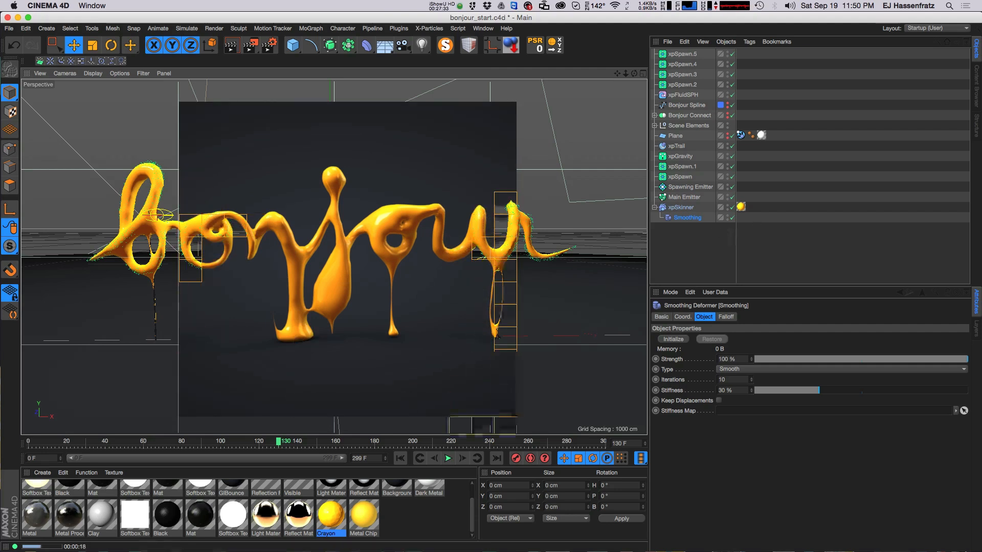
Try 100% stiffness on the Smoothing deformer, and settle on 4 iterations with 30% stiffness.
{"action": "left_click", "coordinate": [686, 219]}
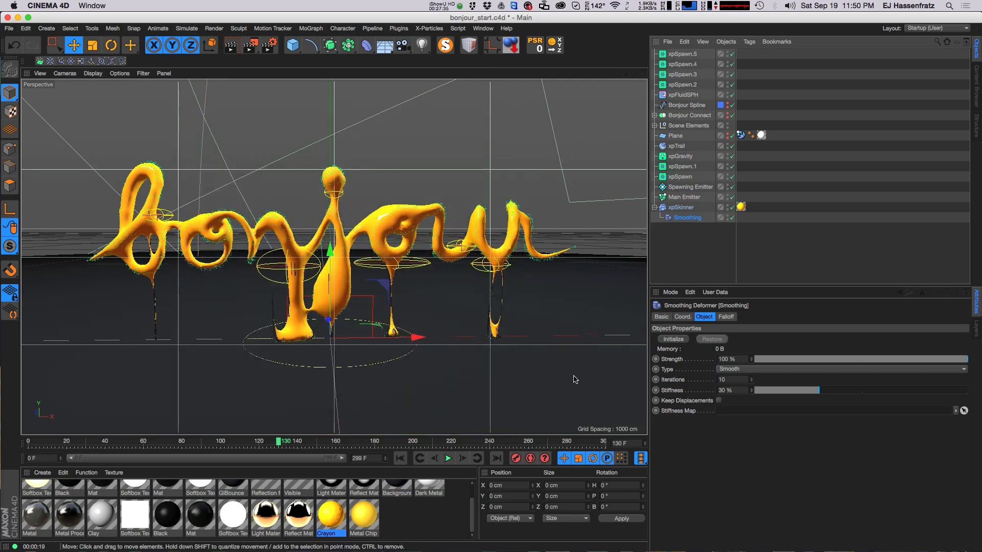
{"action": "left_click_drag", "start_coordinate": [809, 390], "coordinate": [981, 387]}
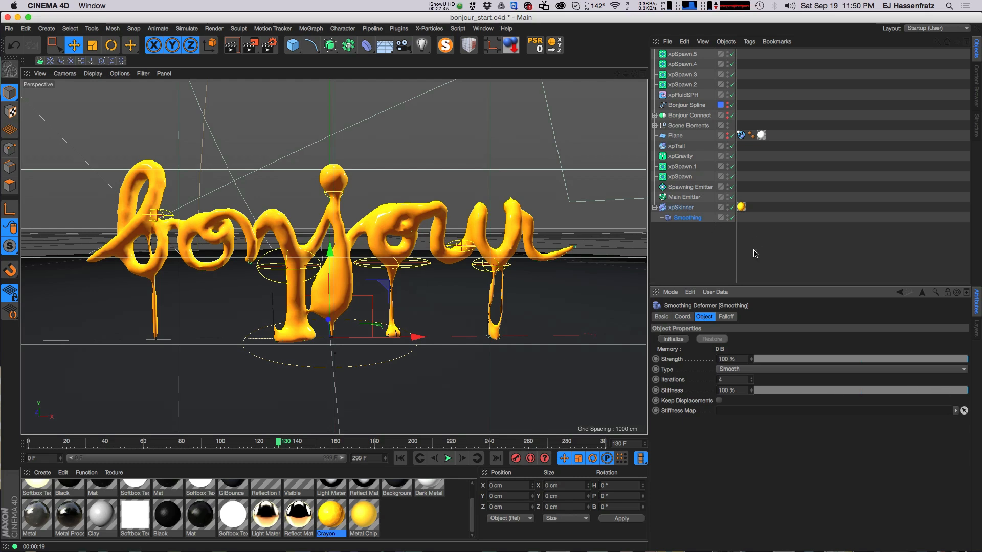
{"action": "left_click_drag", "start_coordinate": [880, 392], "coordinate": [823, 388]}
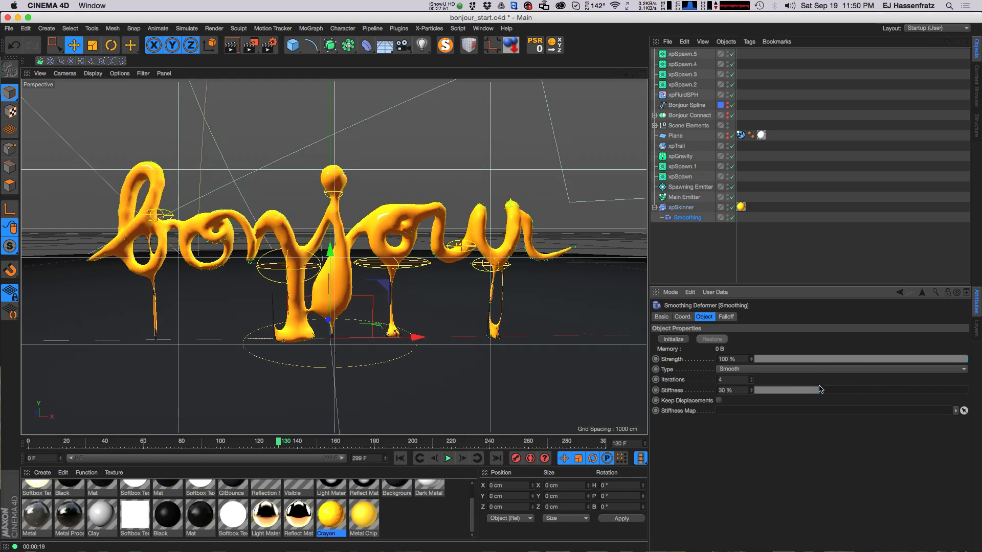
Render the lettering in the viewport again with xpSkinner selected, and examine the earlier melting_v1 render in the Picture Viewer.
{"action": "left_click", "coordinate": [706, 207]}
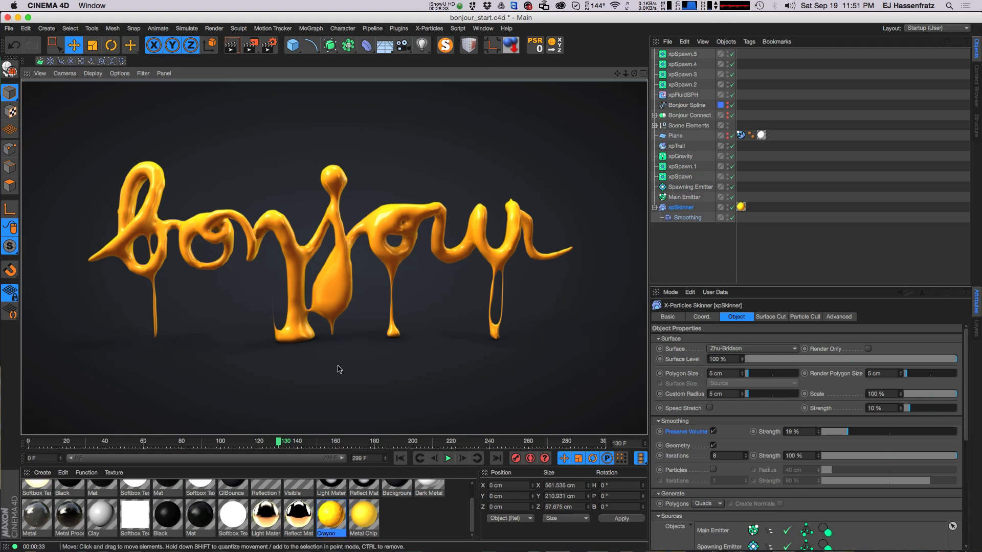
{"action": "left_click_drag", "start_coordinate": [1, 514], "coordinate": [749, 37]}
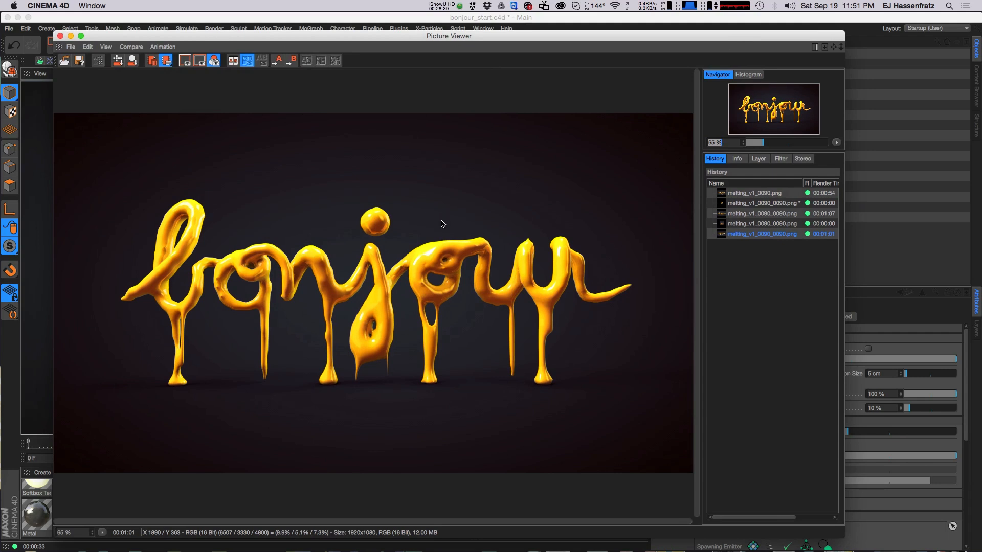
{"action": "left_click_drag", "start_coordinate": [629, 41], "coordinate": [622, 37]}
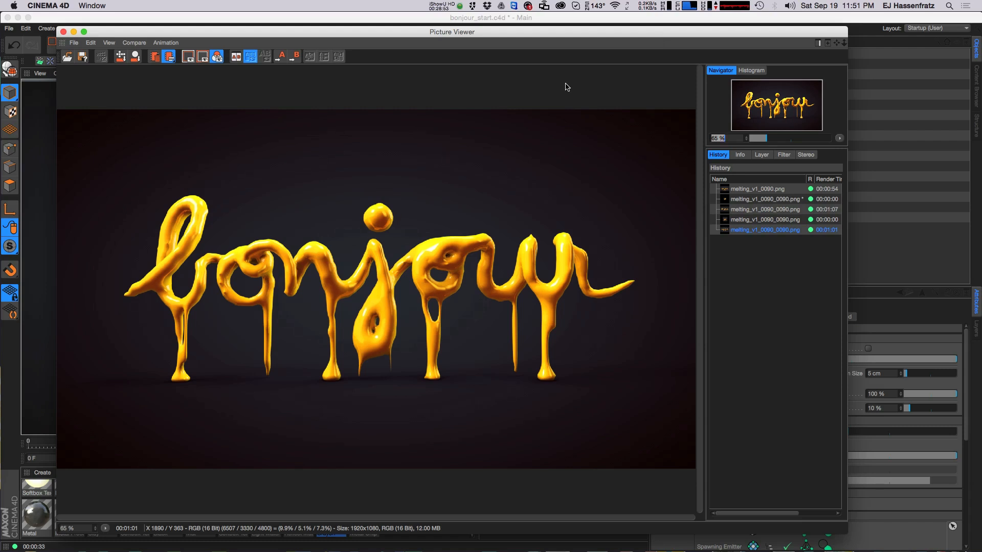
{"action": "left_click_drag", "start_coordinate": [623, 36], "coordinate": [626, 32]}
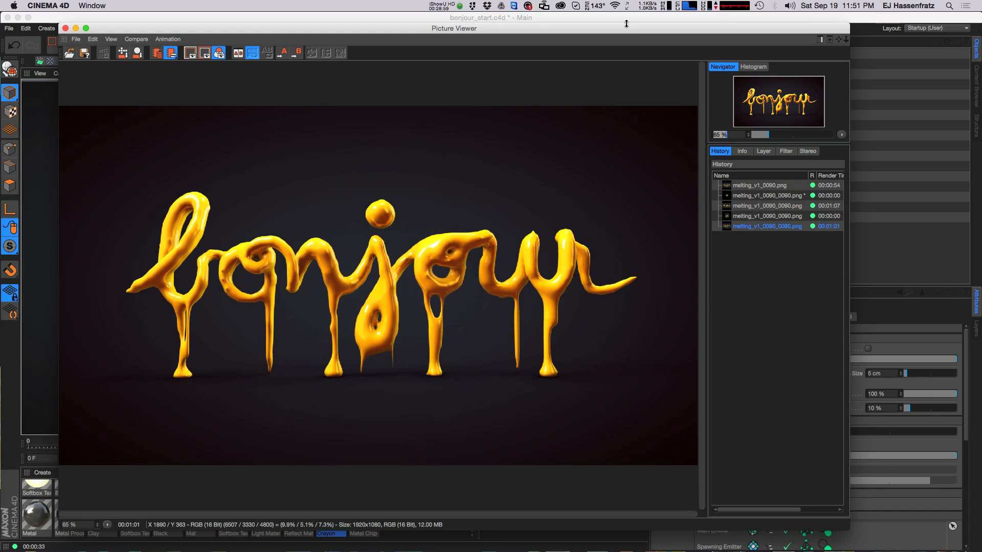